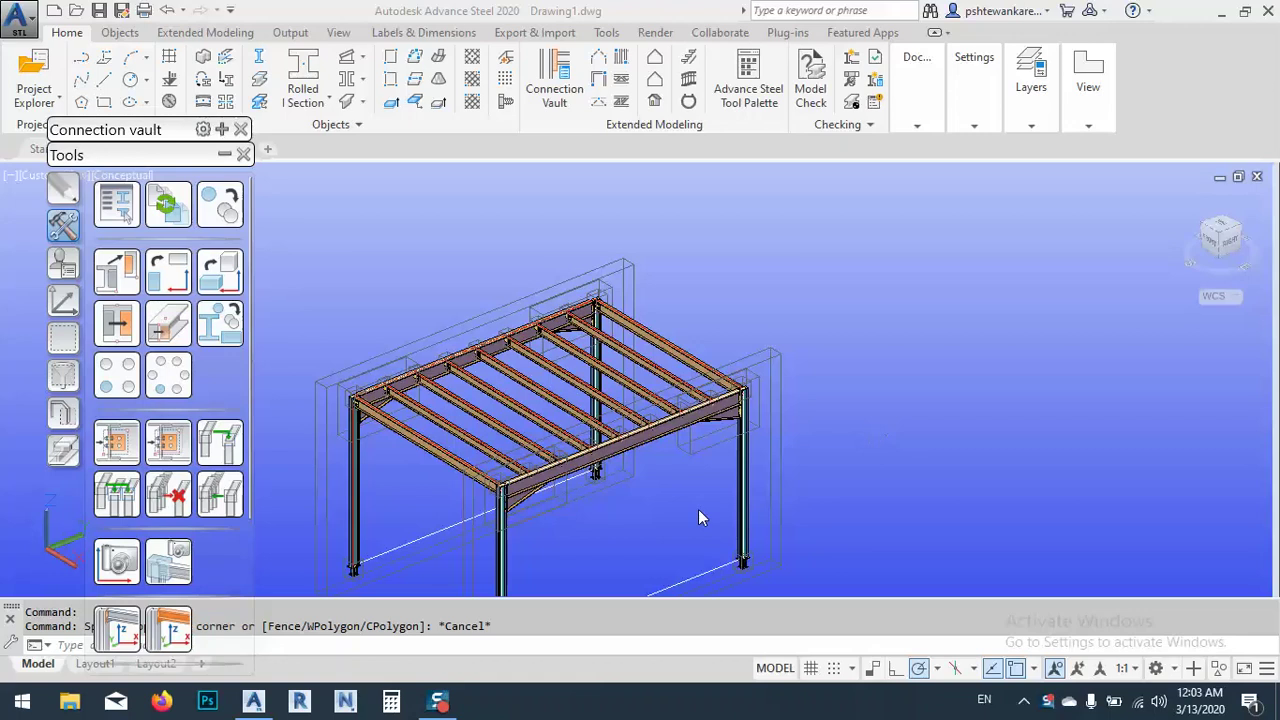
Pan, zoom and orbit to view the steel frame from another angle.
{"action": "middle_click_drag", "start_coordinate": [634, 523], "coordinate": [732, 446]}
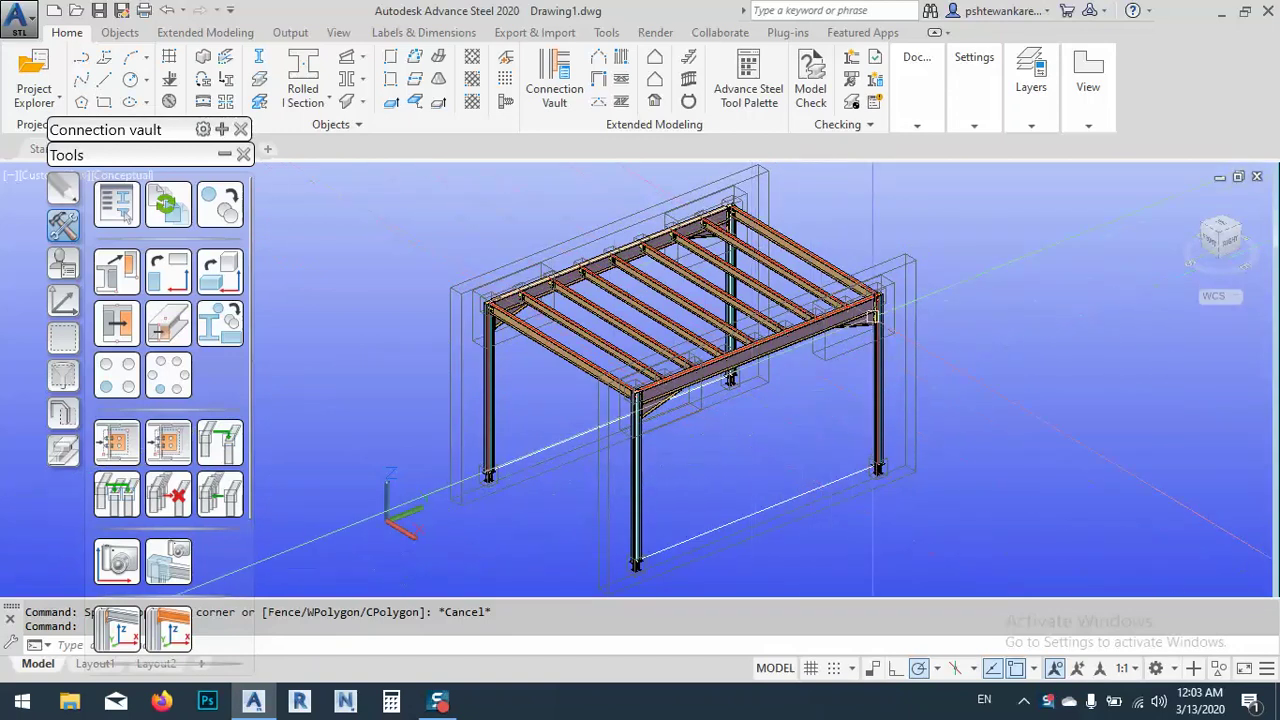
{"action": "scroll", "coordinate": [877, 299], "scroll_direction": "up", "scroll_amount": 5}
{"action": "scroll", "coordinate": [877, 299], "scroll_direction": "up", "scroll_amount": 3}
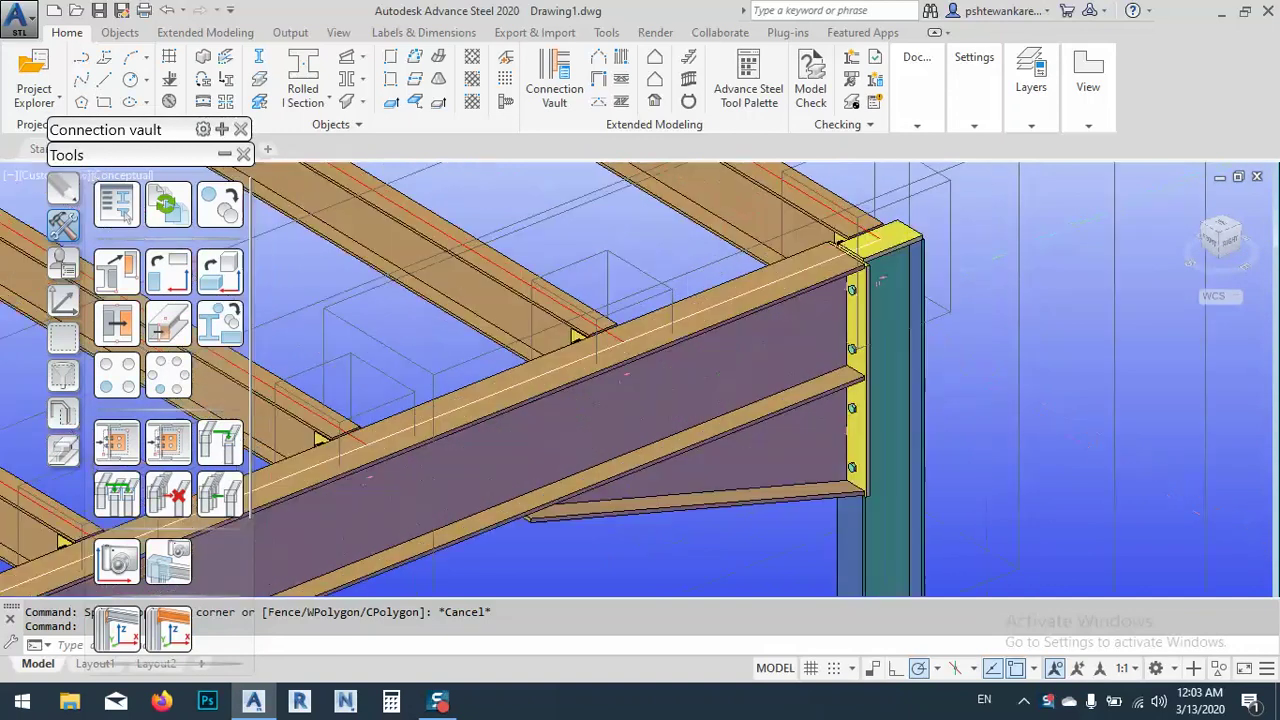
{"action": "scroll", "coordinate": [845, 266], "scroll_direction": "down", "scroll_amount": 5}
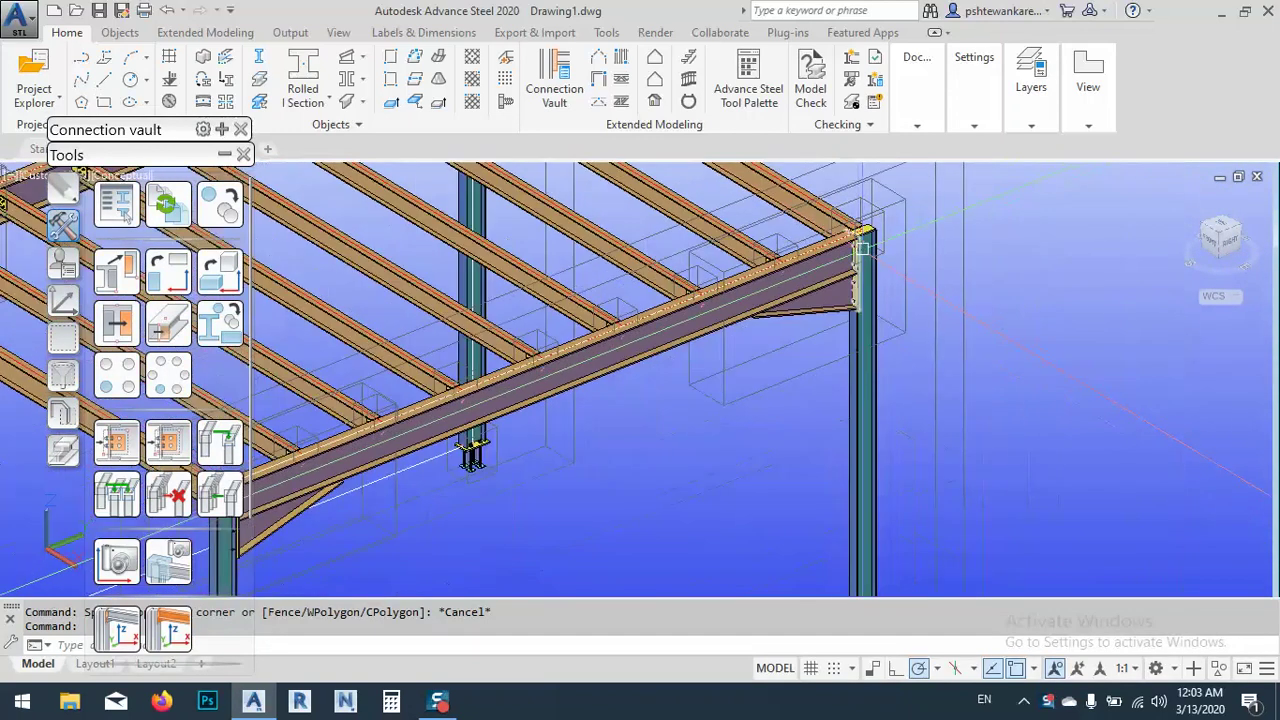
{"action": "scroll", "coordinate": [930, 268], "scroll_direction": "down", "scroll_amount": 5}
{"action": "middle_click_drag", "start_coordinate": [930, 268], "coordinate": [860, 397], "text": "shift"}
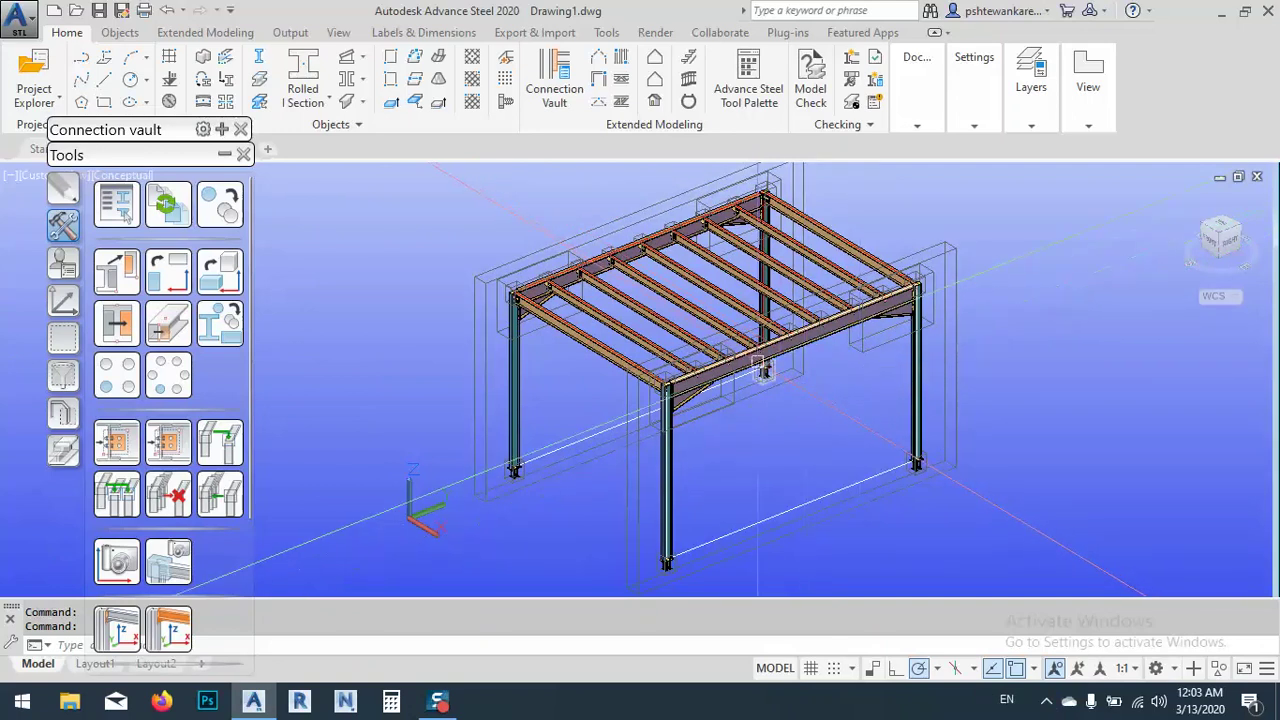
{"action": "mouse_move", "coordinate": [752, 359]}
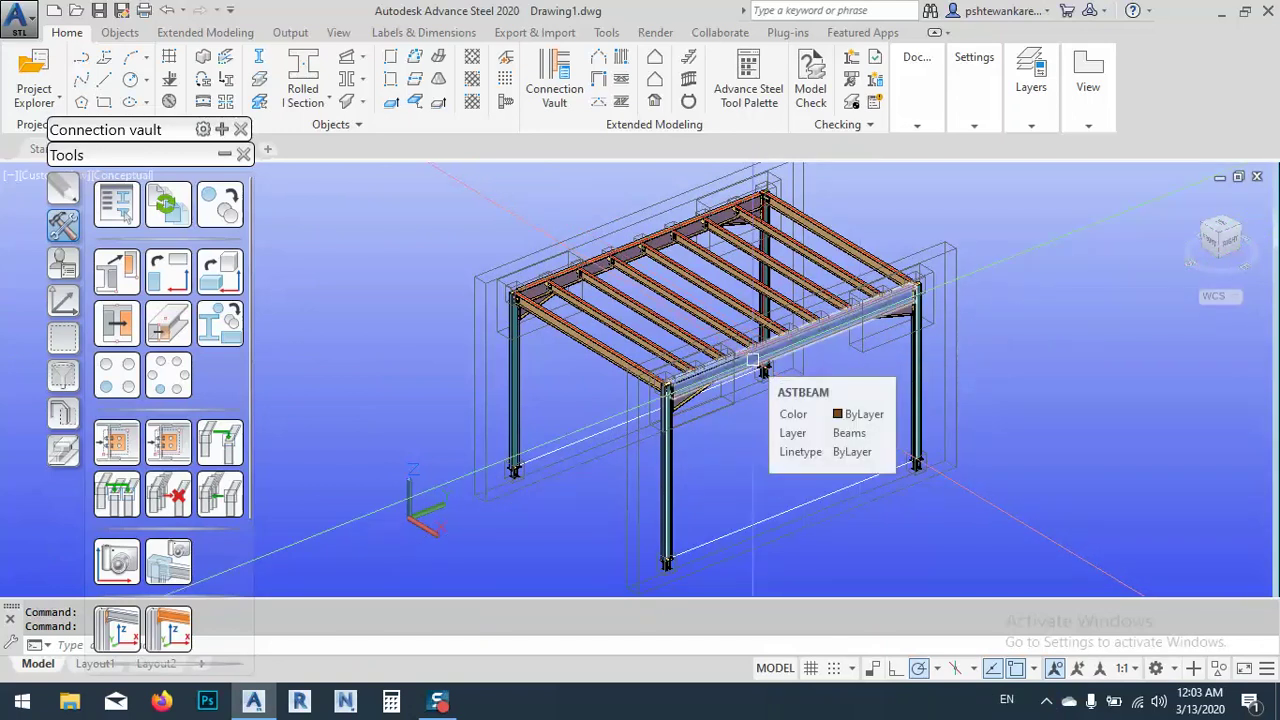
{"action": "scroll", "coordinate": [752, 359], "scroll_direction": "up", "scroll_amount": 4}
Check the front beam's properties without changes, then reframe and orbit the view.
{"action": "double_click", "coordinate": [800, 352]}
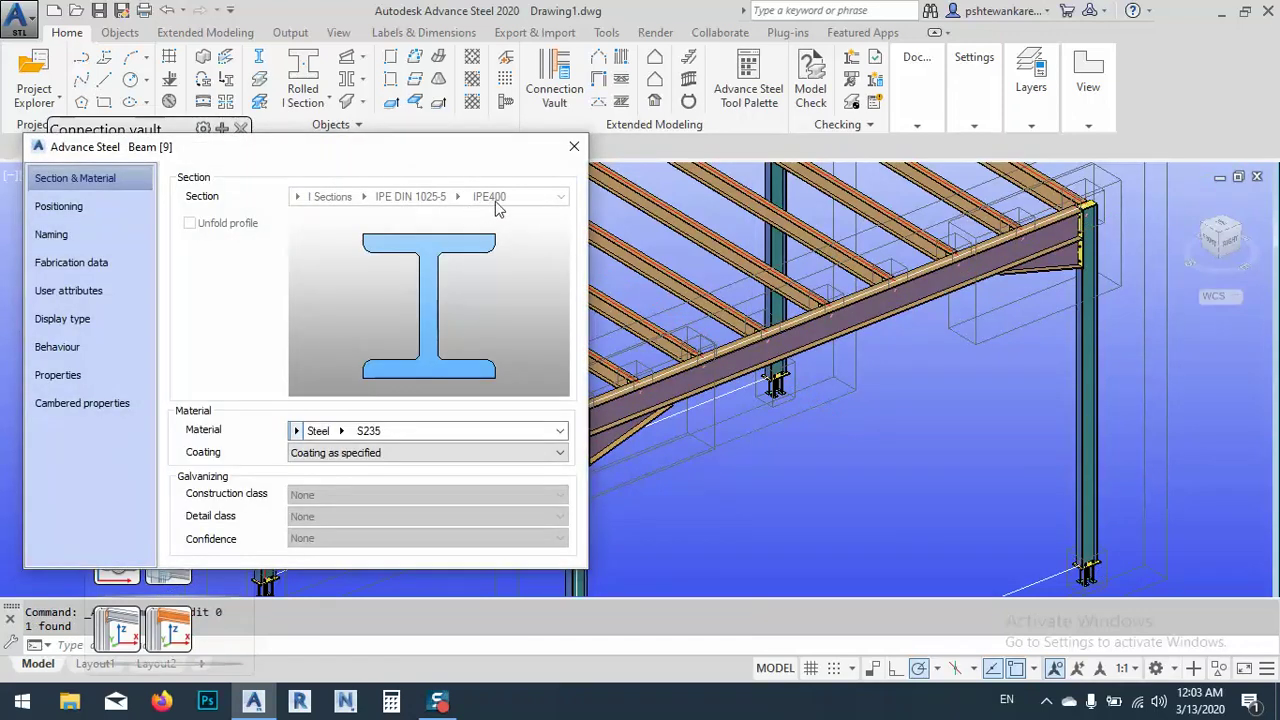
{"action": "left_click", "coordinate": [574, 146]}
{"action": "scroll", "coordinate": [818, 365], "scroll_direction": "down", "scroll_amount": 5}
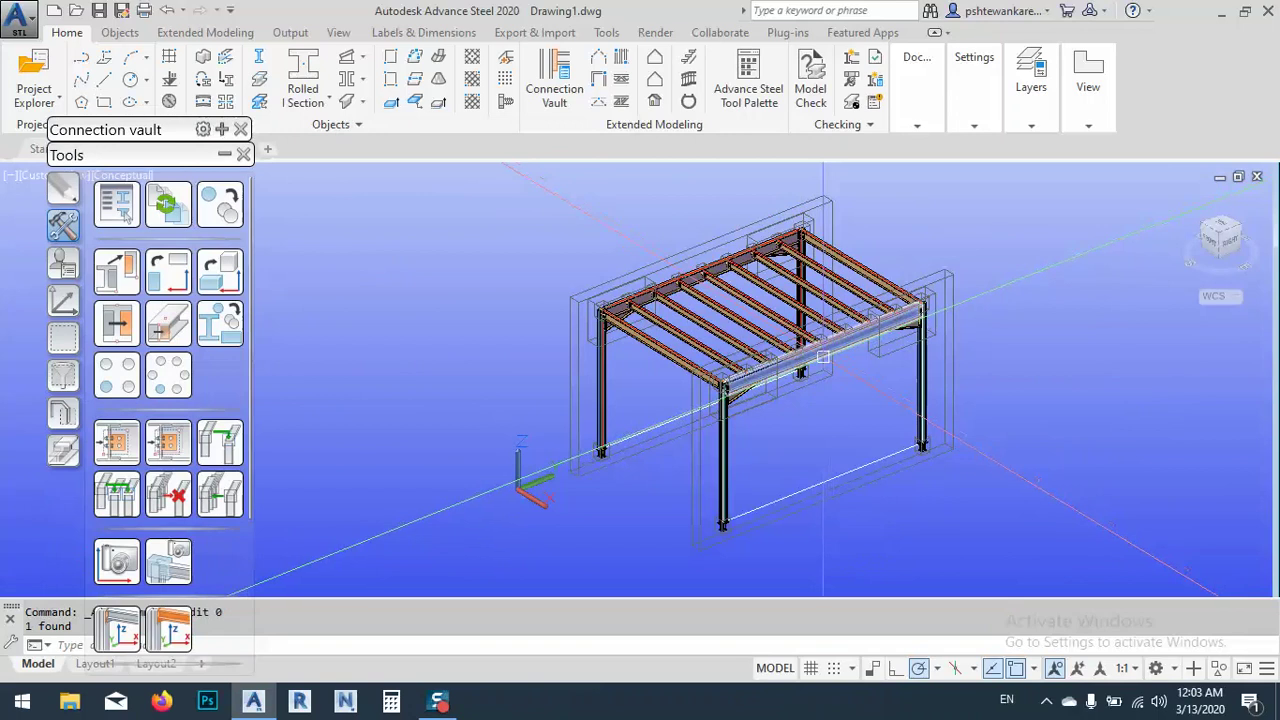
{"action": "scroll", "coordinate": [821, 357], "scroll_direction": "up", "scroll_amount": 3}
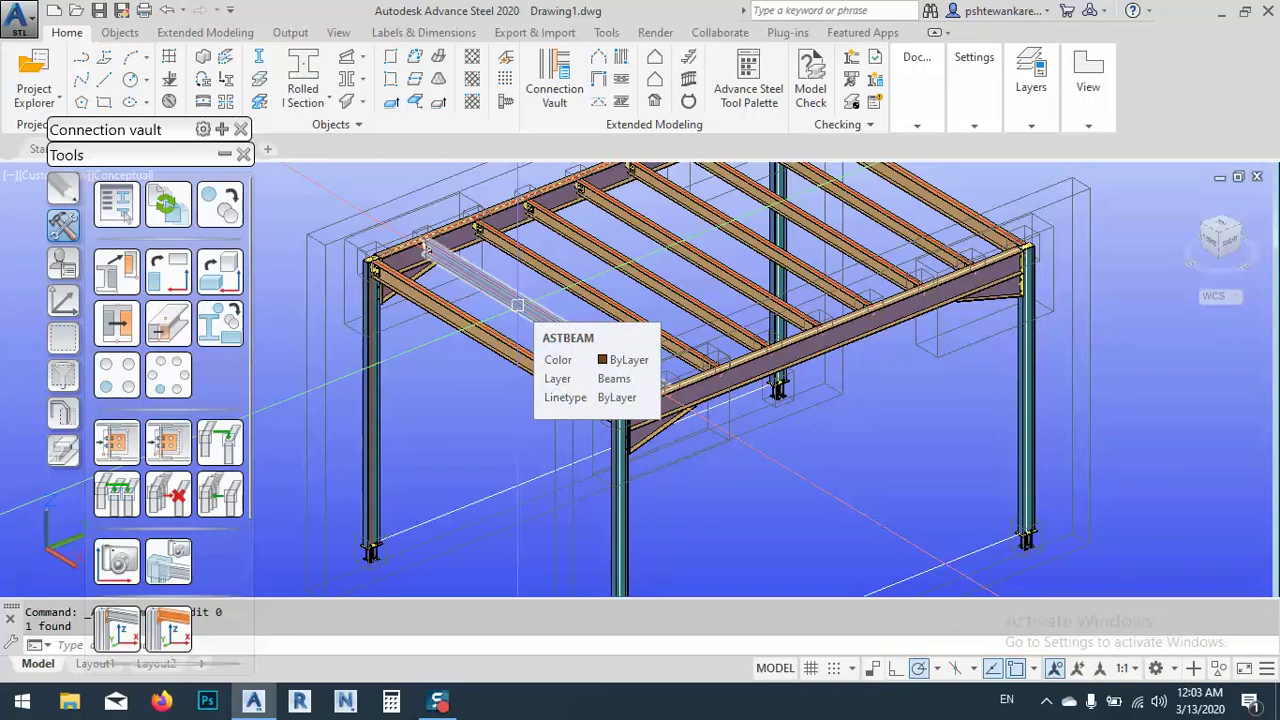
{"action": "scroll", "coordinate": [518, 305], "scroll_direction": "down", "scroll_amount": 3}
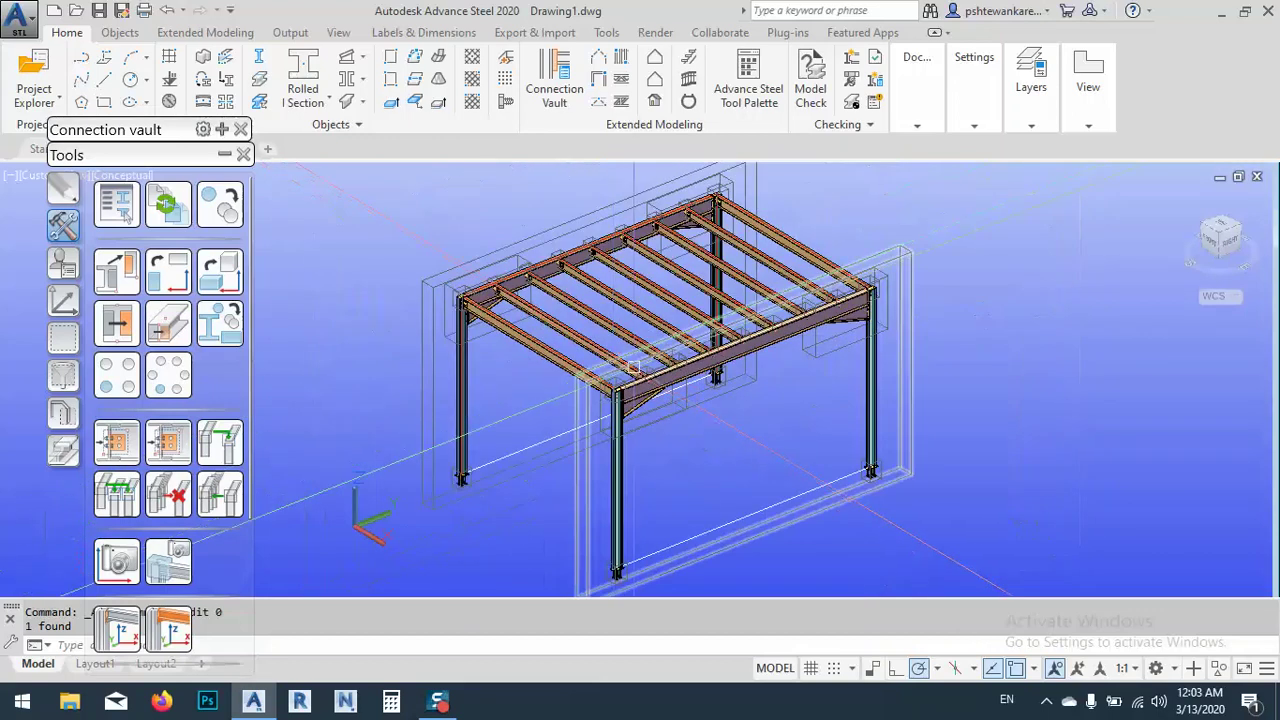
{"action": "mouse_move", "coordinate": [791, 447]}
{"action": "middle_mouse_down"}
{"action": "mouse_move", "coordinate": [783, 435]}
{"action": "mouse_move", "coordinate": [801, 447]}
{"action": "middle_mouse_up"}
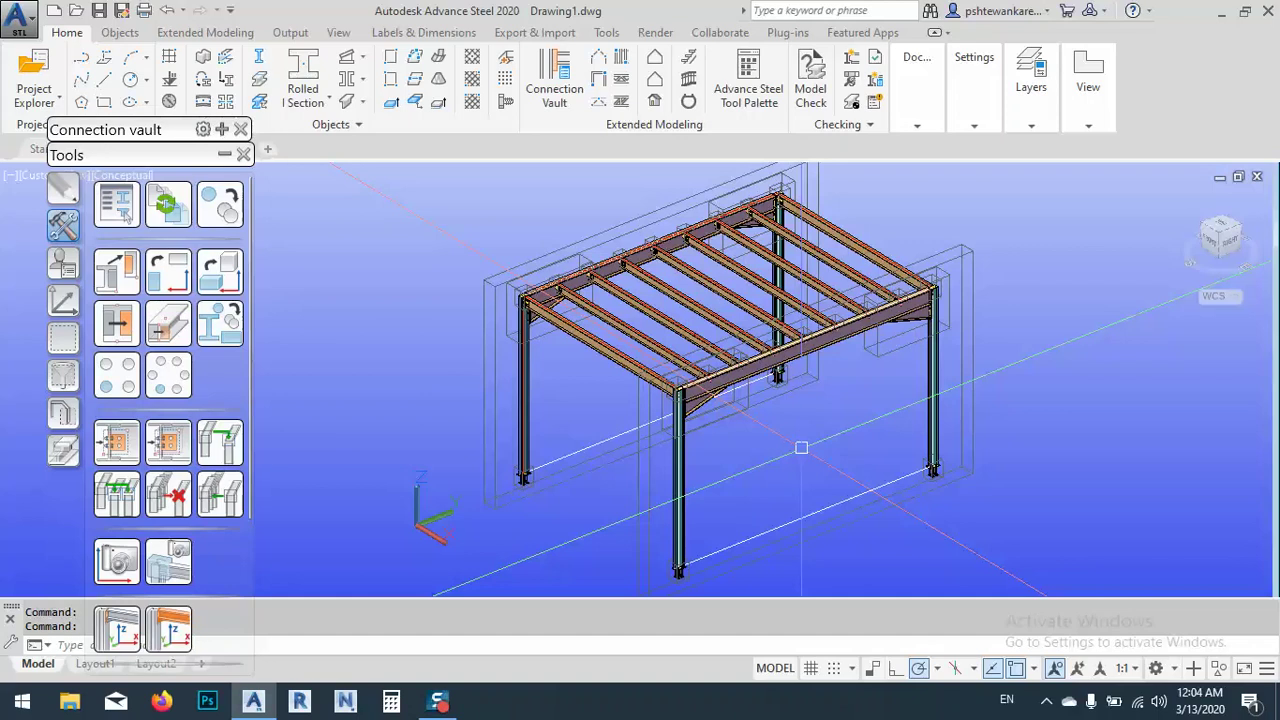
{"action": "scroll", "coordinate": [789, 447], "scroll_direction": "down", "scroll_amount": 3}
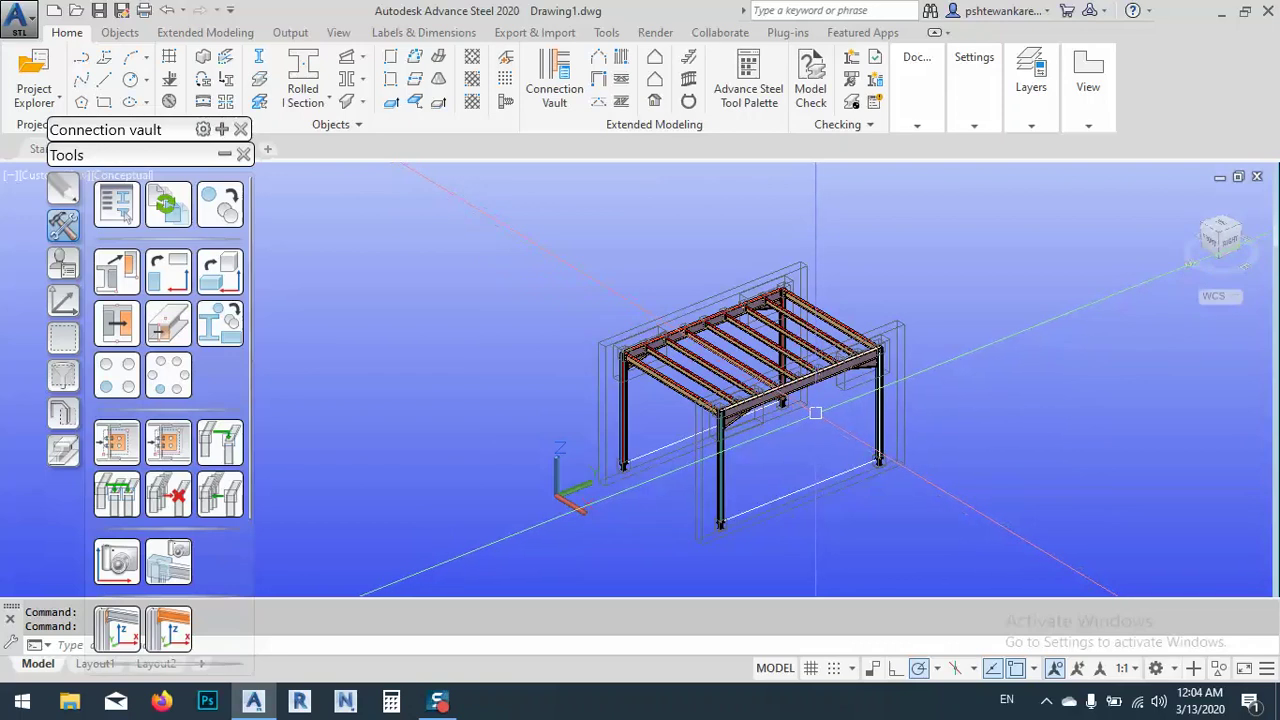
{"action": "scroll", "coordinate": [814, 415], "scroll_direction": "up", "scroll_amount": 3}
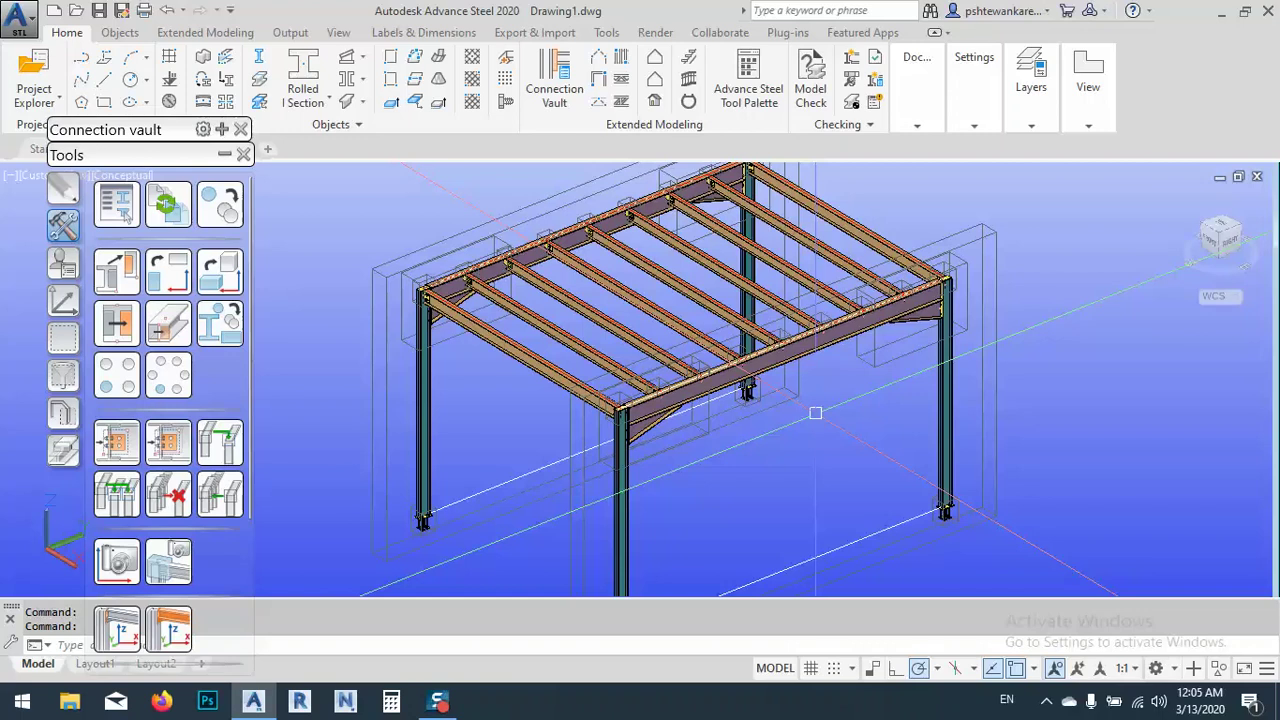
{"action": "scroll", "coordinate": [815, 411], "scroll_direction": "down", "scroll_amount": 3}
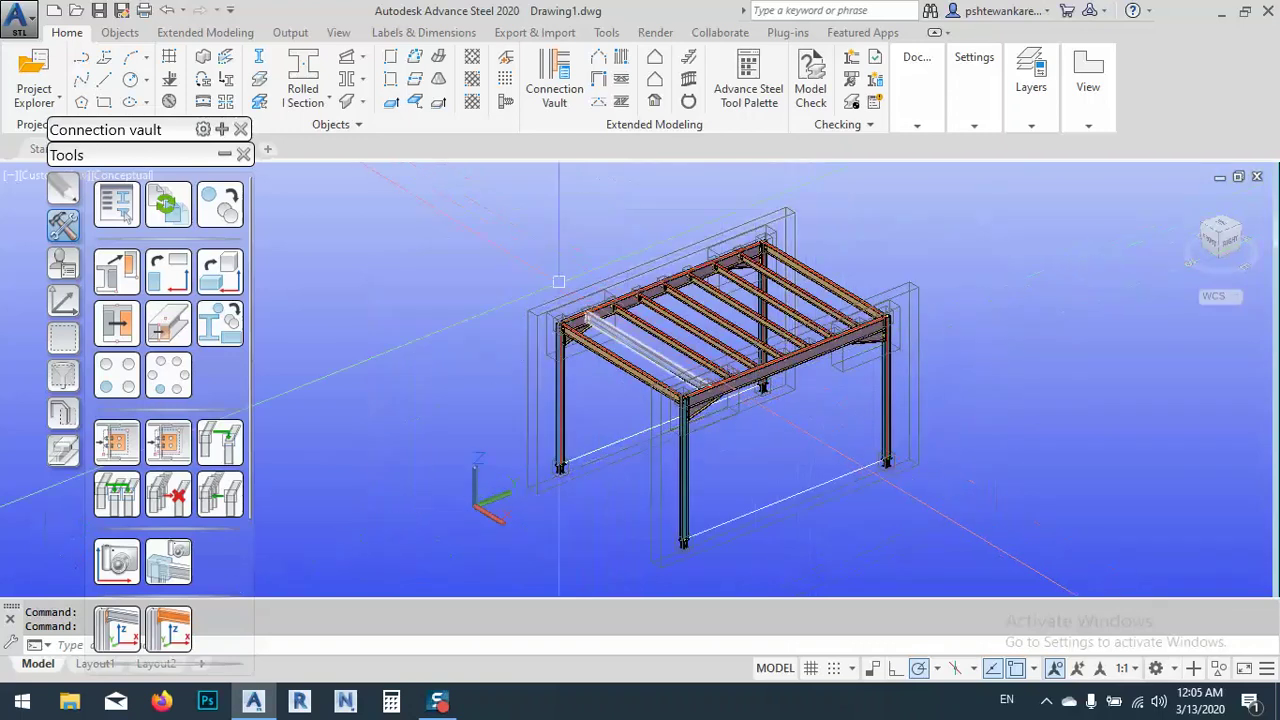
{"action": "middle_click_drag", "start_coordinate": [795, 291], "coordinate": [840, 256], "text": "shift"}
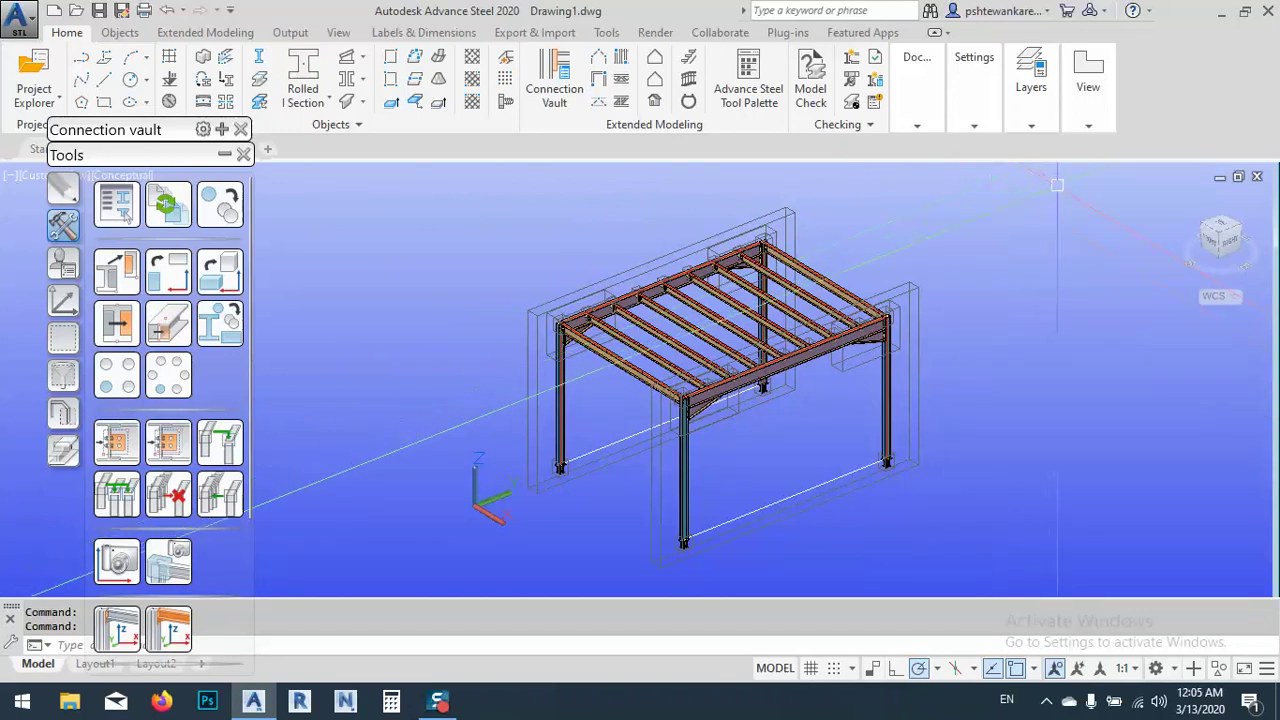
Drop an empty crossing selection and switch to the Output ribbon tools.
{"action": "left_click", "coordinate": [1057, 185]}
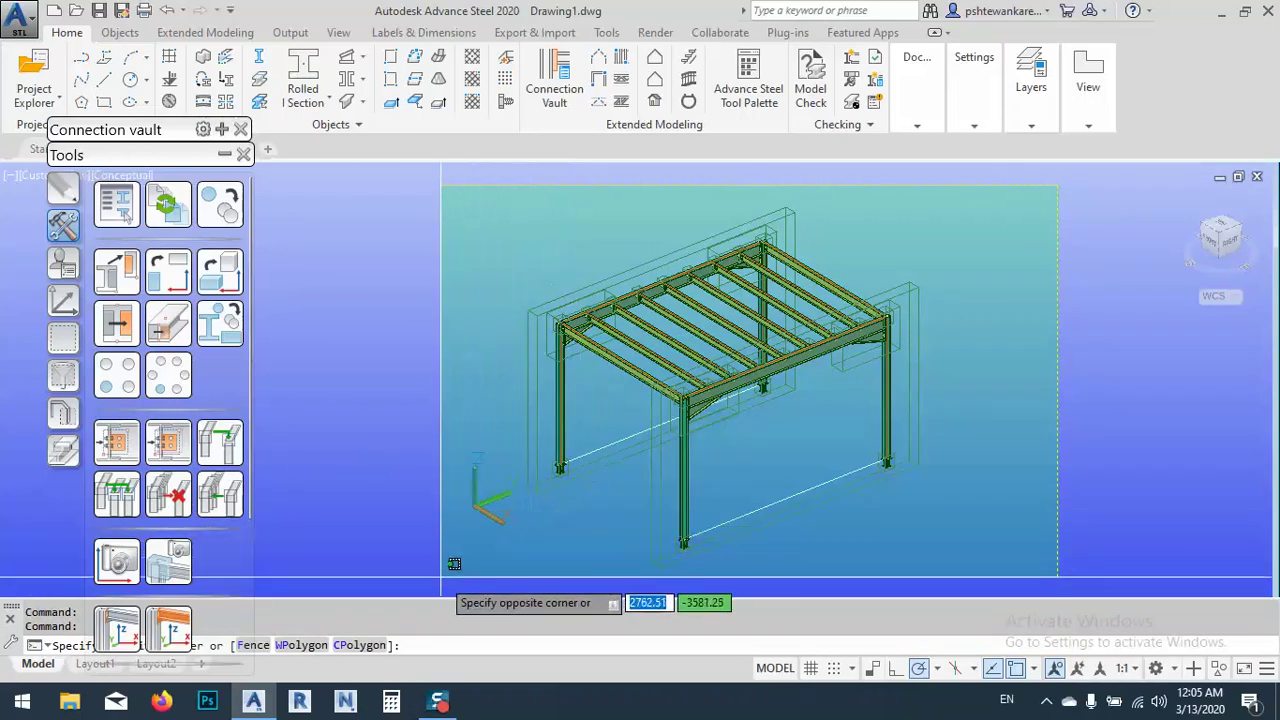
{"action": "left_click", "coordinate": [1012, 300]}
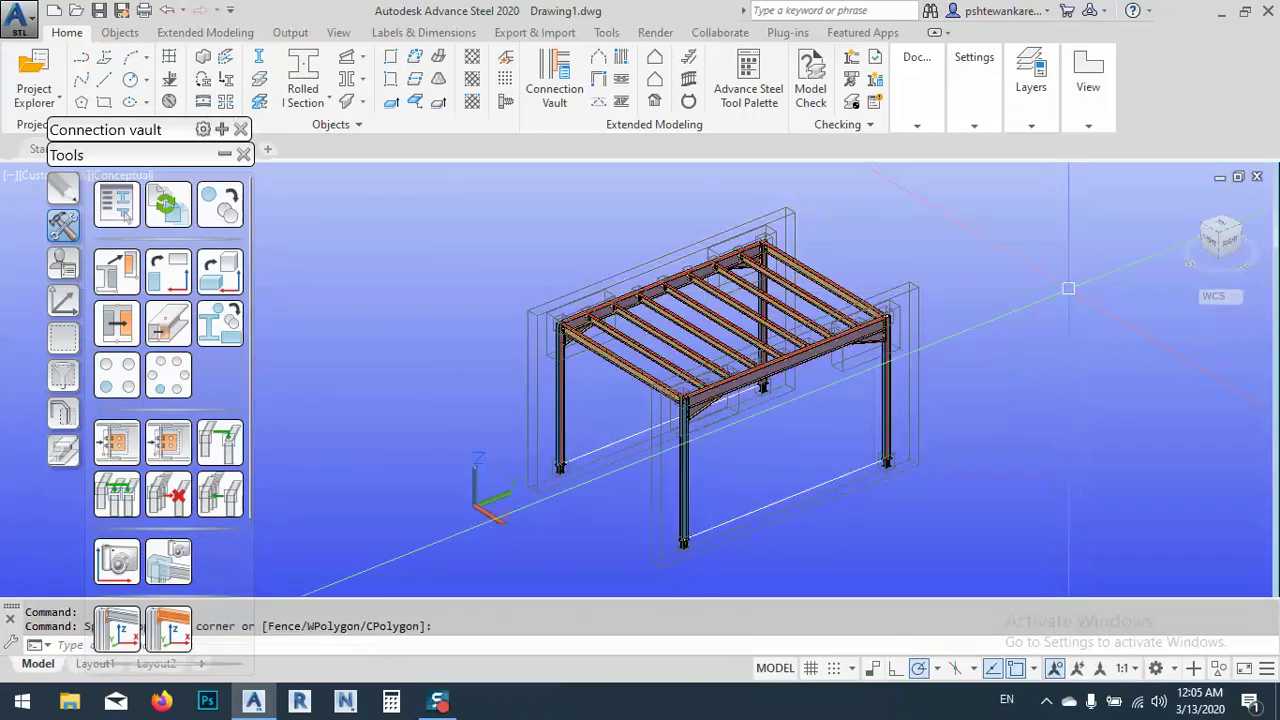
{"action": "left_click", "coordinate": [292, 33]}
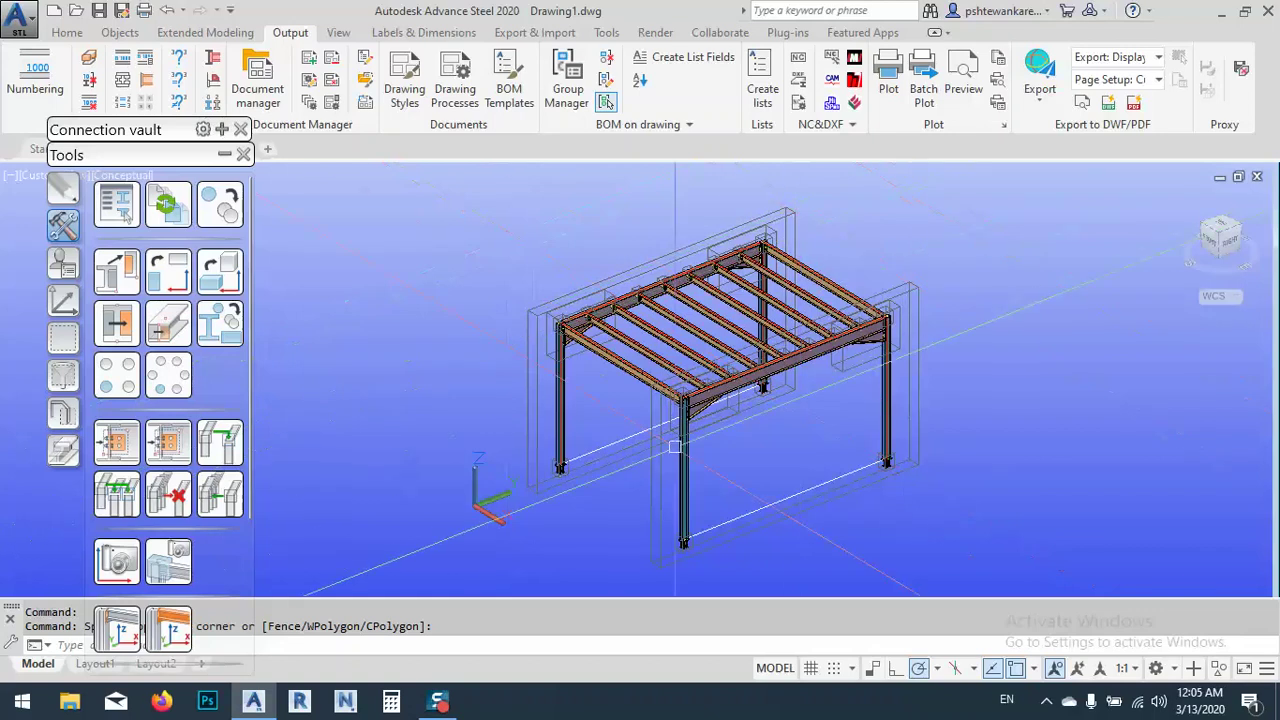
Run Numbering with the default Equal part detection settings, giving the IPE members marks 1–8.
{"action": "left_click", "coordinate": [33, 72]}
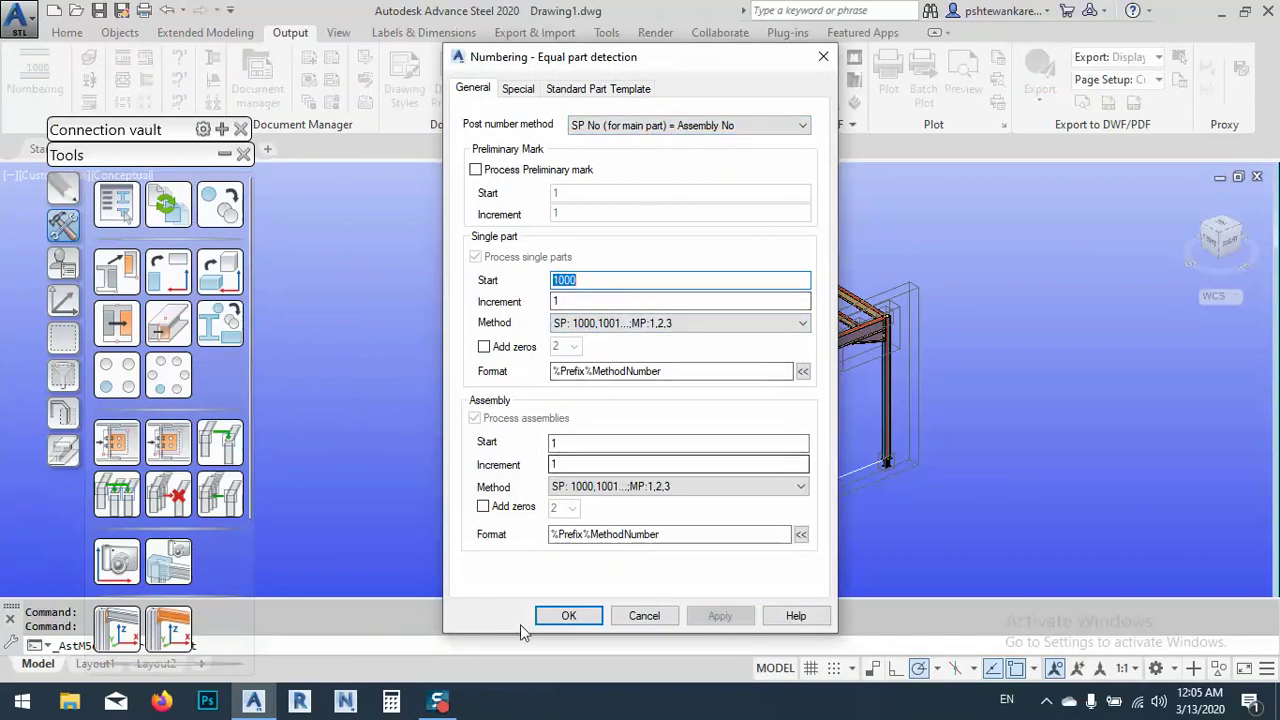
{"action": "left_click", "coordinate": [563, 614]}
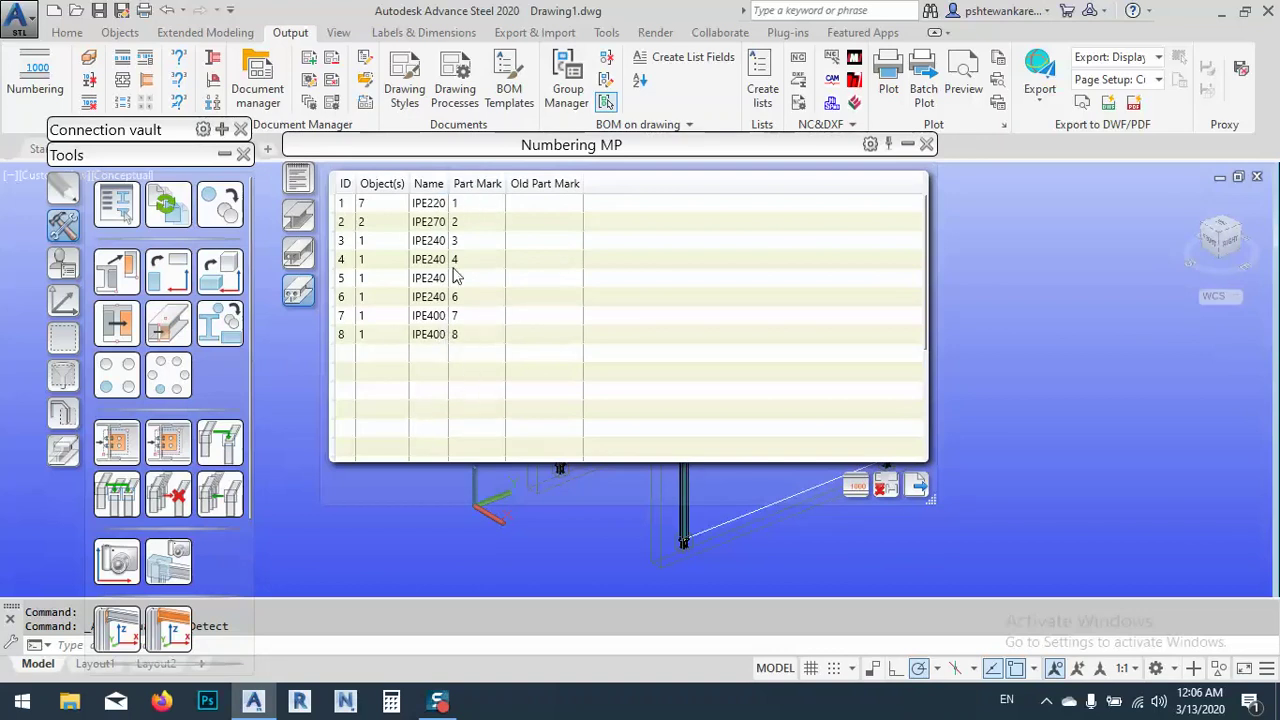
{"action": "left_click", "coordinate": [925, 144]}
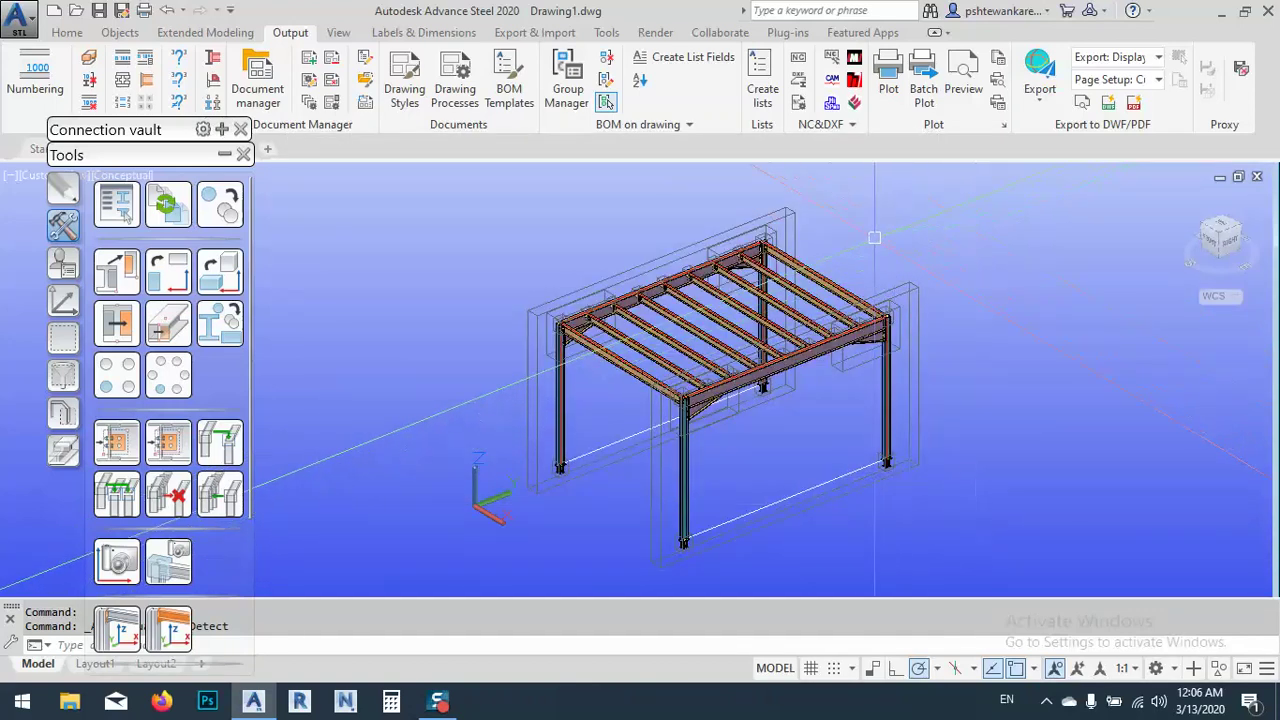
Move the Connection vault palette aside and dock the Project Explorer at the left edge.
{"action": "left_click_drag", "start_coordinate": [135, 136], "coordinate": [206, 188]}
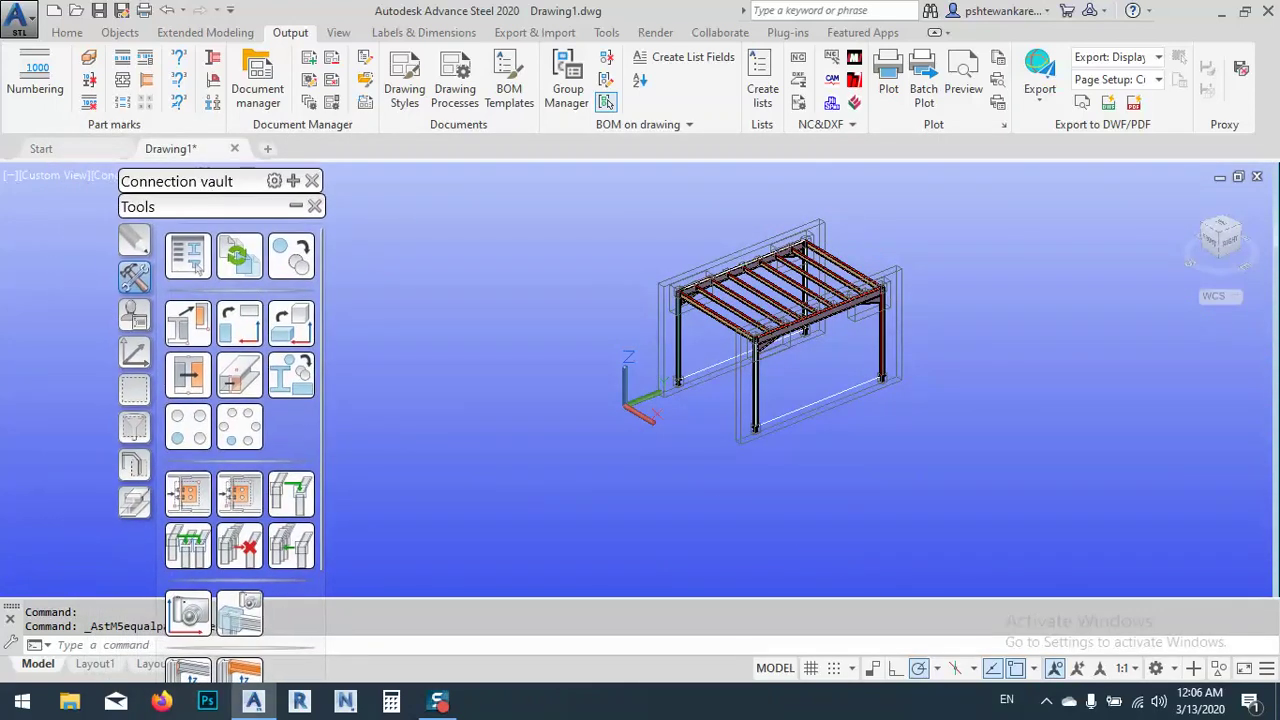
{"action": "left_click", "coordinate": [52, 34]}
{"action": "left_click", "coordinate": [52, 100]}
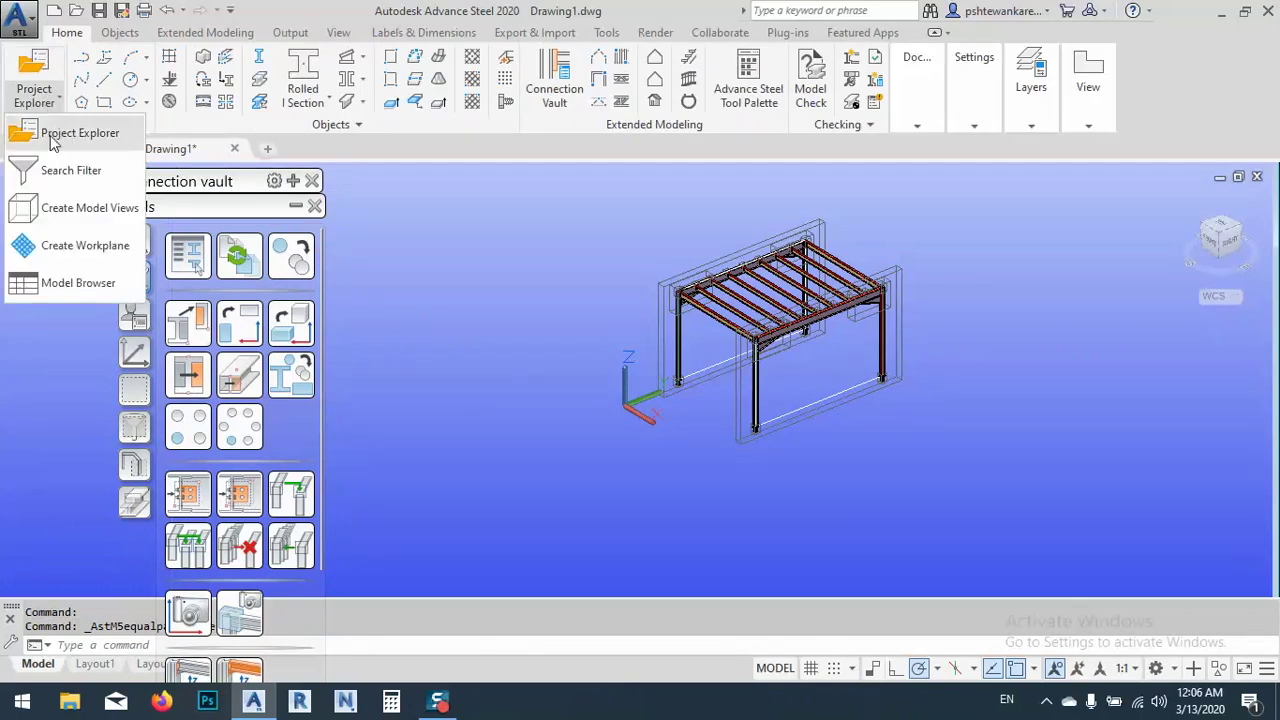
{"action": "left_click", "coordinate": [56, 136]}
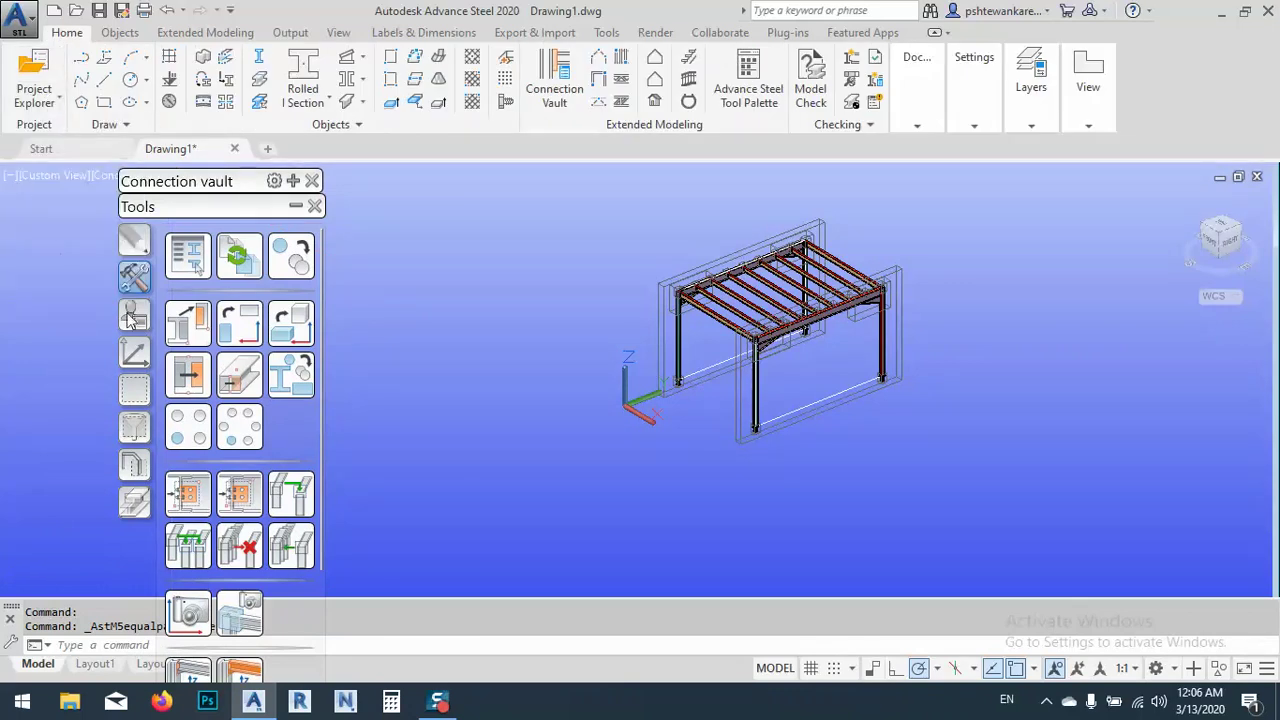
{"action": "left_click_drag", "start_coordinate": [177, 59], "coordinate": [25, 202]}
{"action": "left_click_drag", "start_coordinate": [184, 180], "coordinate": [340, 166]}
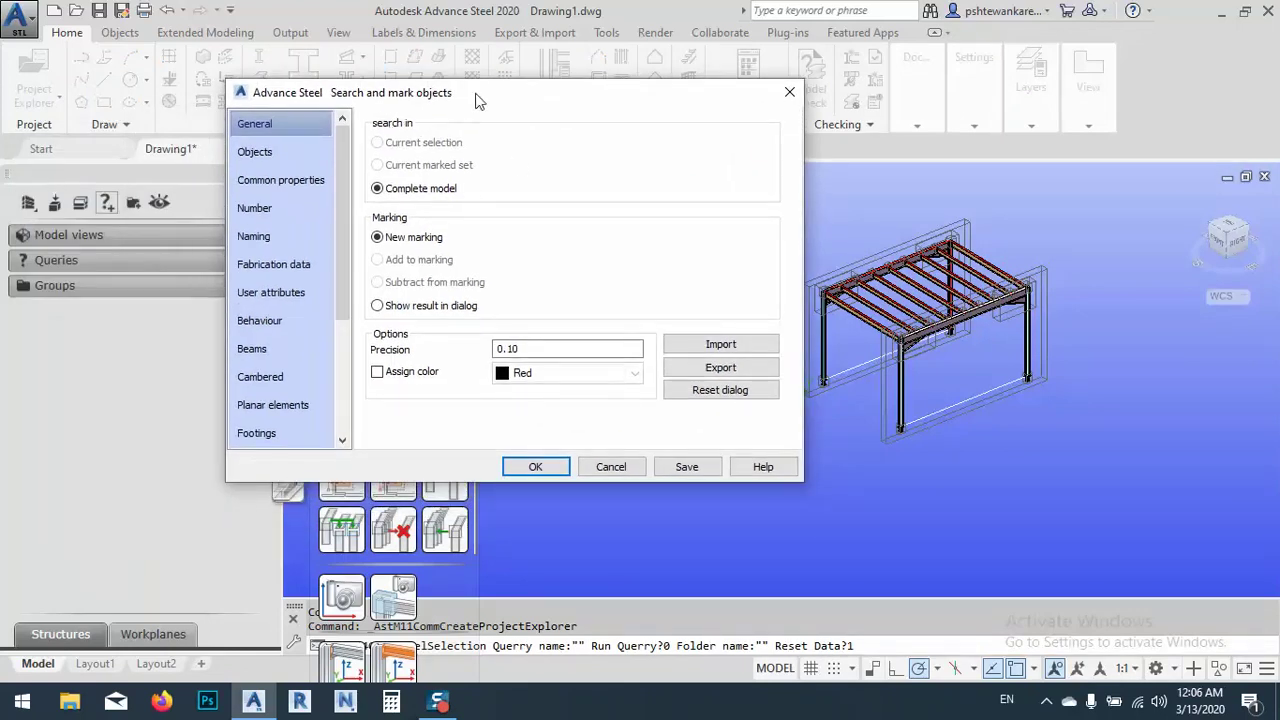
Reposition the search dialog, enable red marking, and include steel beams in the search.
{"action": "left_click_drag", "start_coordinate": [479, 93], "coordinate": [338, 115]}
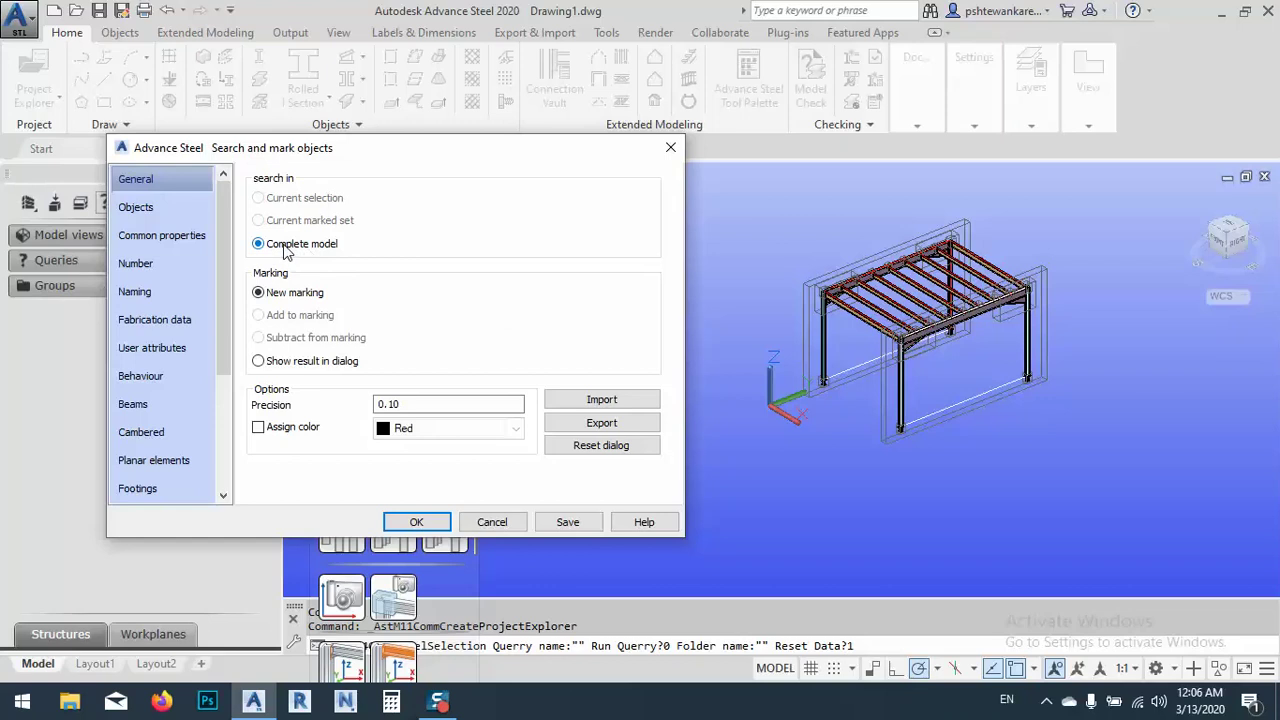
{"action": "left_click", "coordinate": [296, 430]}
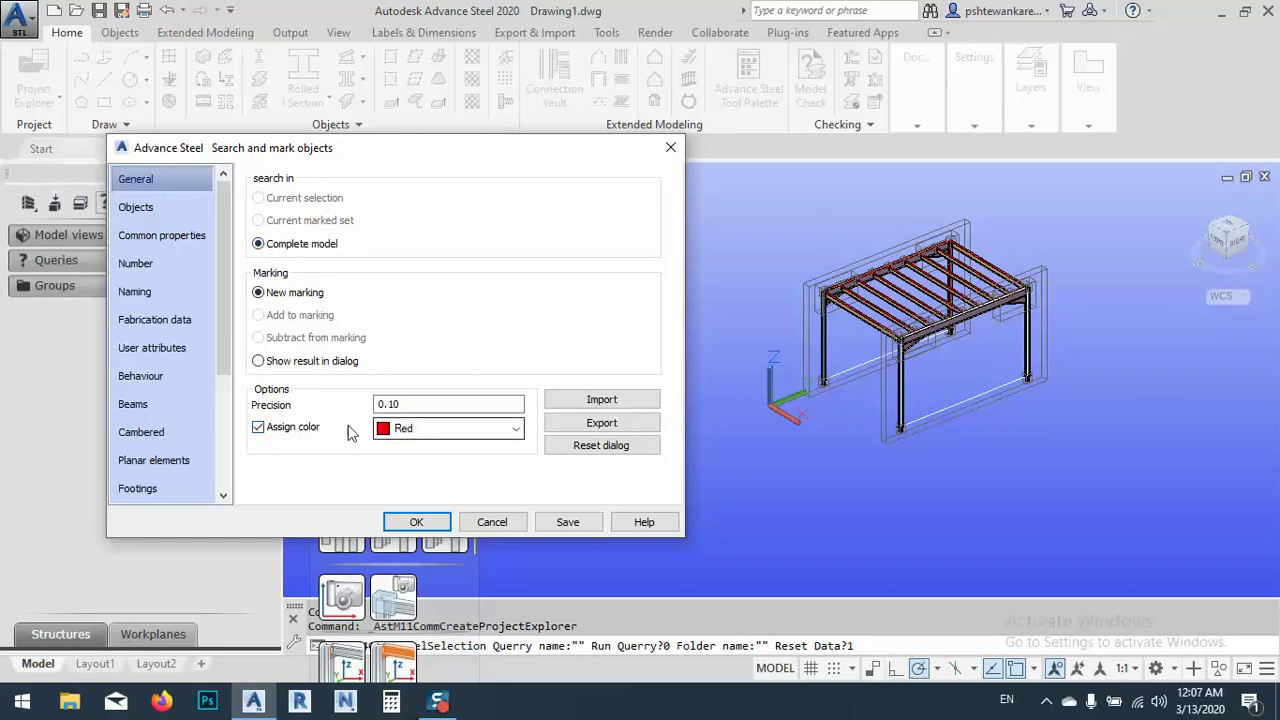
{"action": "left_click", "coordinate": [154, 206]}
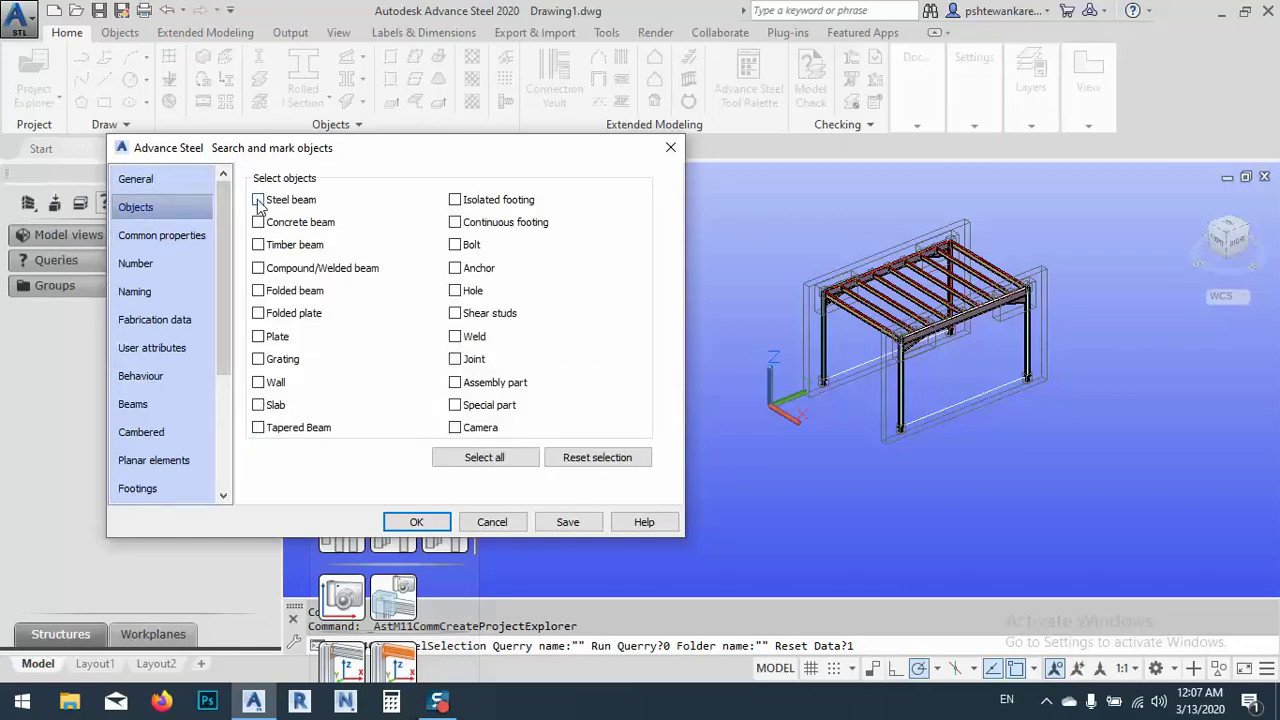
{"action": "left_click", "coordinate": [258, 200]}
Review the criteria pages and filter steel beams by profile IPE DIN 1025-5 IPE220.
{"action": "left_click", "coordinate": [180, 239]}
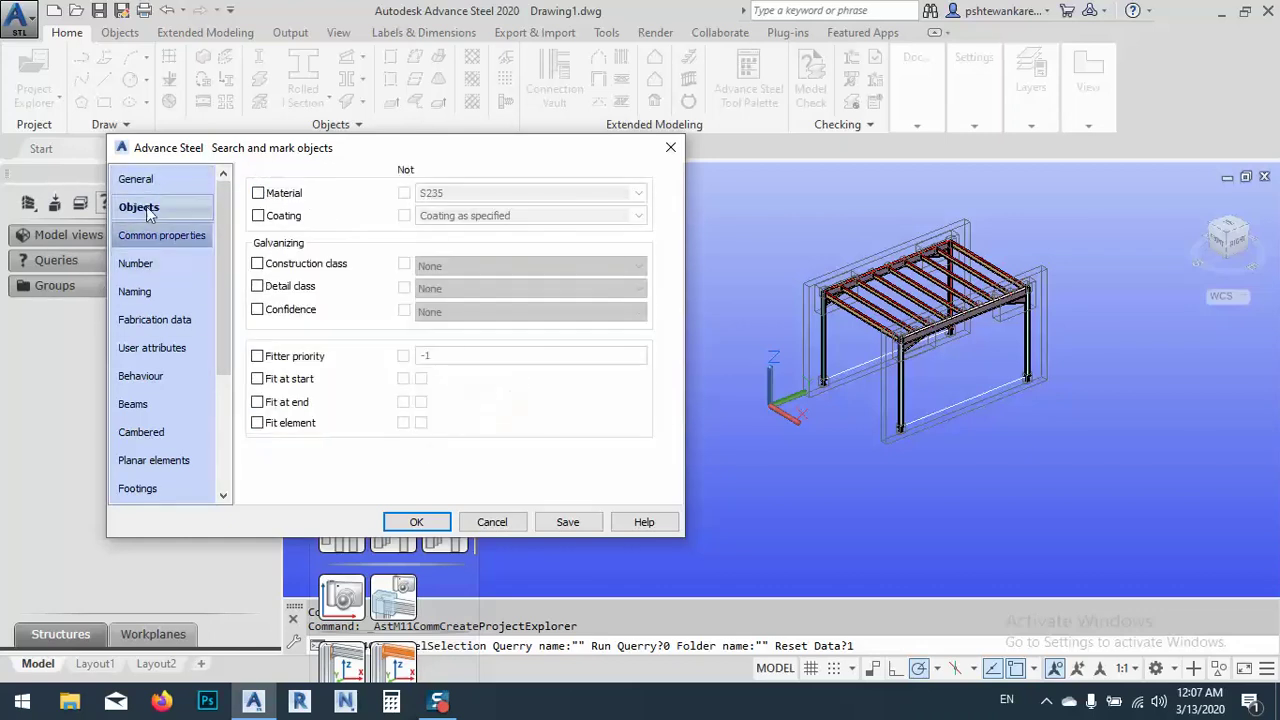
{"action": "left_click", "coordinate": [139, 264]}
{"action": "left_click", "coordinate": [143, 293]}
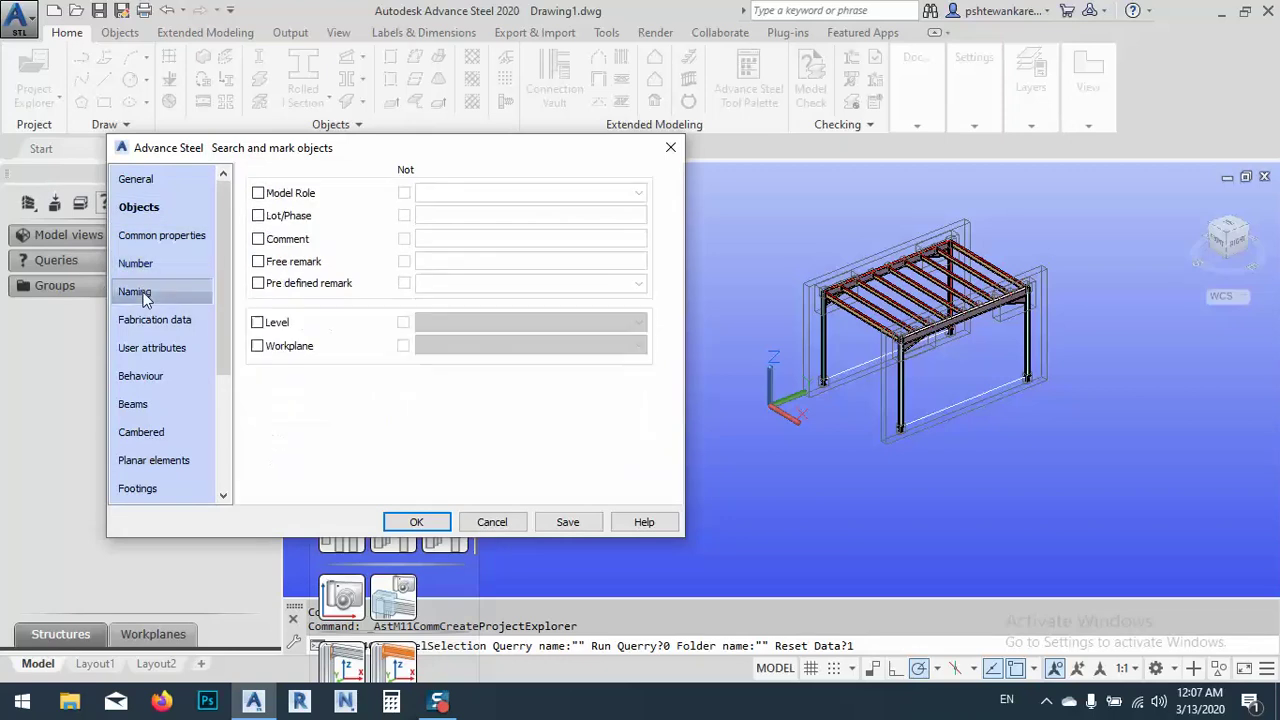
{"action": "left_click", "coordinate": [154, 318]}
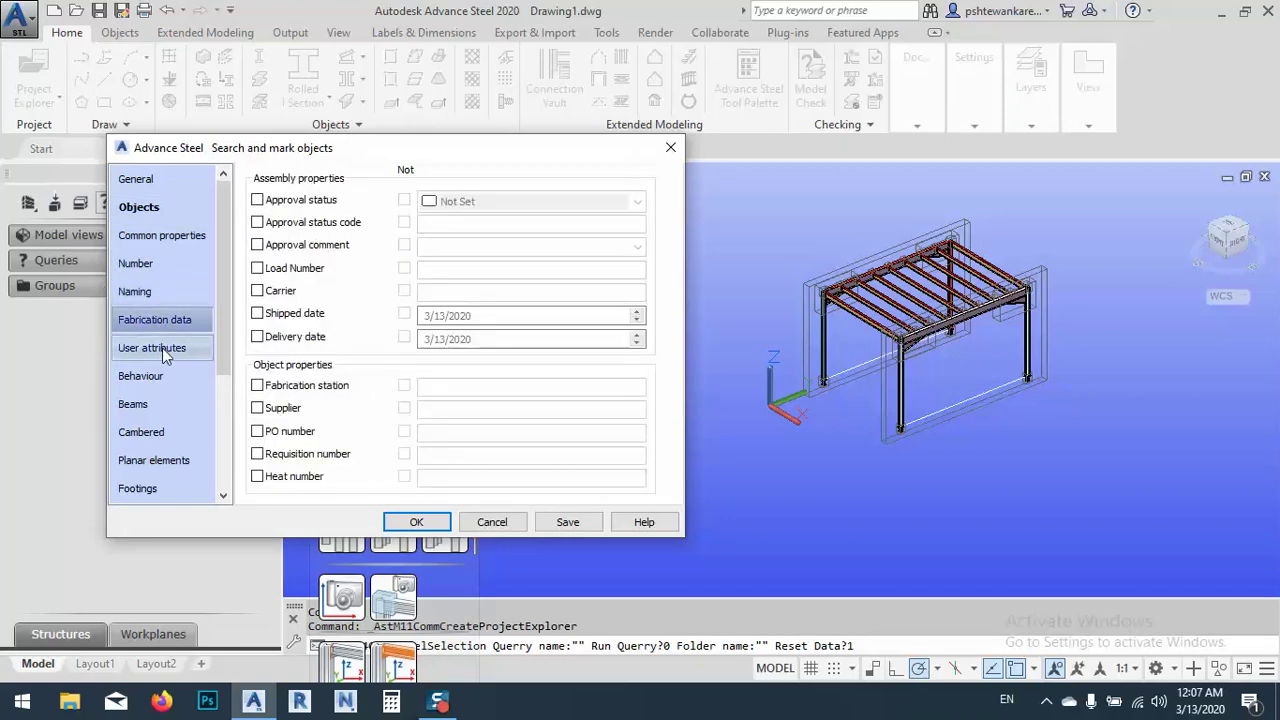
{"action": "left_click", "coordinate": [162, 350]}
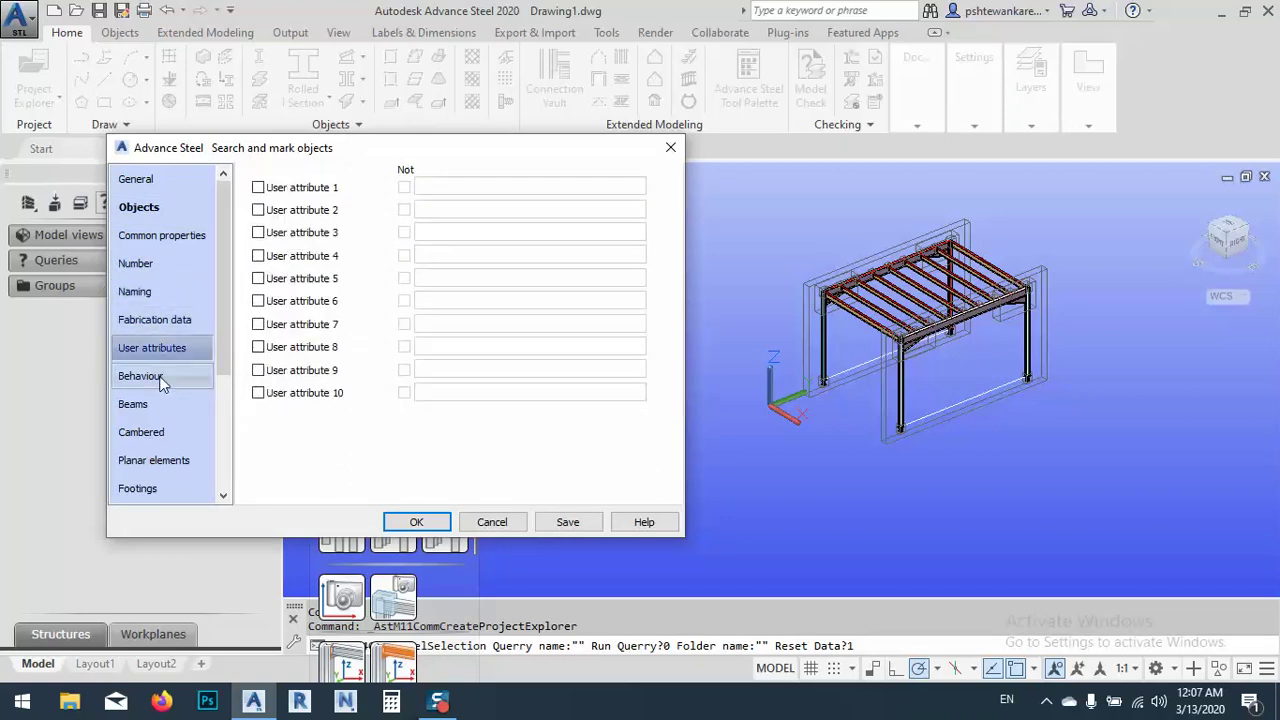
{"action": "left_click", "coordinate": [160, 378]}
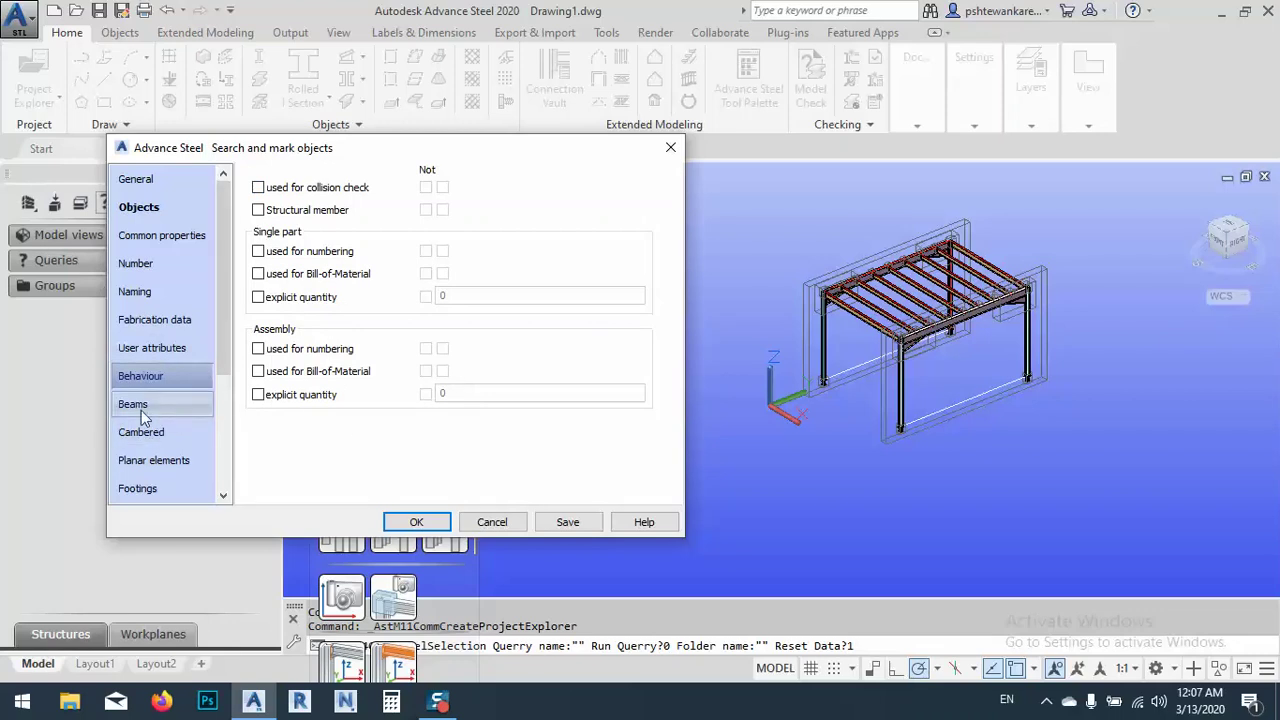
{"action": "left_click", "coordinate": [149, 410]}
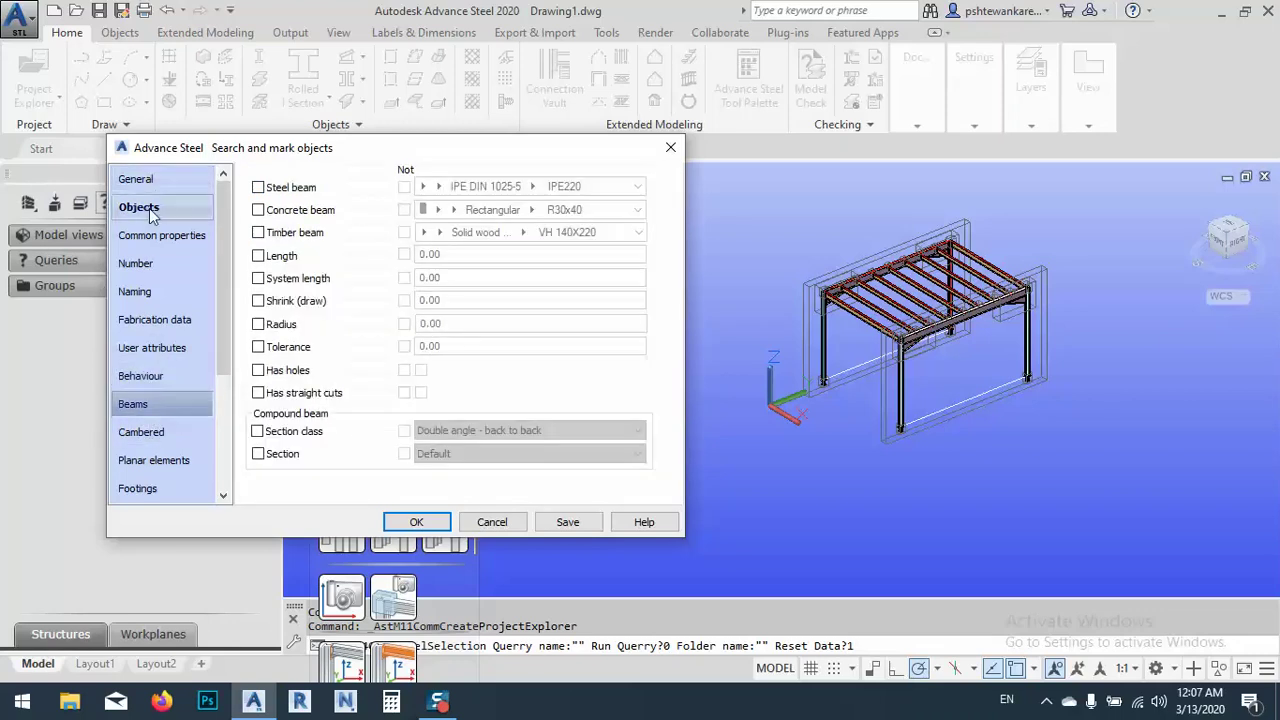
{"action": "left_click", "coordinate": [258, 188]}
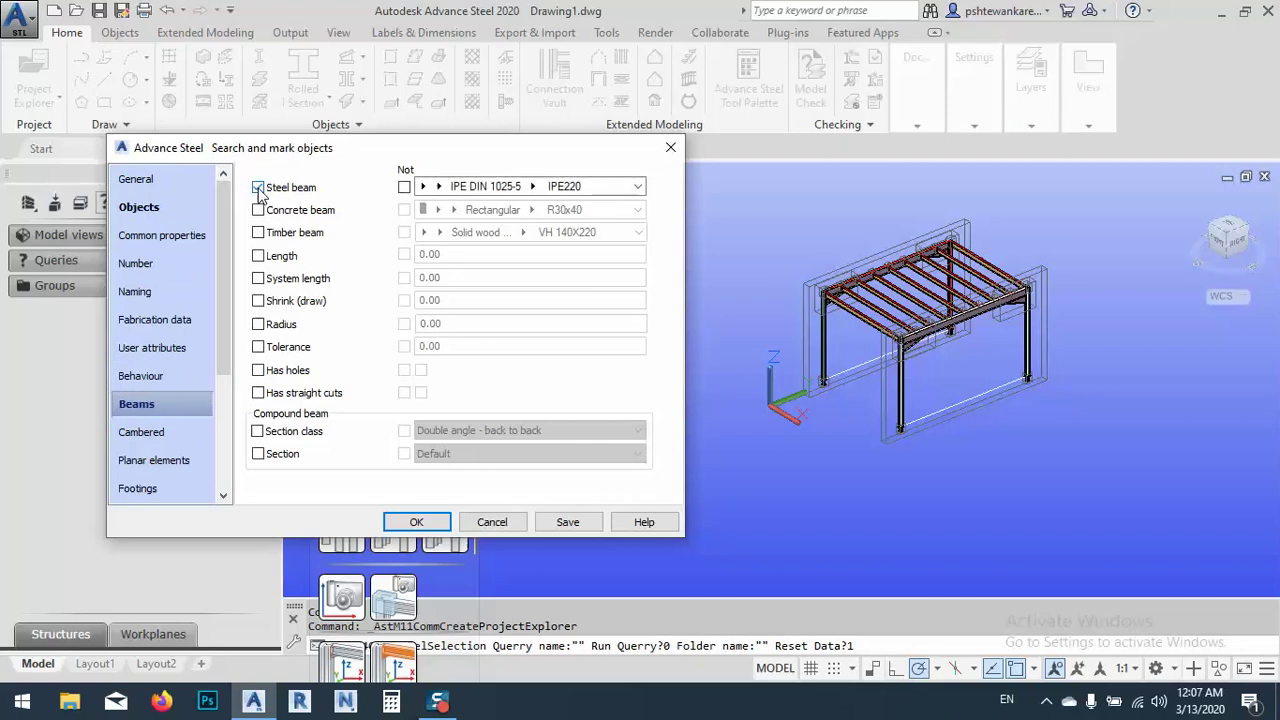
Save the beam search as a query named IPE220.
{"action": "left_click", "coordinate": [567, 523]}
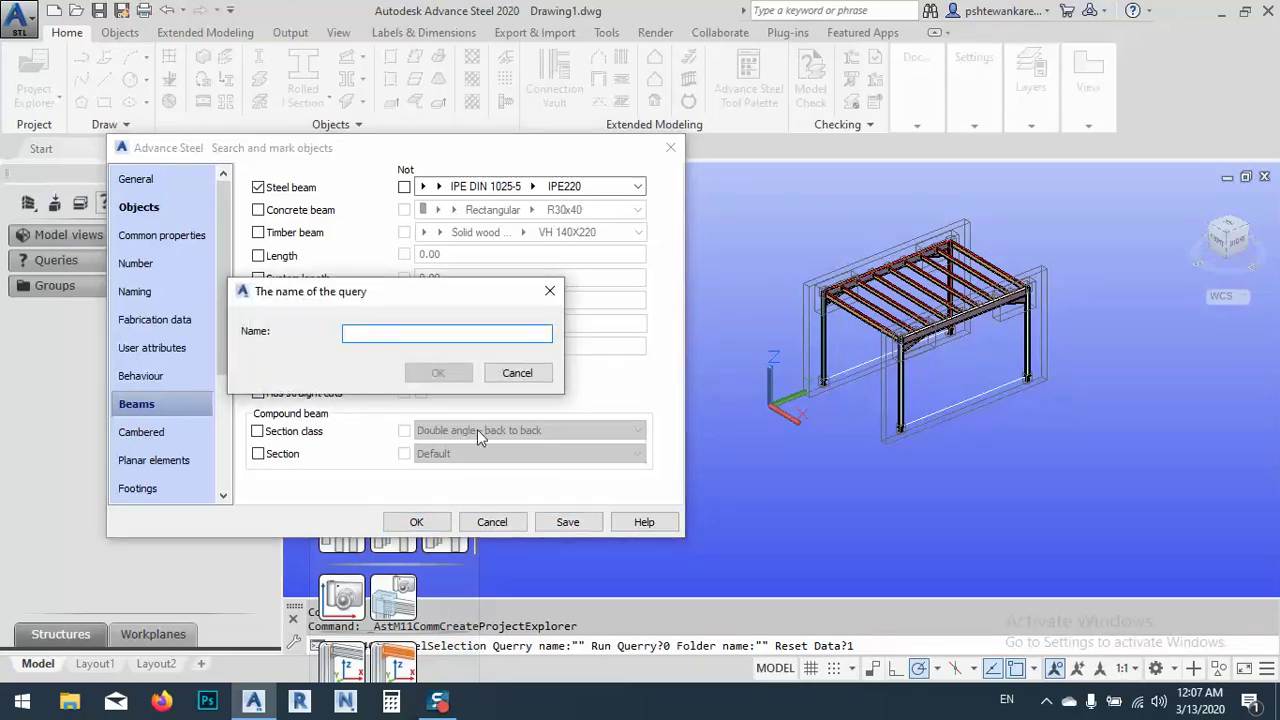
{"action": "type", "text": "IPe"}
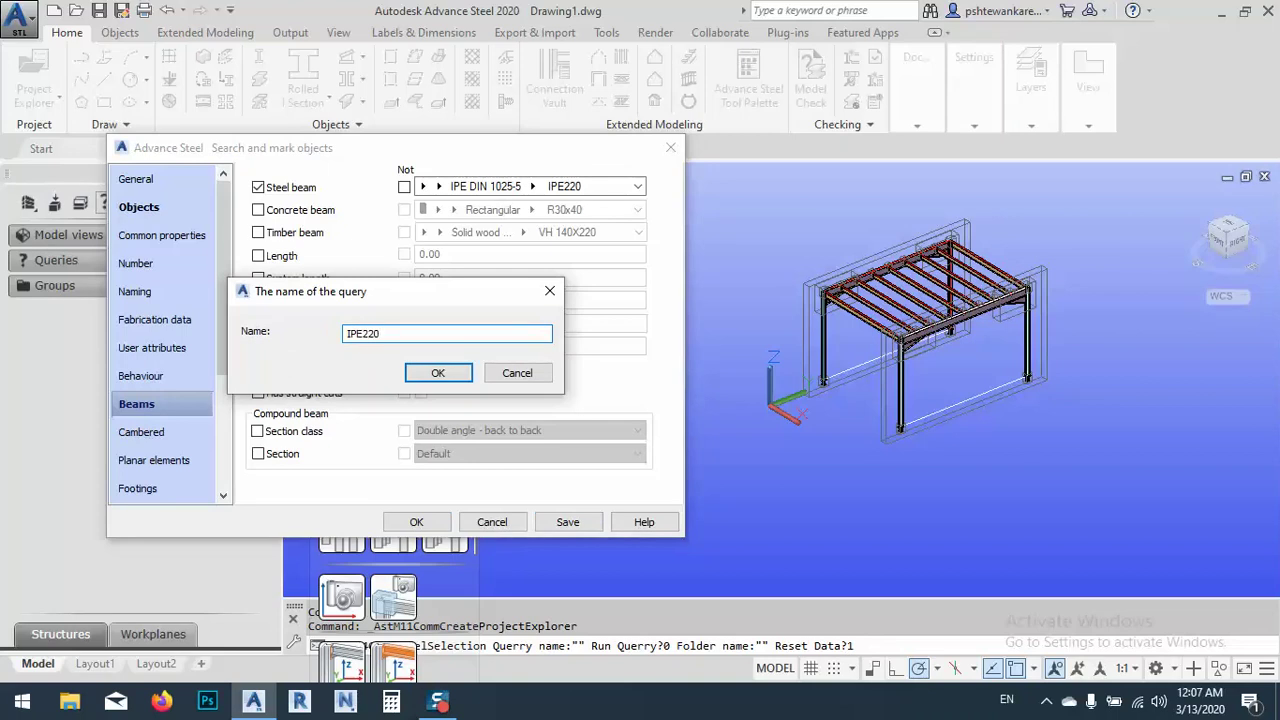
{"action": "left_click", "coordinate": [433, 372]}
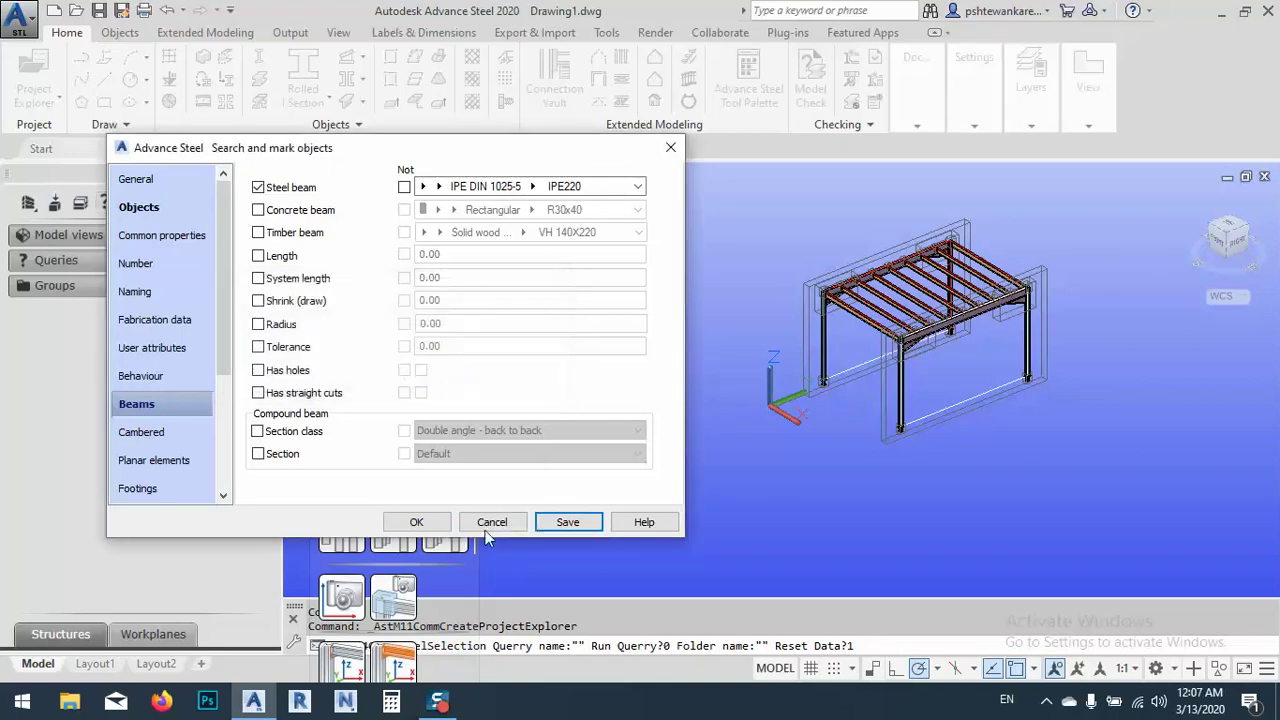
{"action": "left_click", "coordinate": [416, 522]}
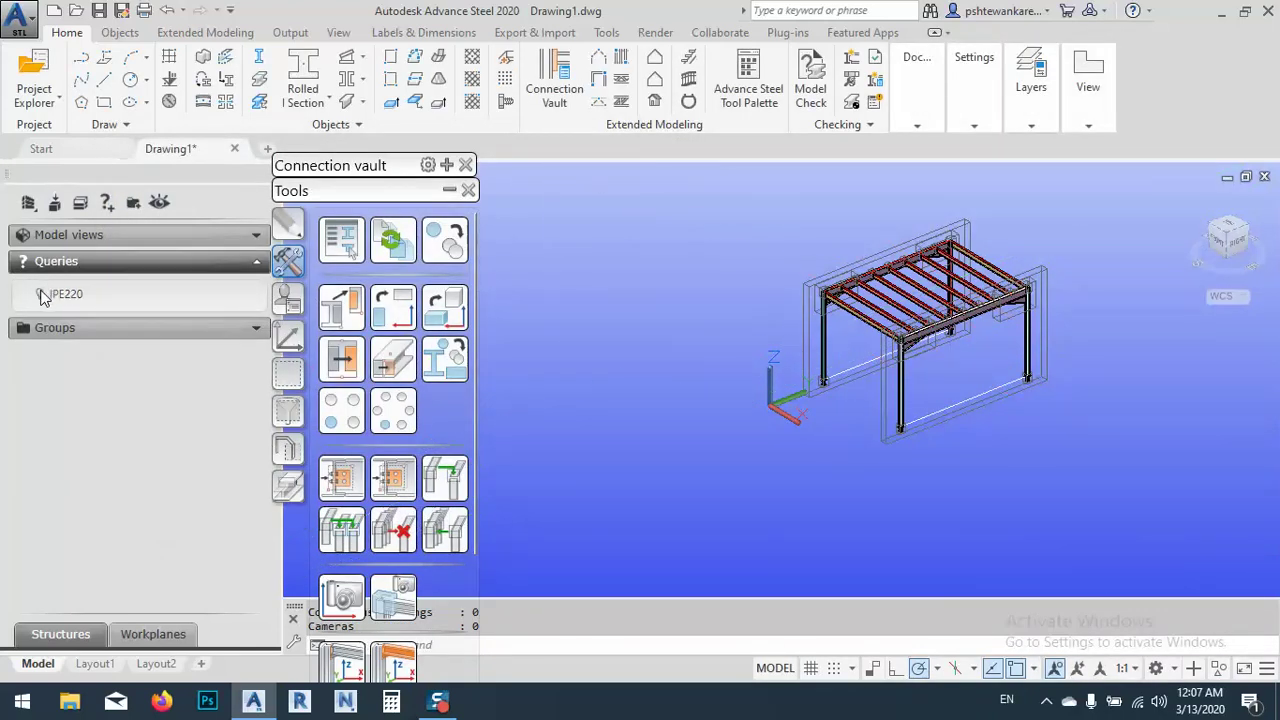
Toggle the IPE220 query's bulb to isolate the matching beams, then restore the full model.
{"action": "left_click", "coordinate": [41, 295]}
{"action": "scroll", "coordinate": [1005, 310], "scroll_direction": "up", "scroll_amount": 5}
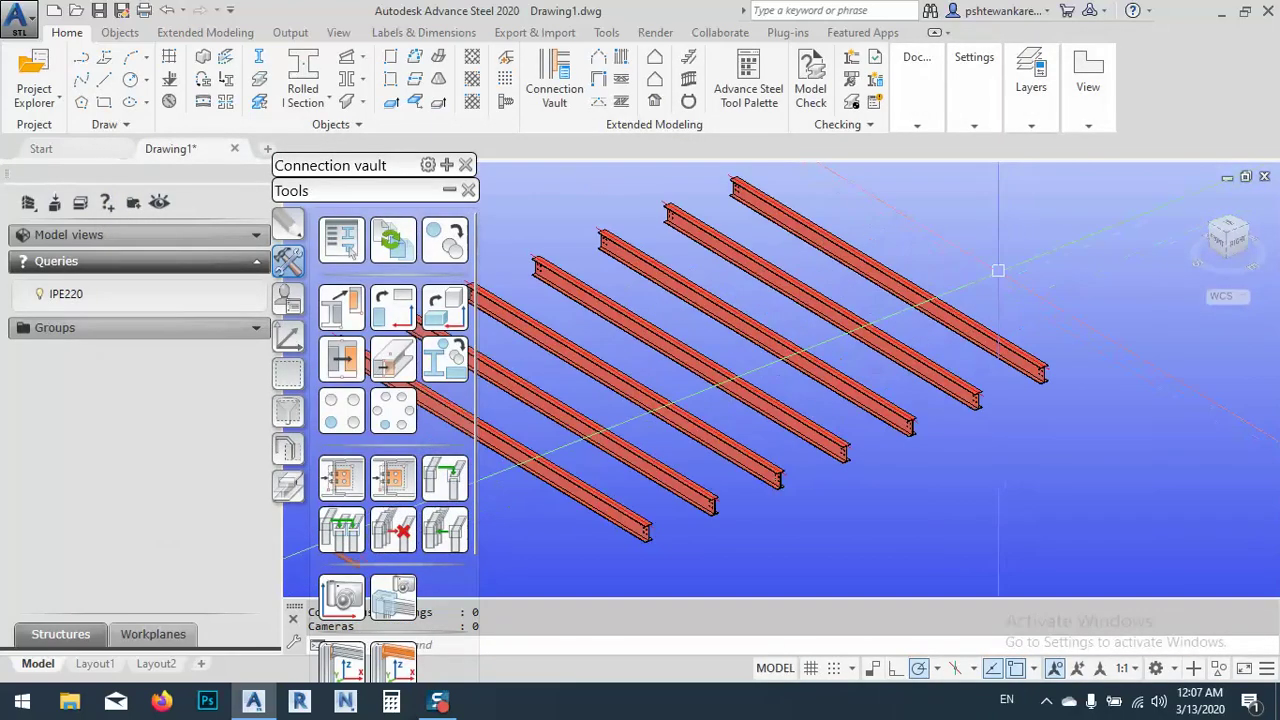
{"action": "scroll", "coordinate": [1005, 310], "scroll_direction": "down", "scroll_amount": 5}
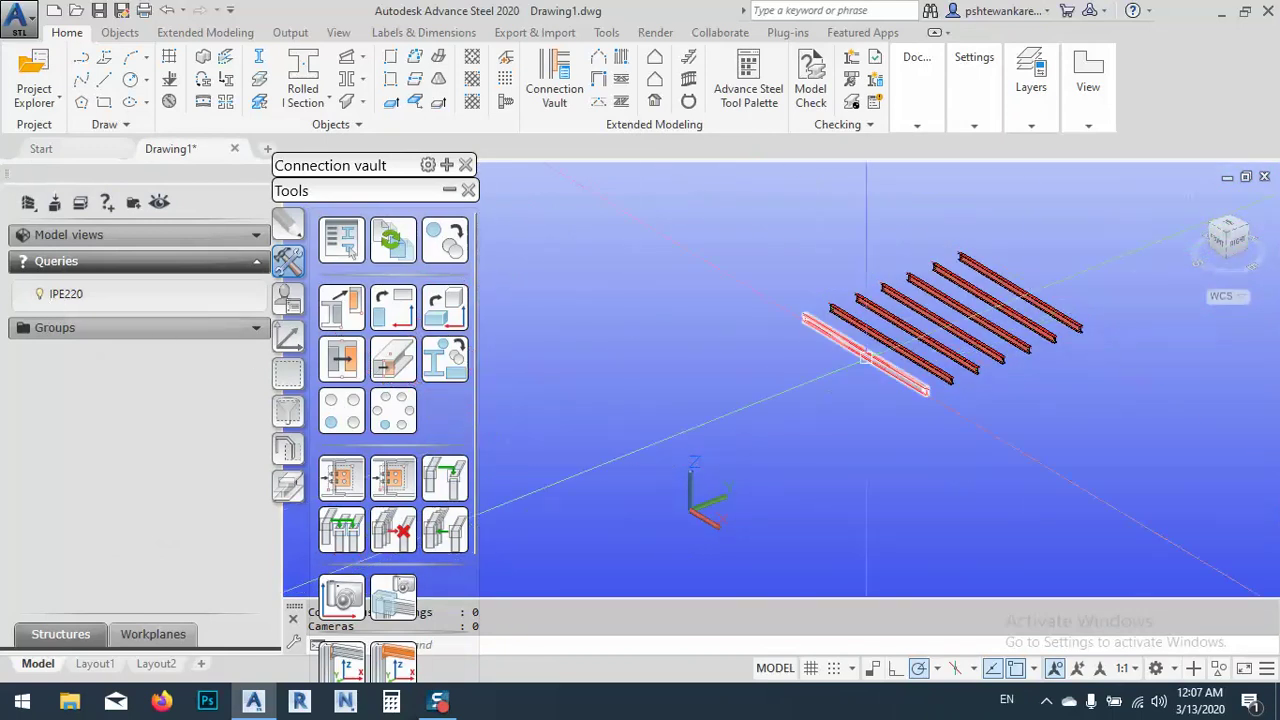
{"action": "left_click", "coordinate": [41, 295]}
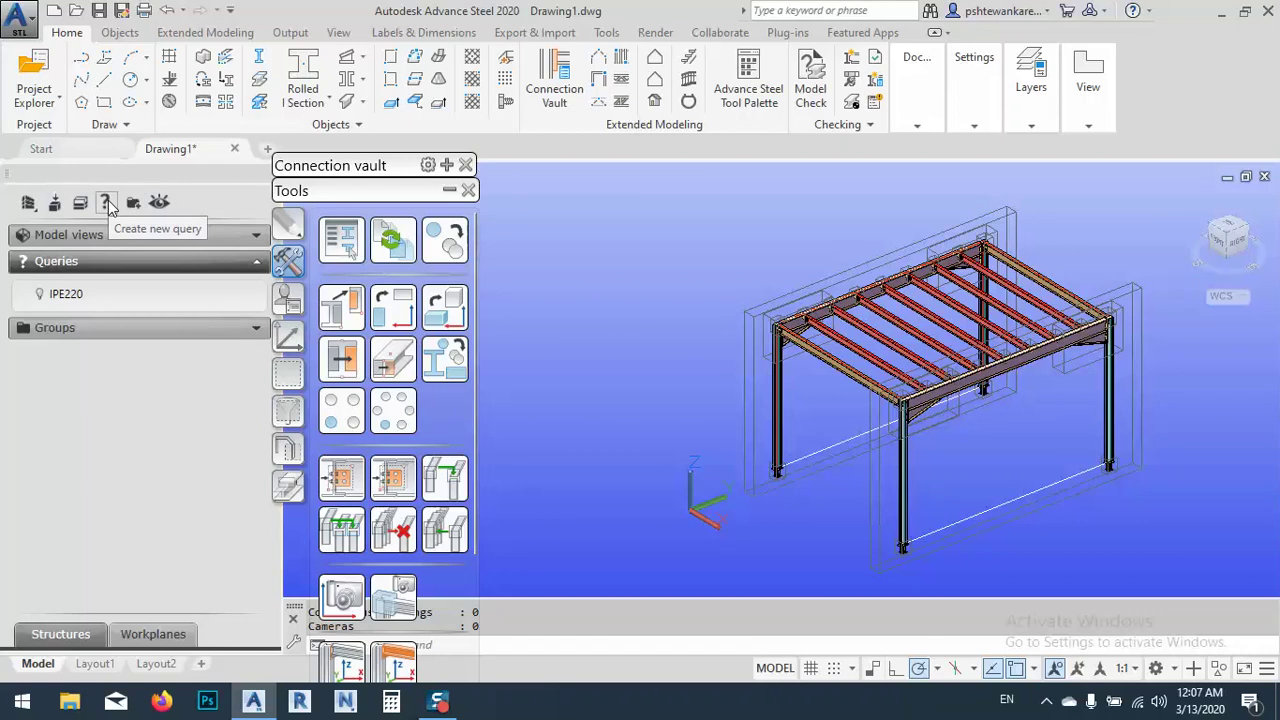
Start a new query that marks found objects in Green across the complete model.
{"action": "left_click", "coordinate": [108, 202]}
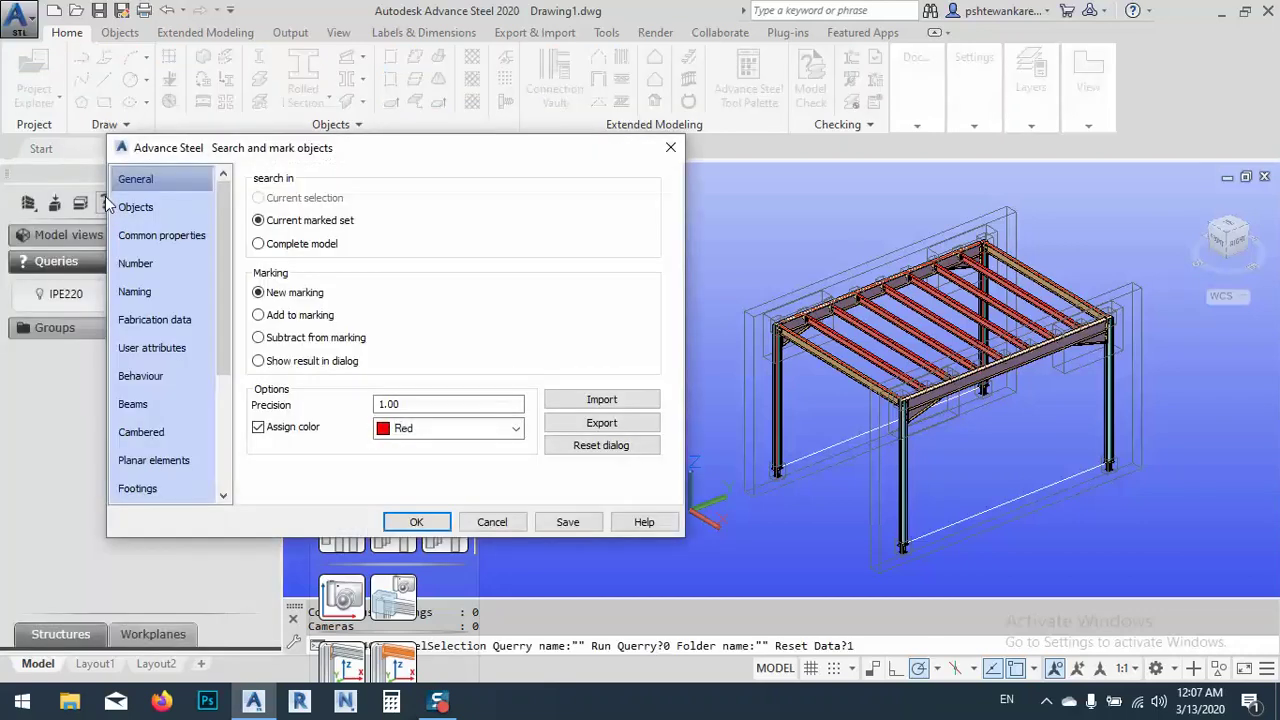
{"action": "left_click", "coordinate": [482, 432]}
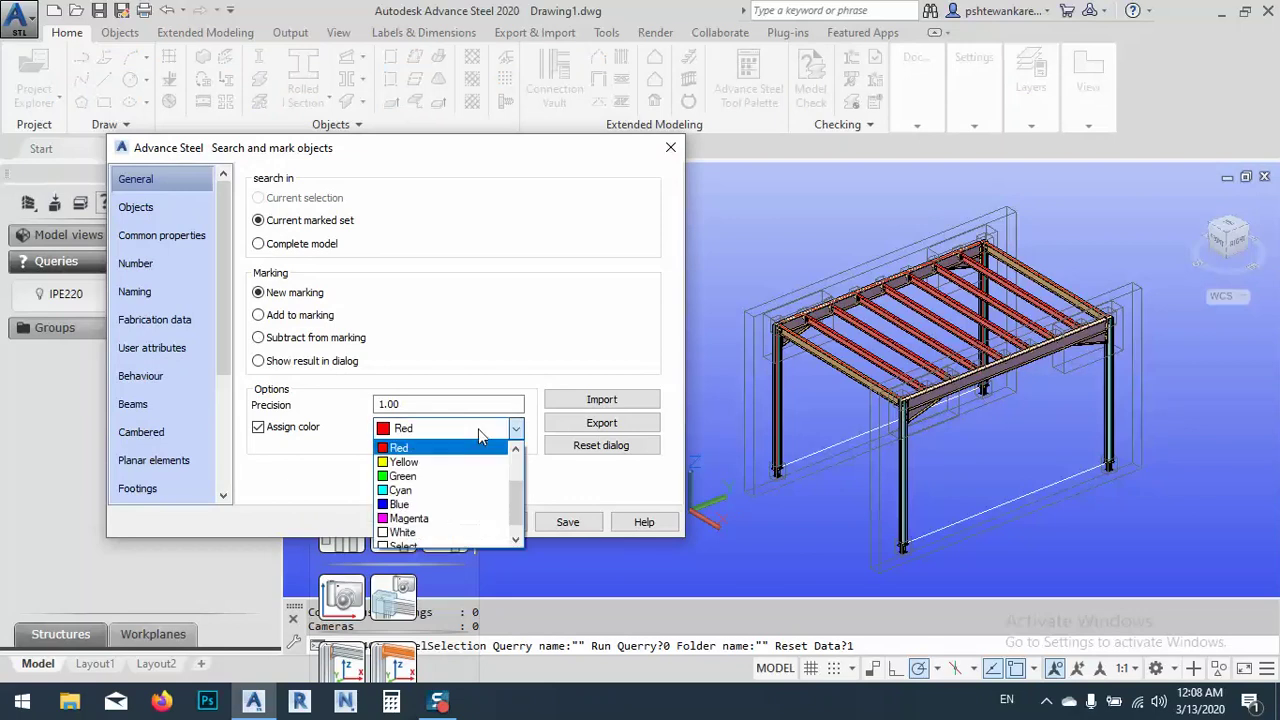
{"action": "left_click", "coordinate": [440, 476]}
{"action": "left_click", "coordinate": [152, 204]}
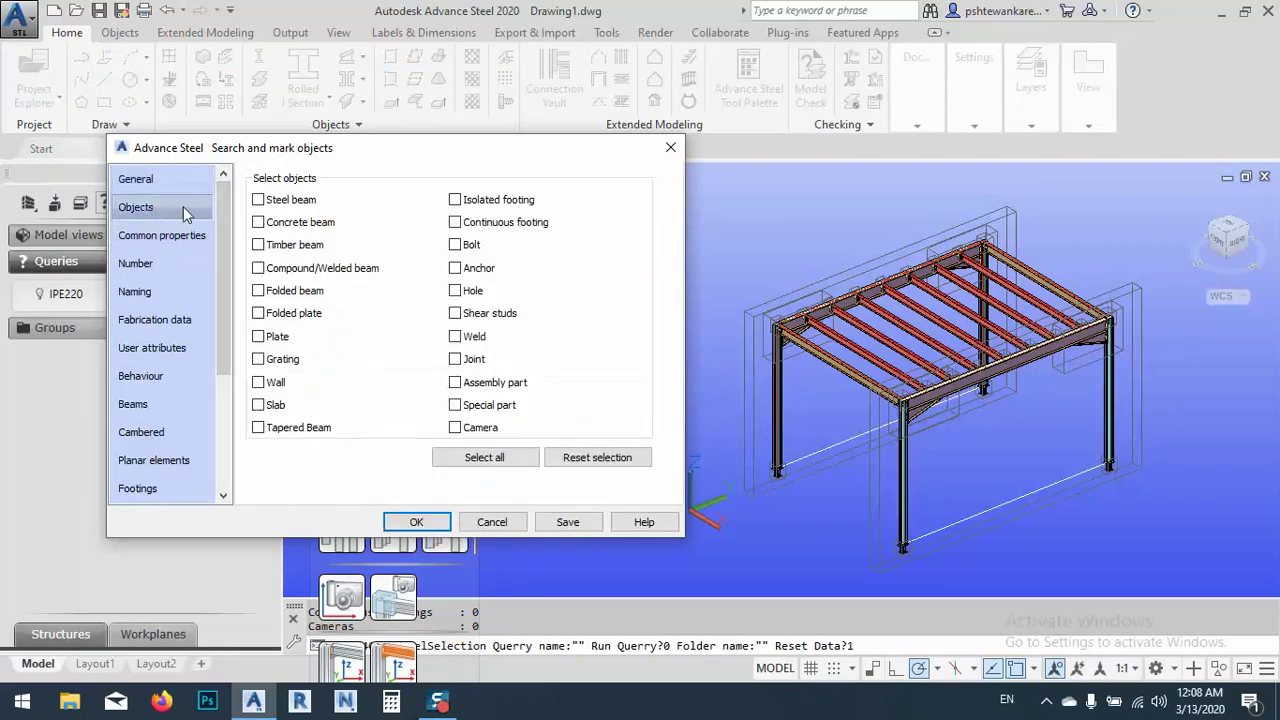
{"action": "left_click", "coordinate": [136, 179]}
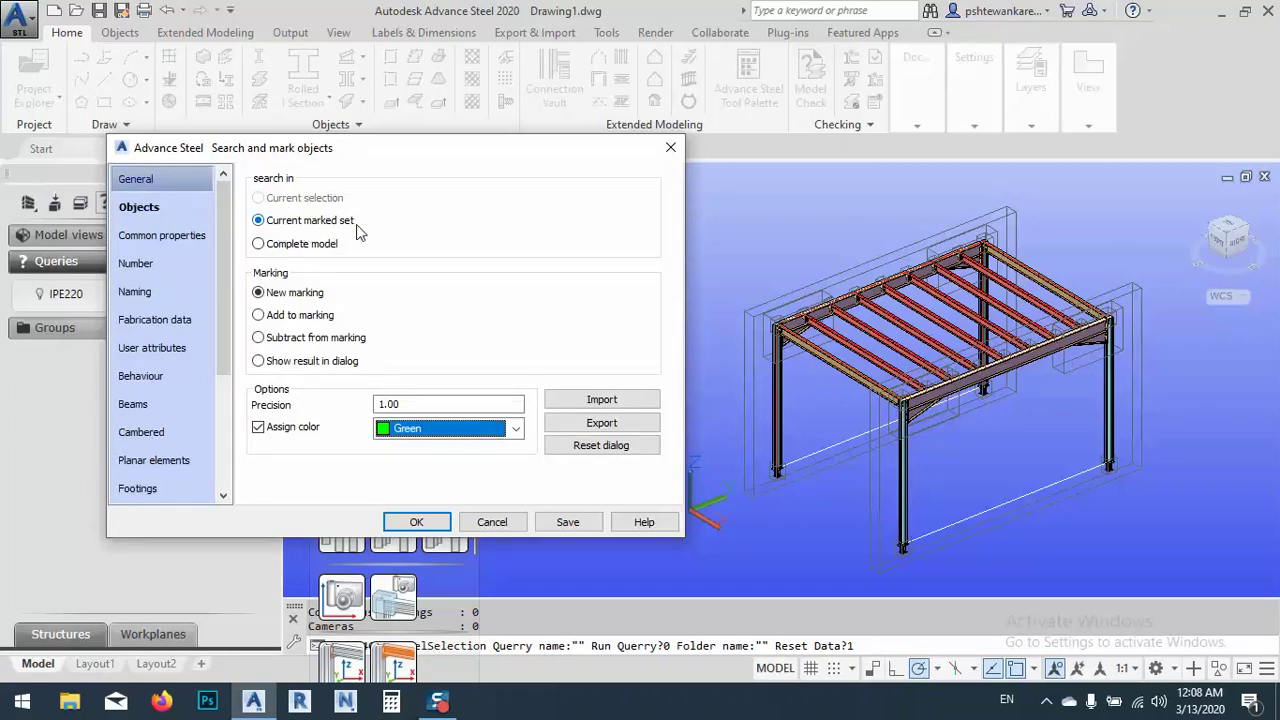
{"action": "left_click", "coordinate": [259, 244]}
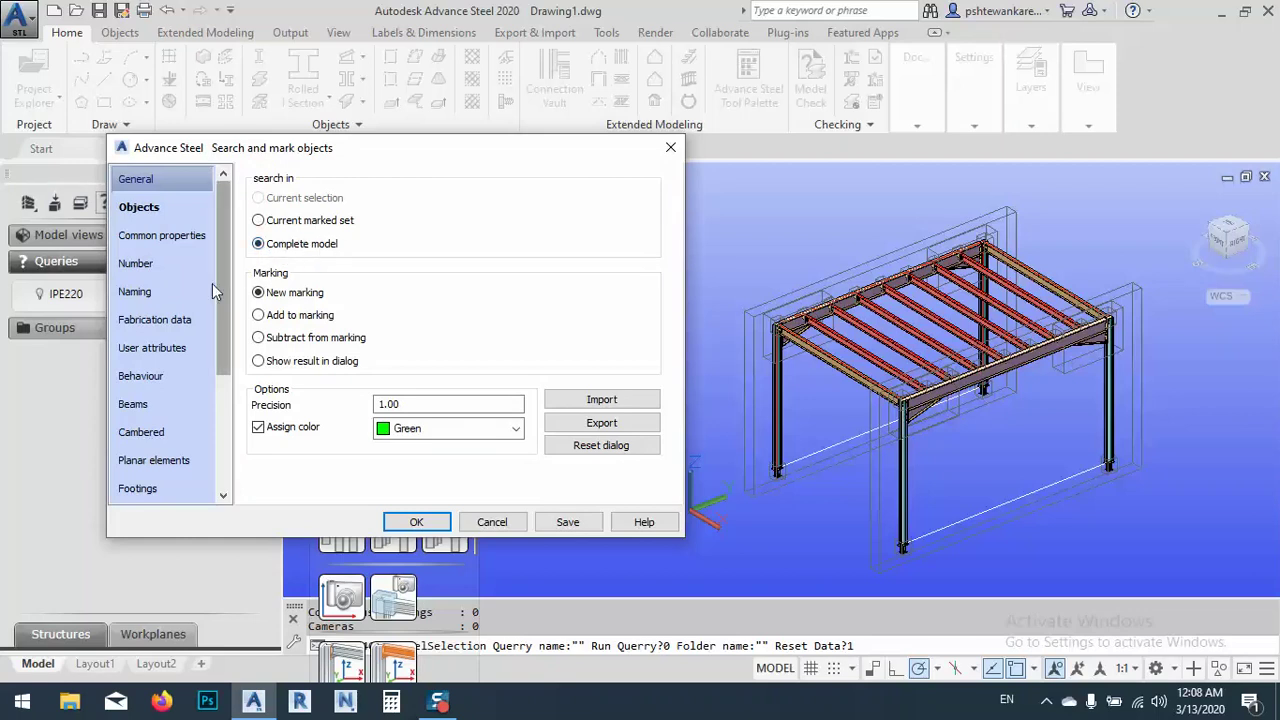
Restrict the search to steel beams with profile IPE240.
{"action": "left_click", "coordinate": [170, 207]}
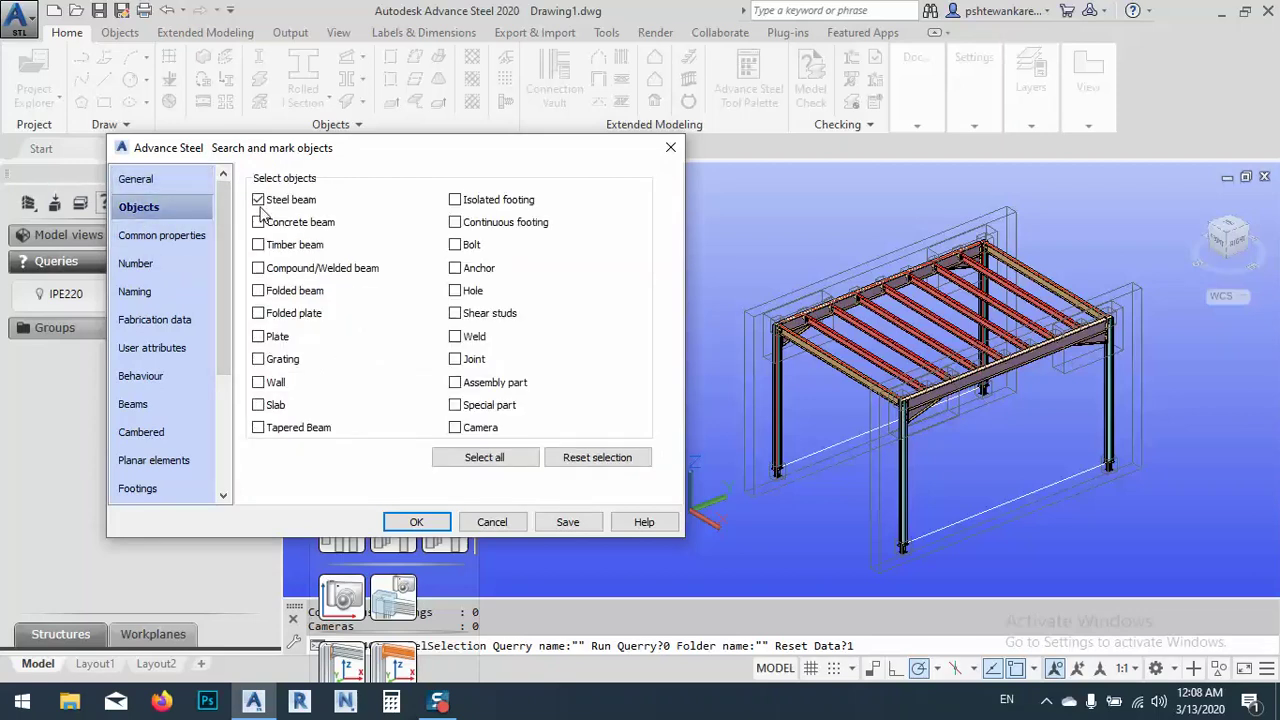
{"action": "left_click", "coordinate": [143, 406]}
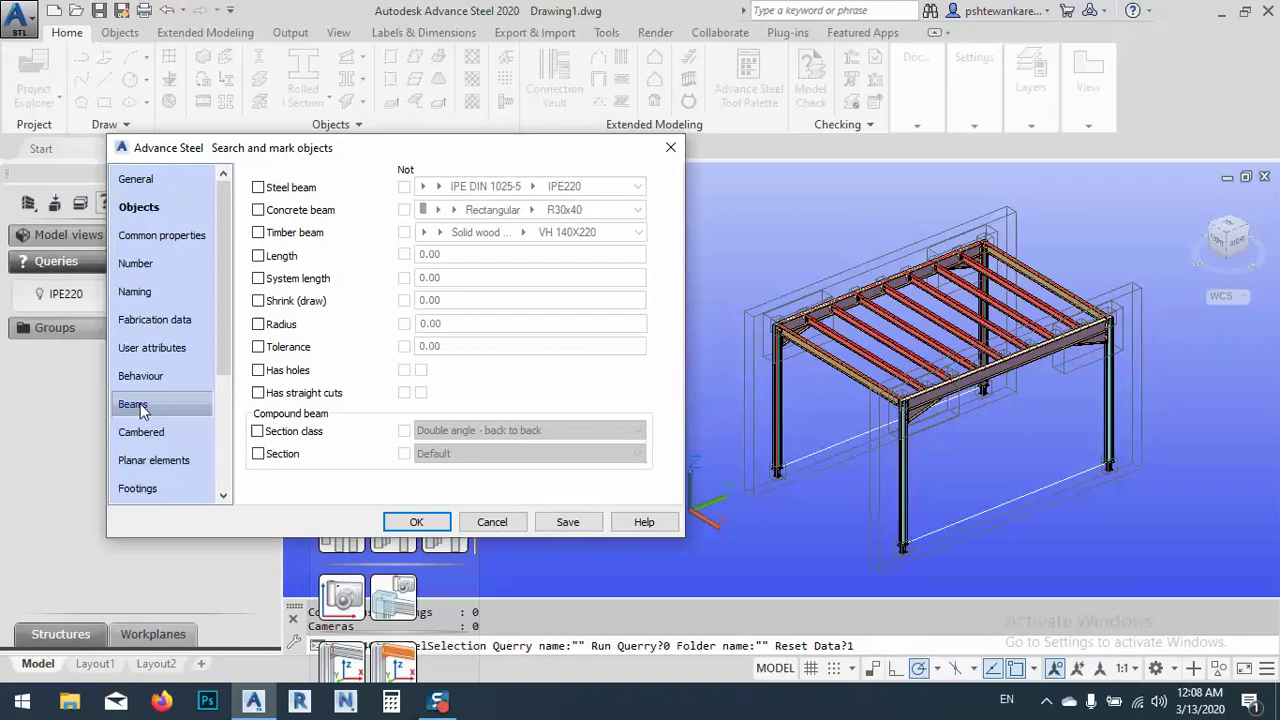
{"action": "left_click", "coordinate": [258, 187]}
{"action": "left_click", "coordinate": [534, 187]}
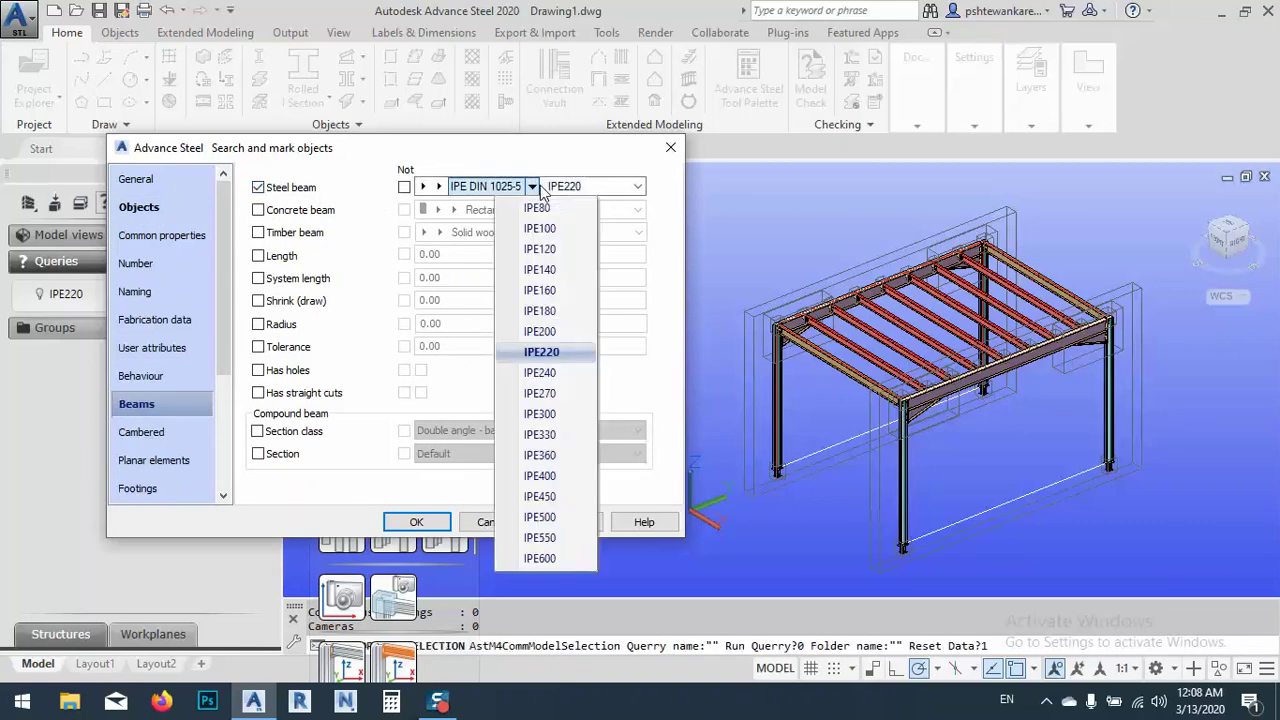
{"action": "left_click", "coordinate": [540, 372]}
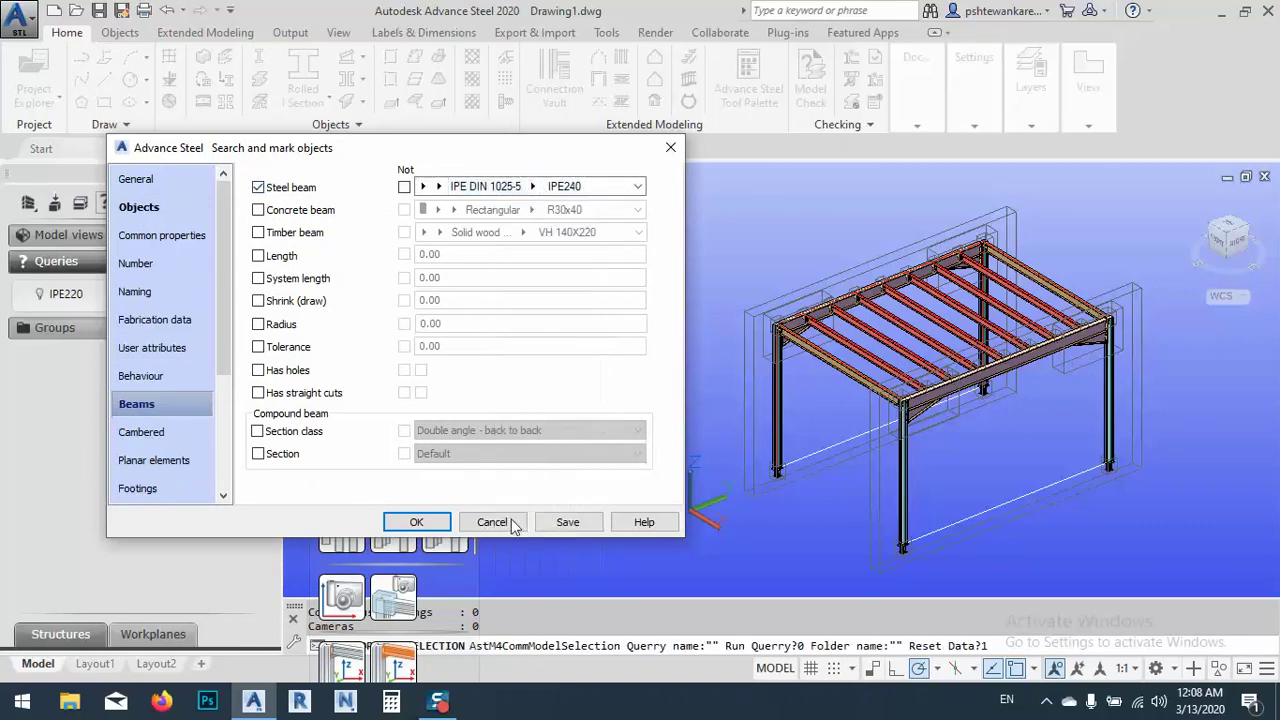
Save it as query IPE240 and test it by isolating the four IPE240 columns.
{"action": "left_click", "coordinate": [566, 522]}
{"action": "type", "text": "IPE24"}
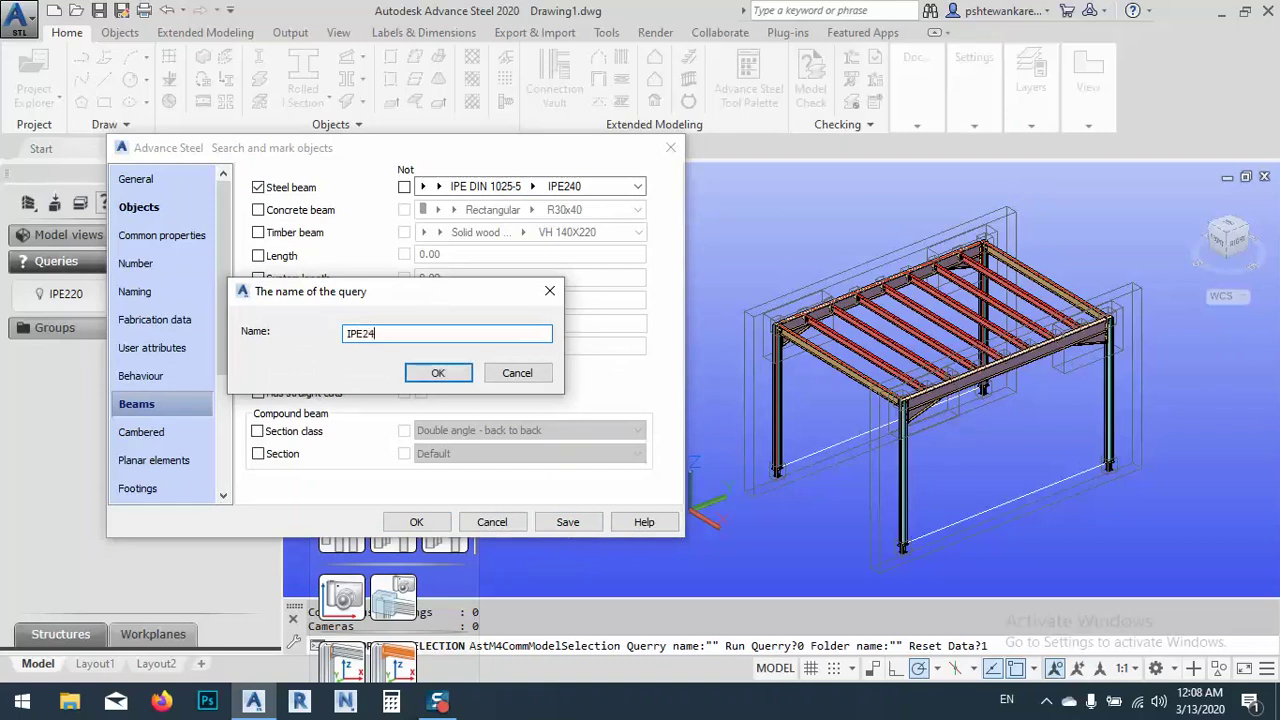
{"action": "type", "text": "0"}
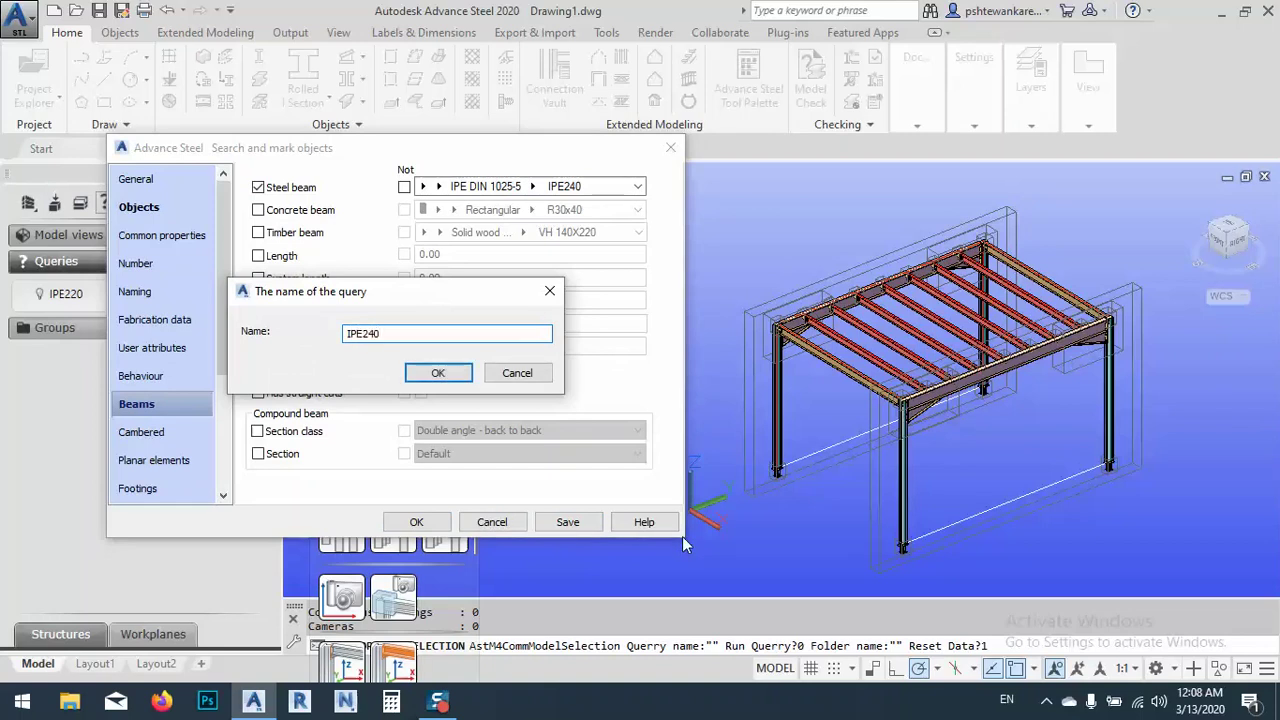
{"action": "left_click", "coordinate": [438, 373]}
{"action": "left_click", "coordinate": [416, 521]}
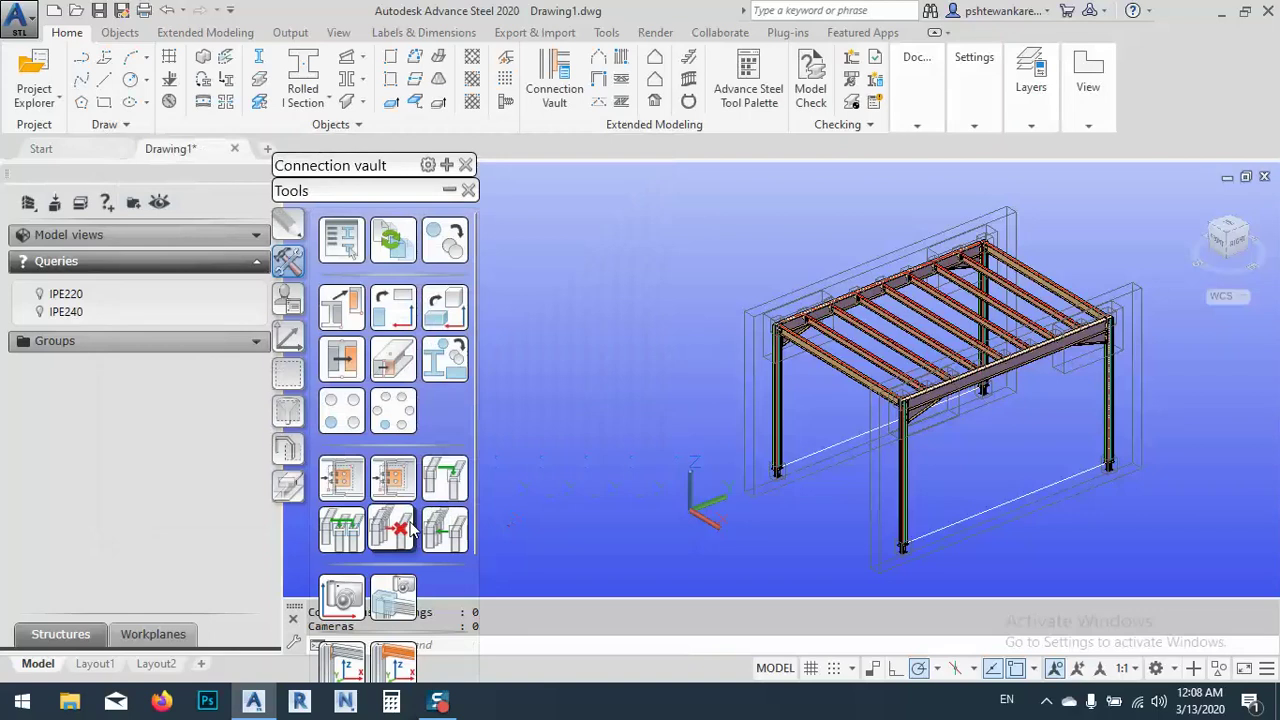
{"action": "left_click", "coordinate": [40, 312]}
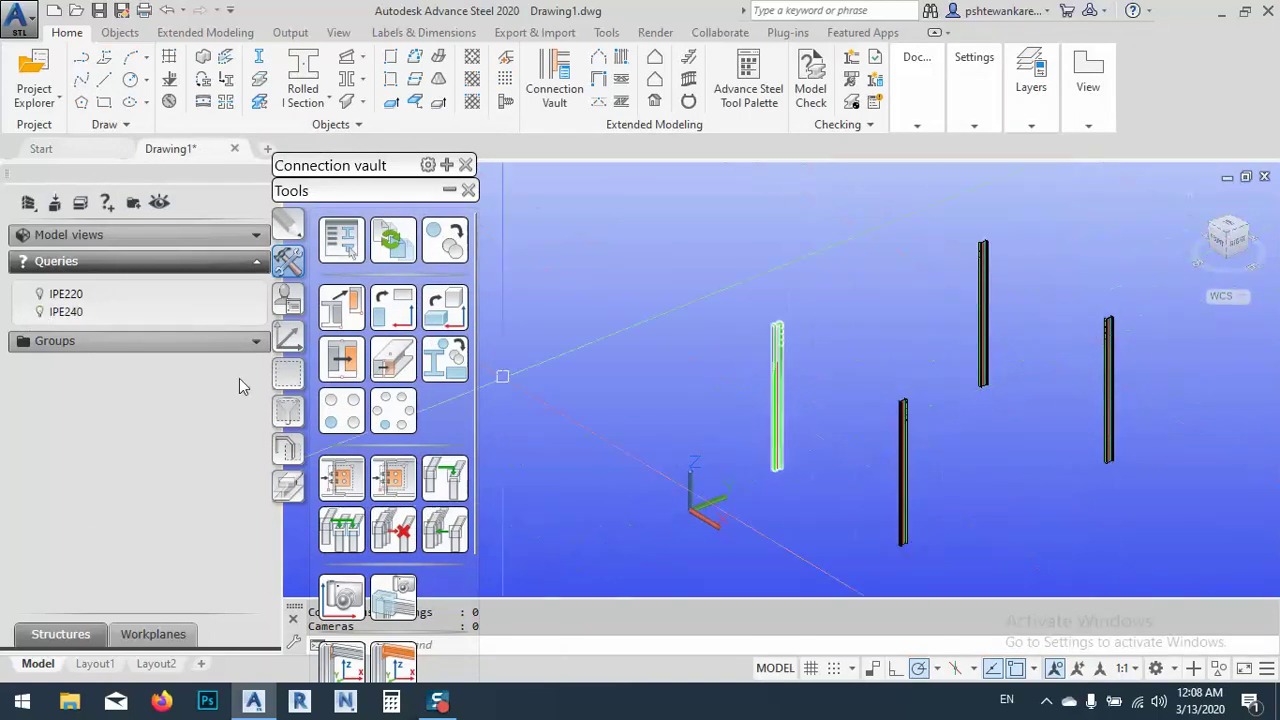
{"action": "left_click", "coordinate": [40, 312]}
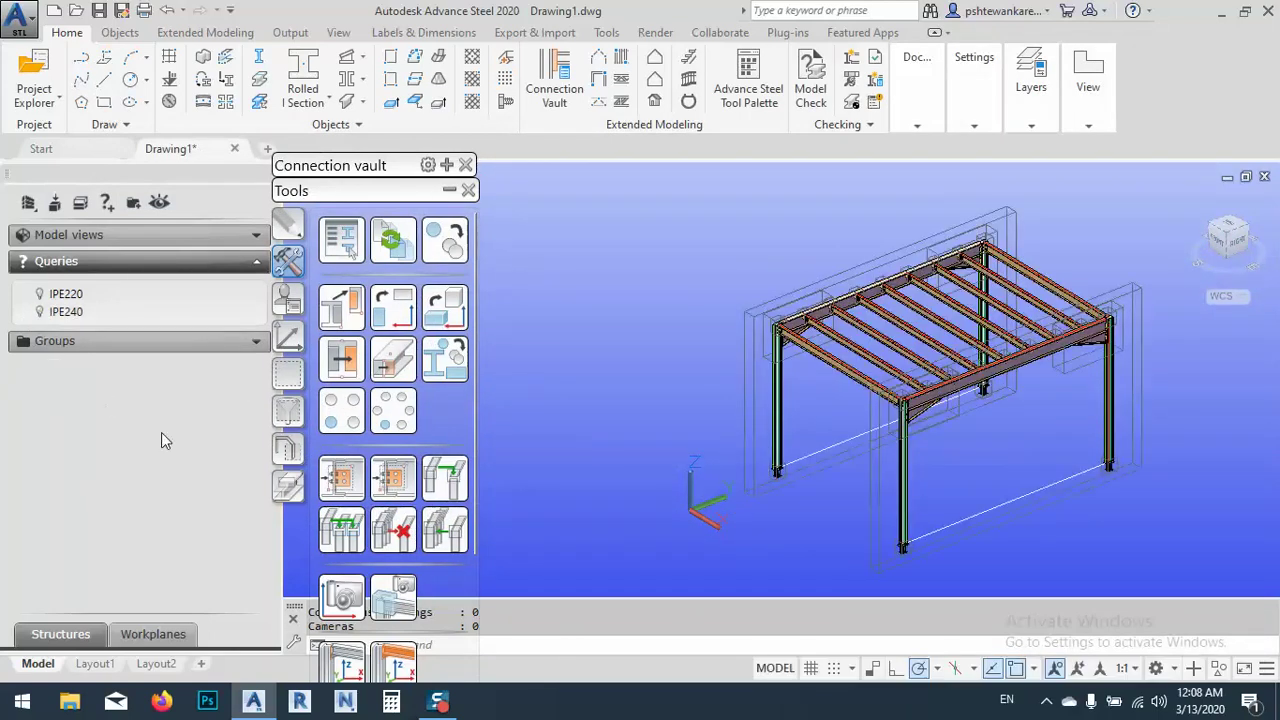
Start a new complete-model query marked in Blue that includes steel beams.
{"action": "left_click", "coordinate": [132, 204]}
{"action": "left_click", "coordinate": [258, 243]}
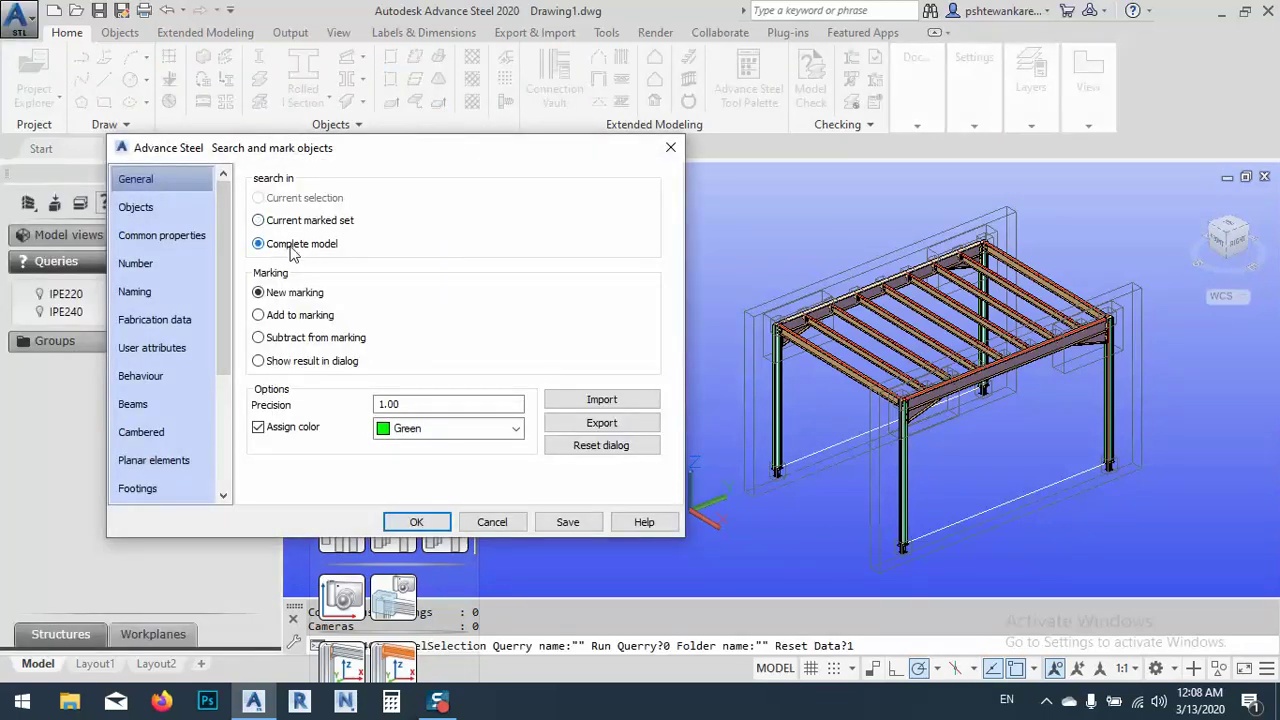
{"action": "left_click", "coordinate": [516, 428]}
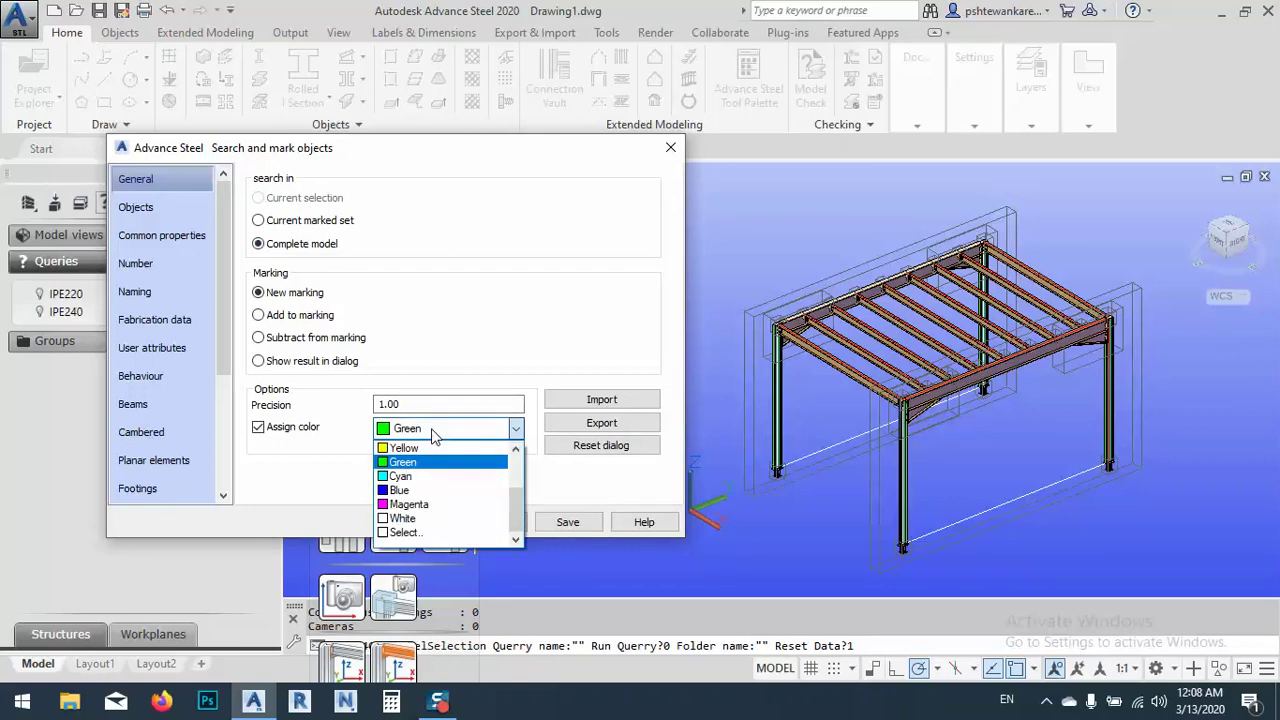
{"action": "left_click", "coordinate": [420, 491]}
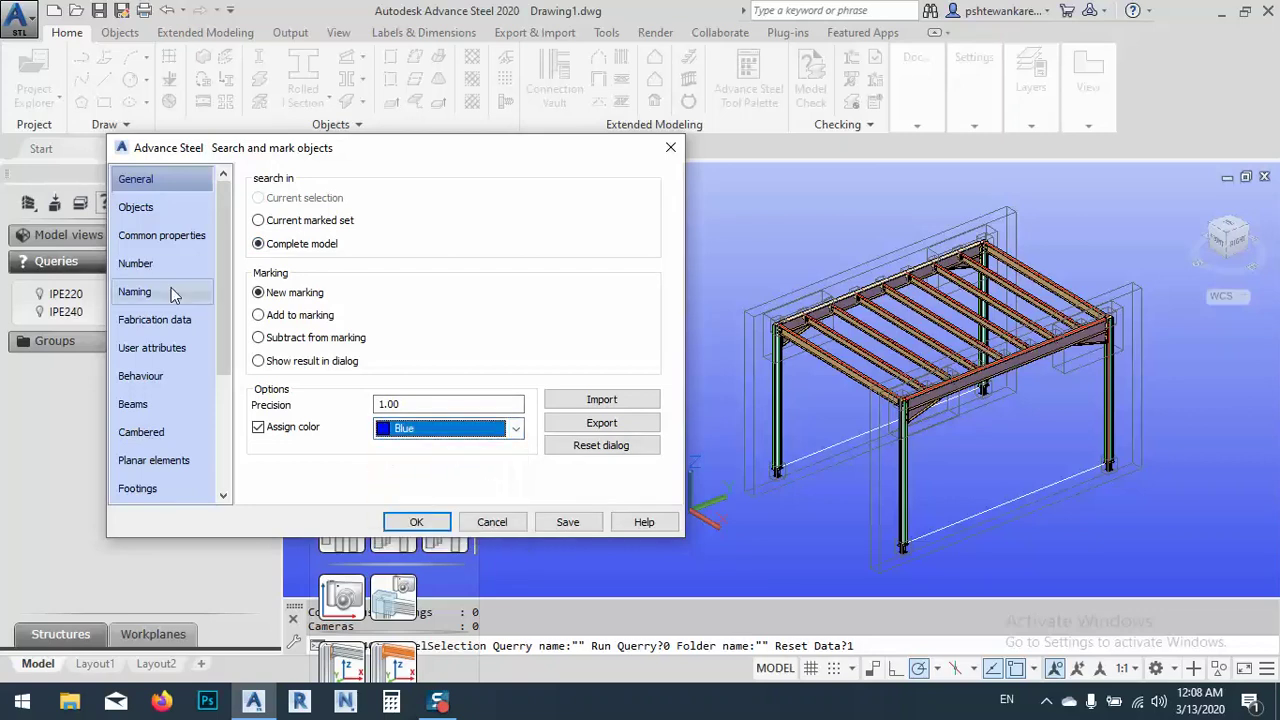
{"action": "left_click", "coordinate": [136, 207]}
{"action": "left_click", "coordinate": [259, 200]}
Filter steel beams for profile IPE270 and save the query as IPE270.
{"action": "left_click", "coordinate": [150, 415]}
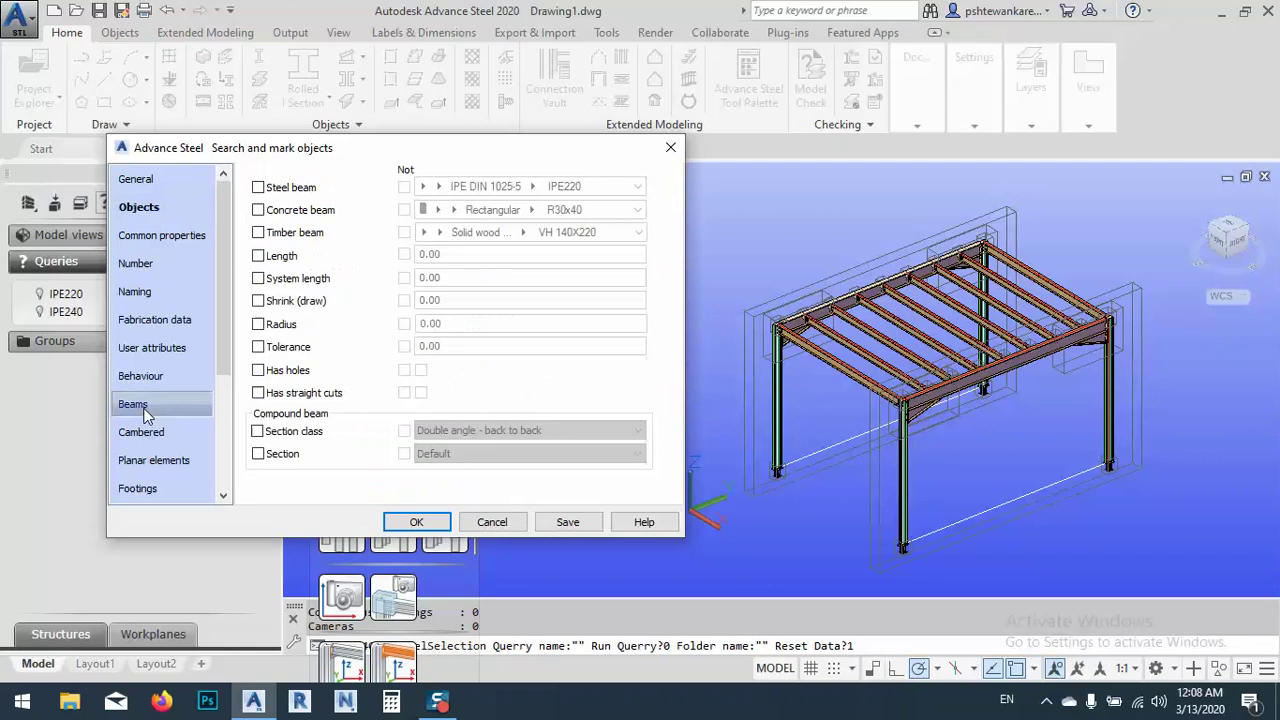
{"action": "left_click", "coordinate": [259, 188]}
{"action": "left_click", "coordinate": [532, 186]}
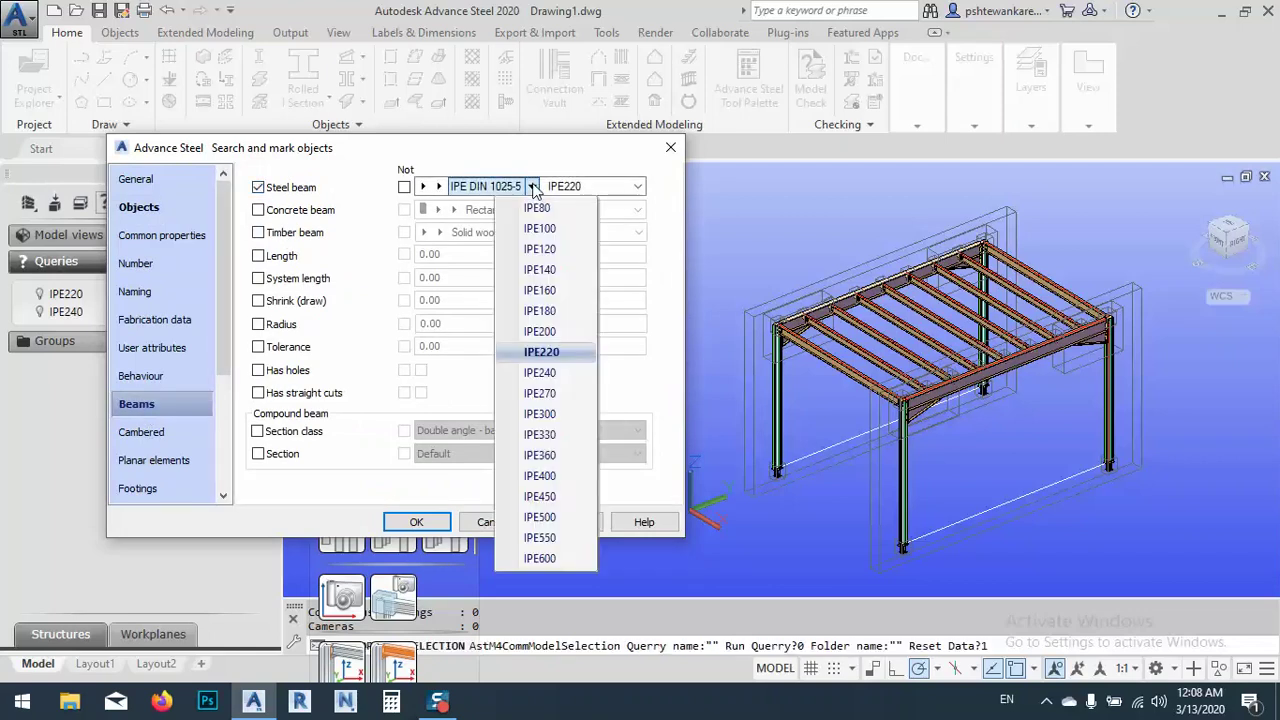
{"action": "left_click", "coordinate": [538, 396]}
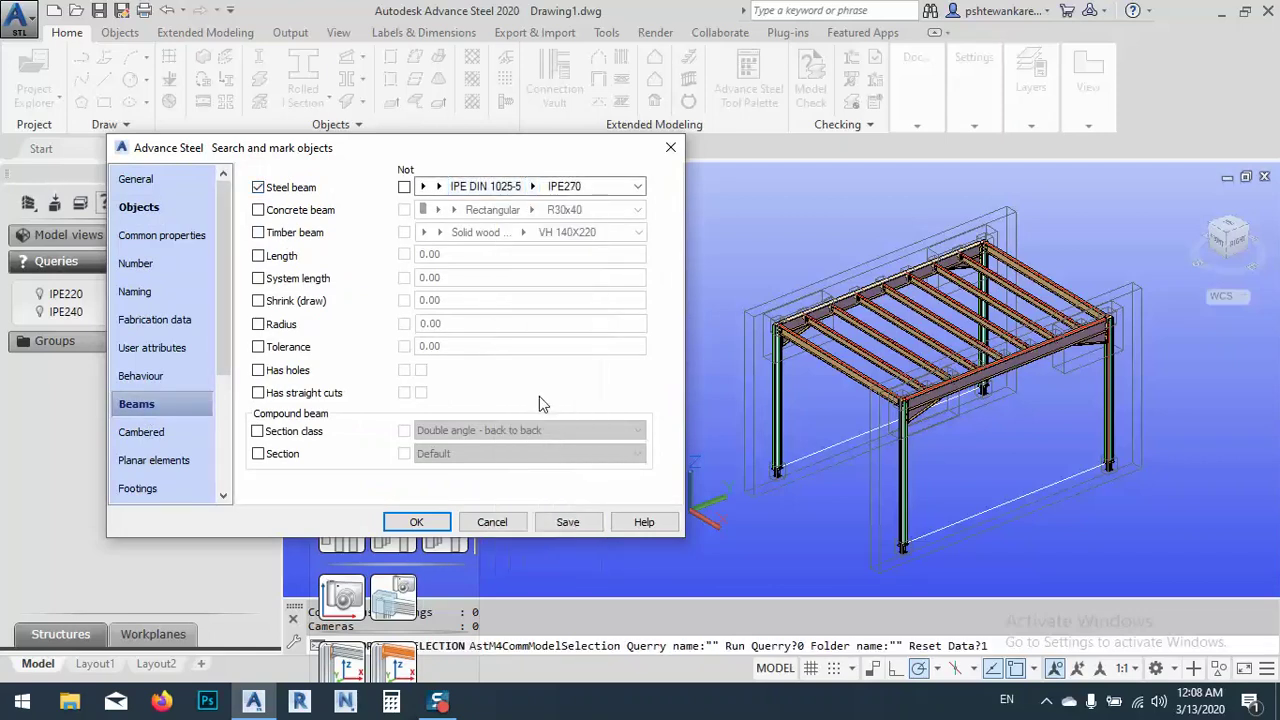
{"action": "left_click", "coordinate": [560, 524]}
{"action": "type", "text": "IP"}
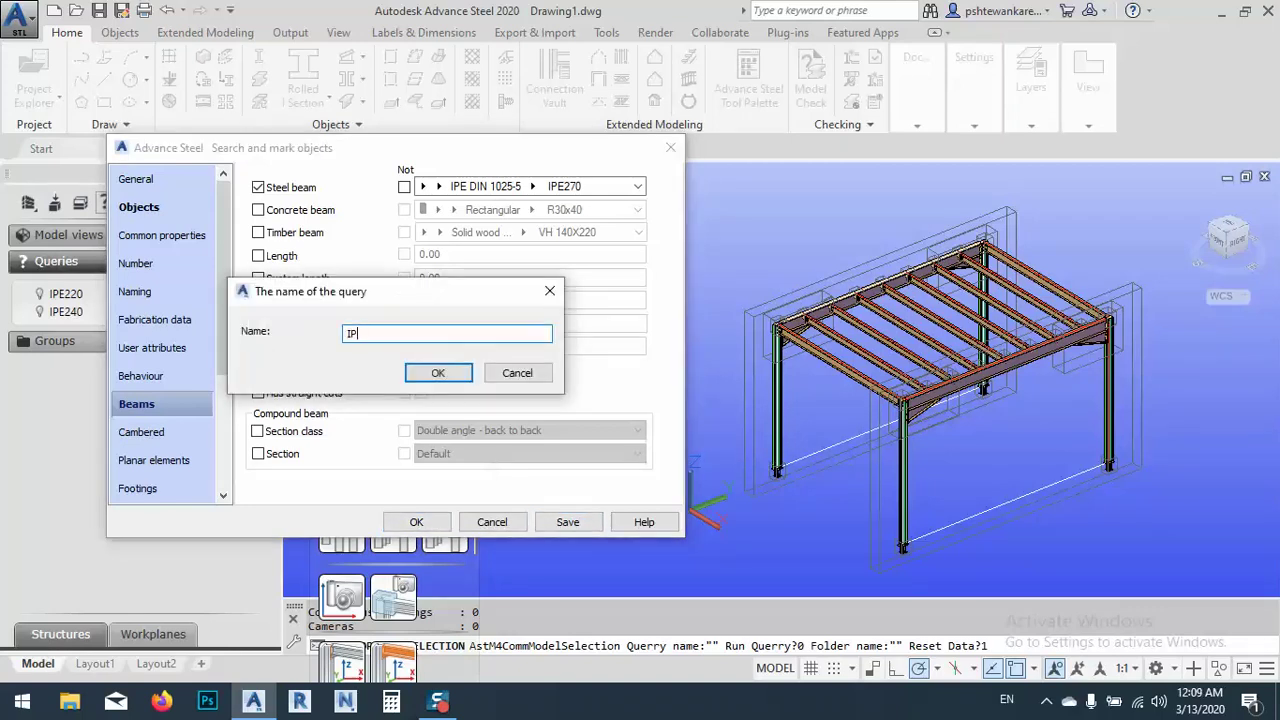
{"action": "type", "text": "E270"}
{"action": "left_click", "coordinate": [438, 375]}
{"action": "left_click", "coordinate": [427, 527]}
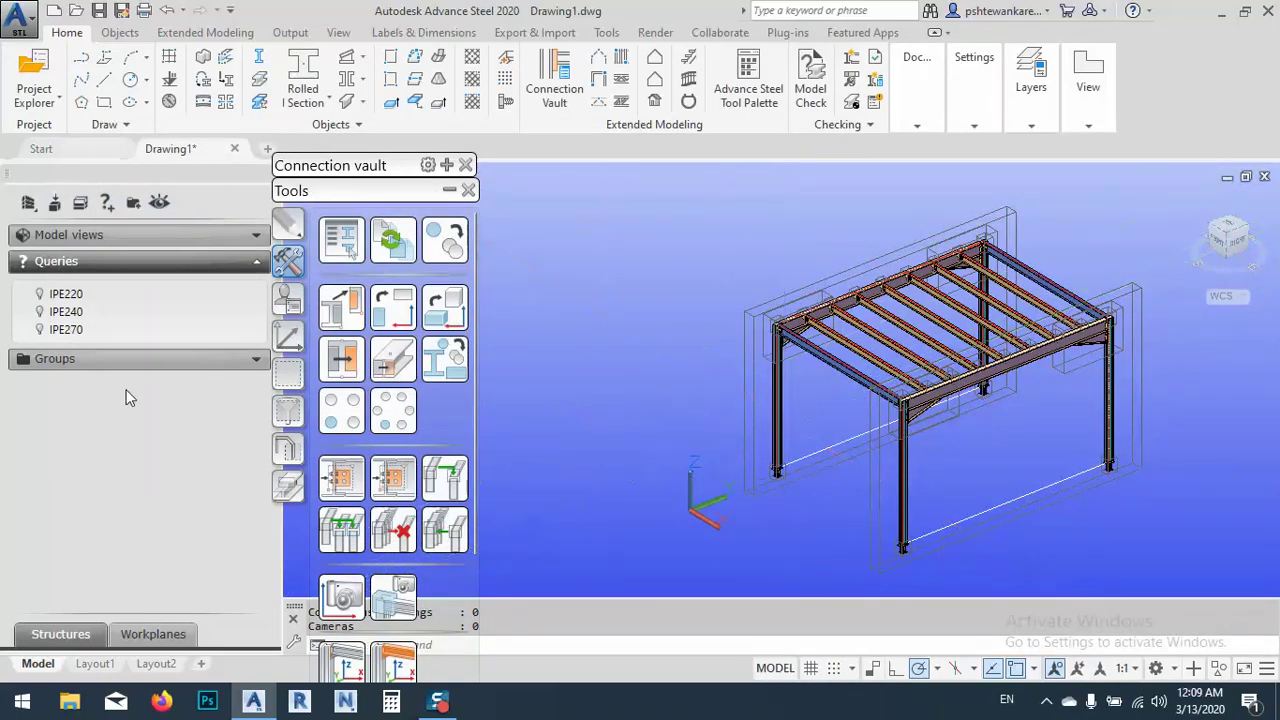
Start a new complete-model query marked in Magenta that includes steel beams.
{"action": "left_click", "coordinate": [106, 208]}
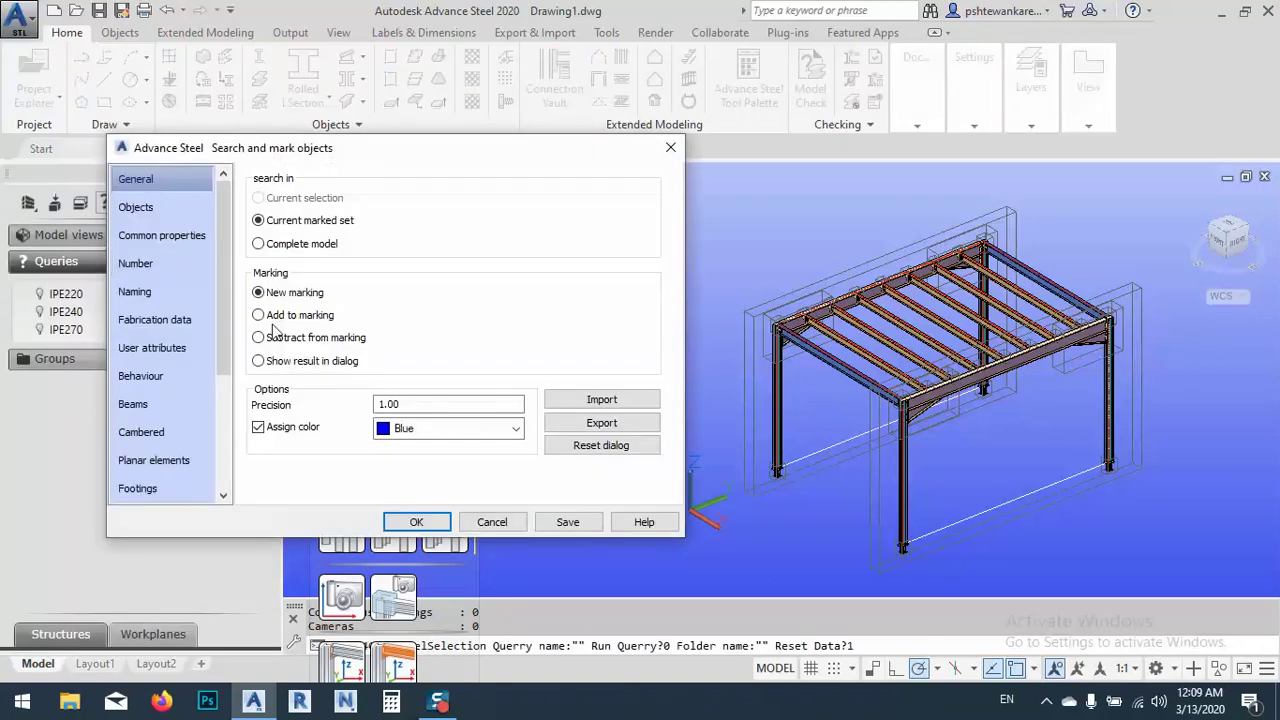
{"action": "left_click", "coordinate": [460, 428]}
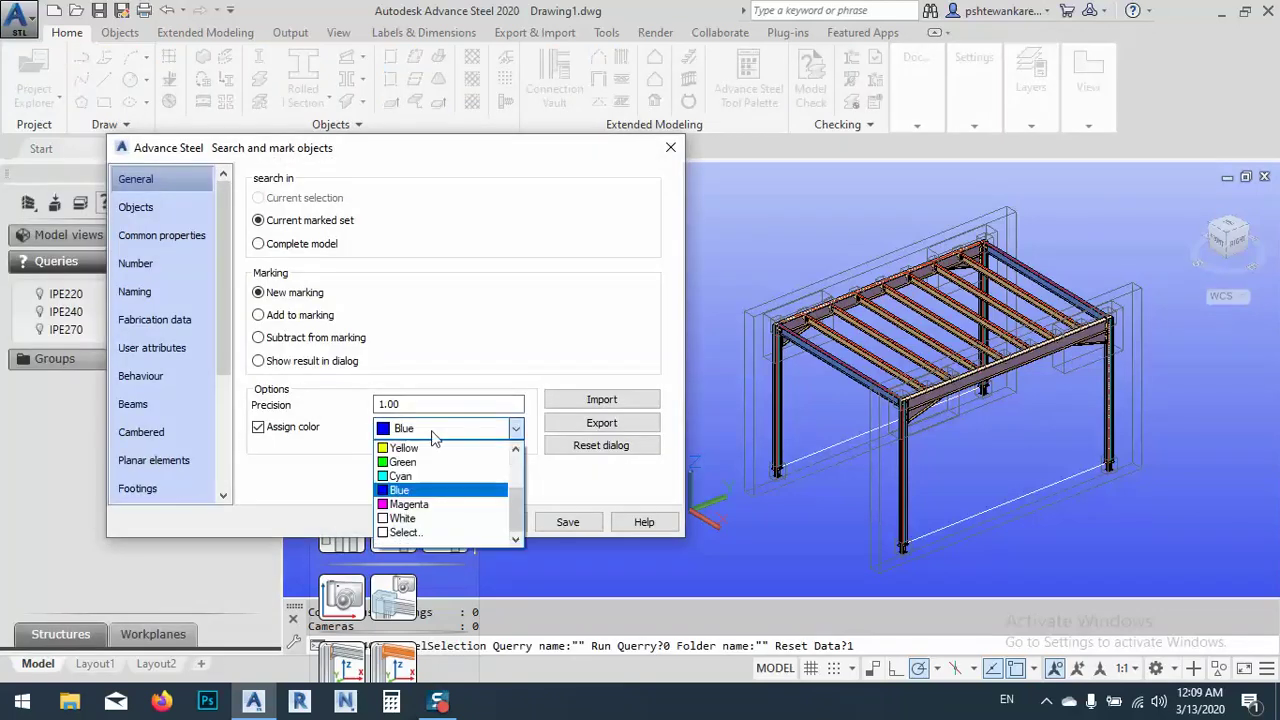
{"action": "left_click", "coordinate": [427, 505]}
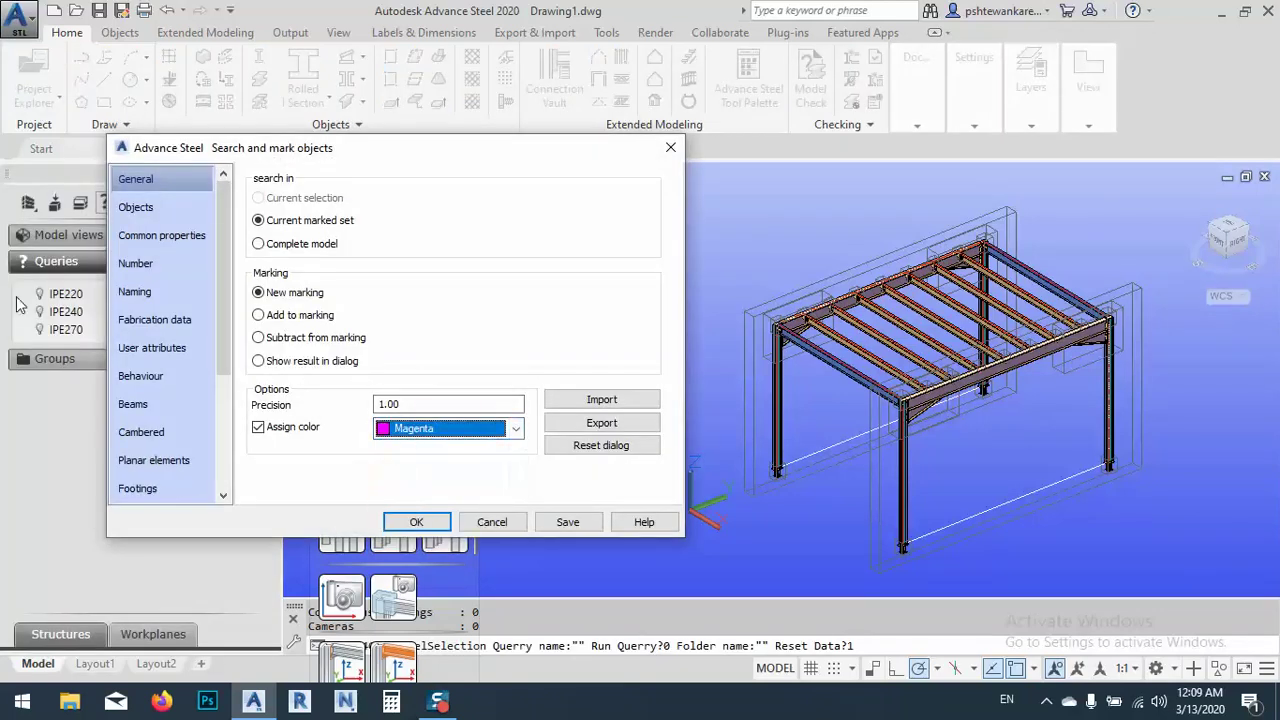
{"action": "left_click", "coordinate": [274, 244]}
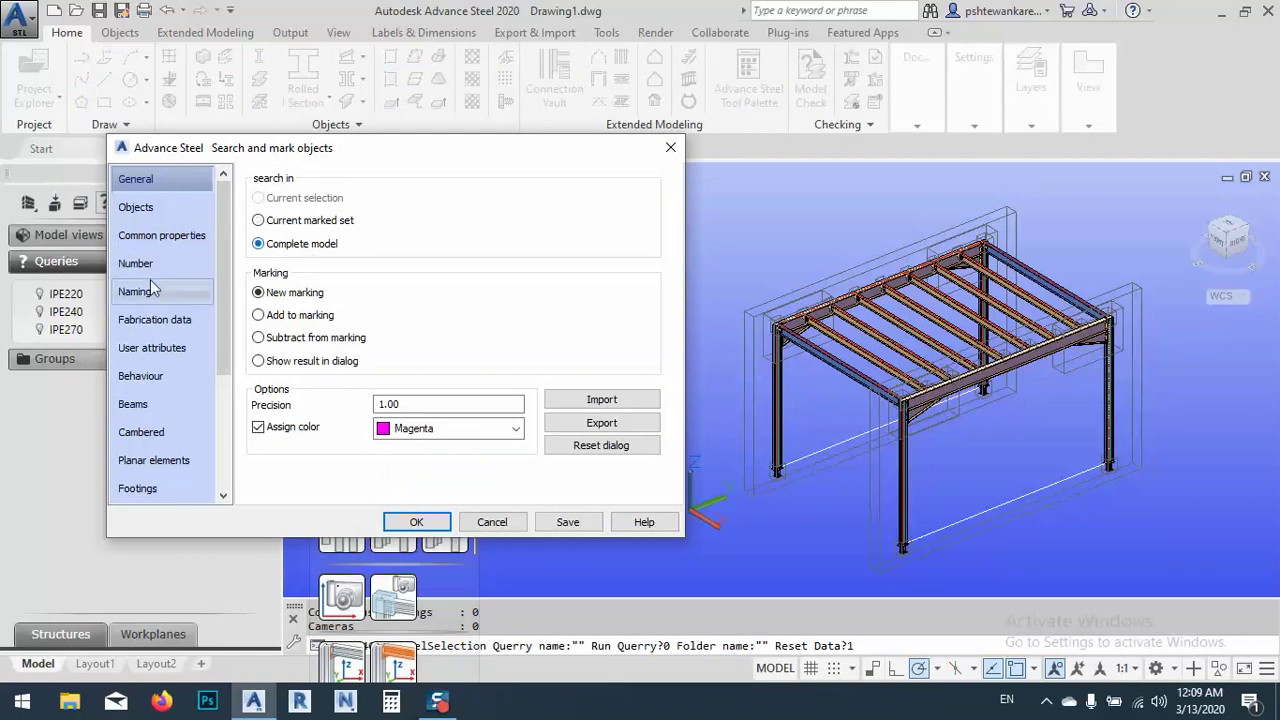
{"action": "left_click", "coordinate": [150, 207]}
{"action": "left_click", "coordinate": [258, 199]}
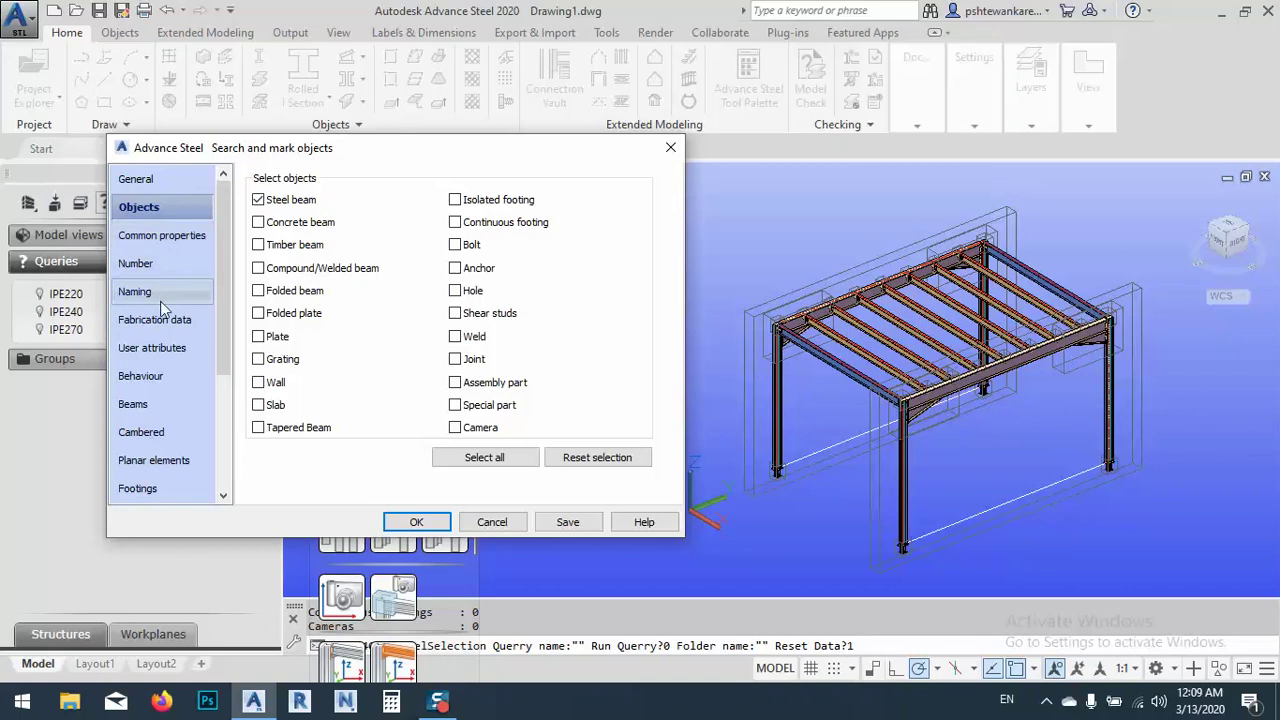
Filter steel beams for profile IPE400 and save the query as IPE400.
{"action": "left_click", "coordinate": [151, 407]}
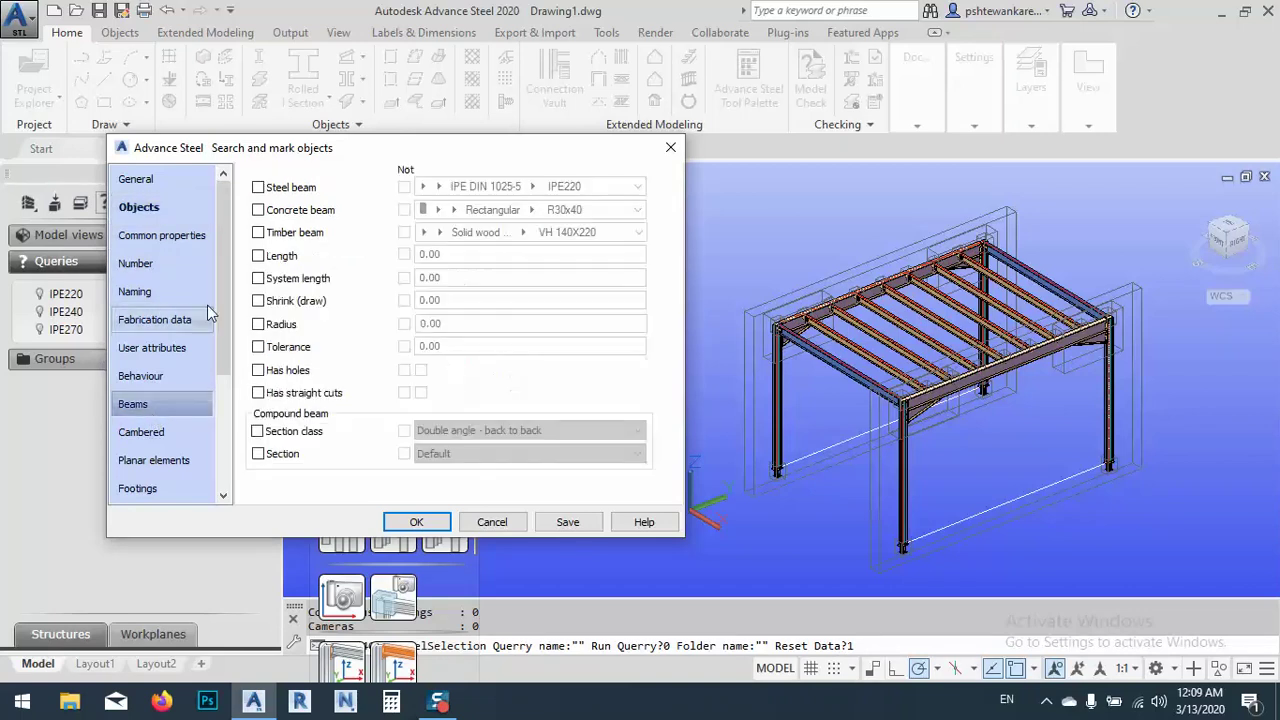
{"action": "left_click", "coordinate": [532, 186]}
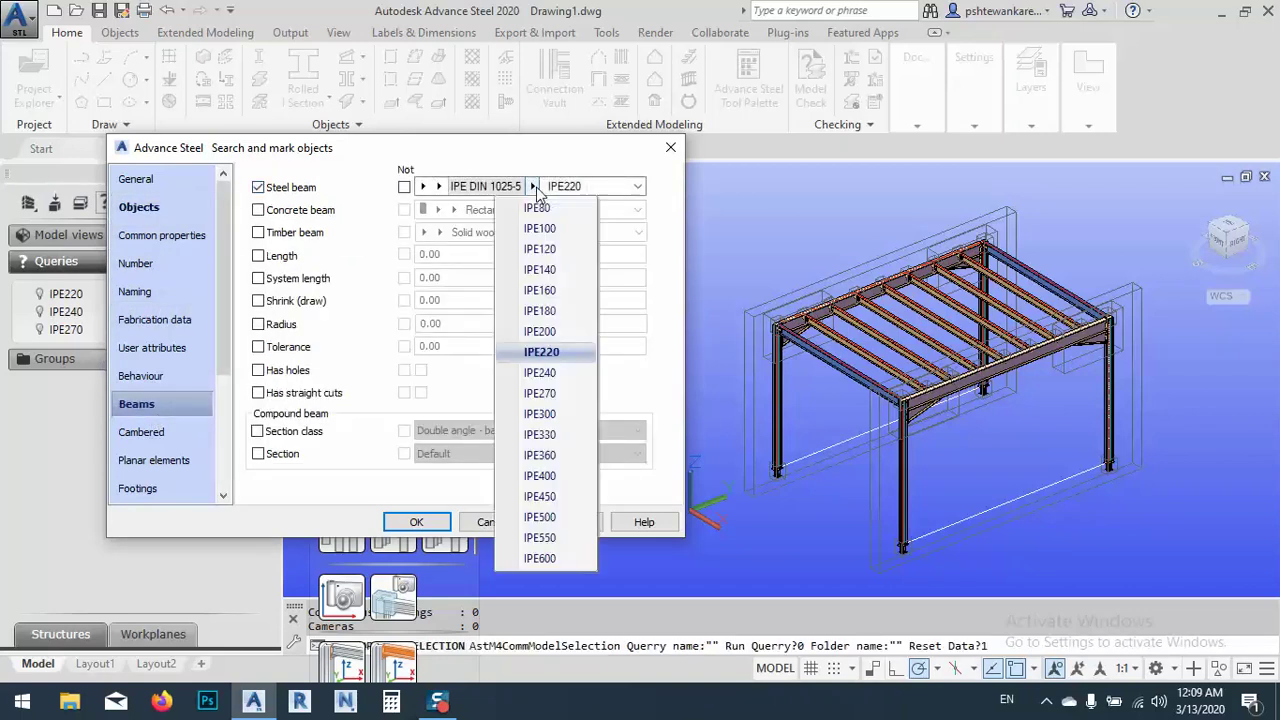
{"action": "left_click", "coordinate": [551, 475]}
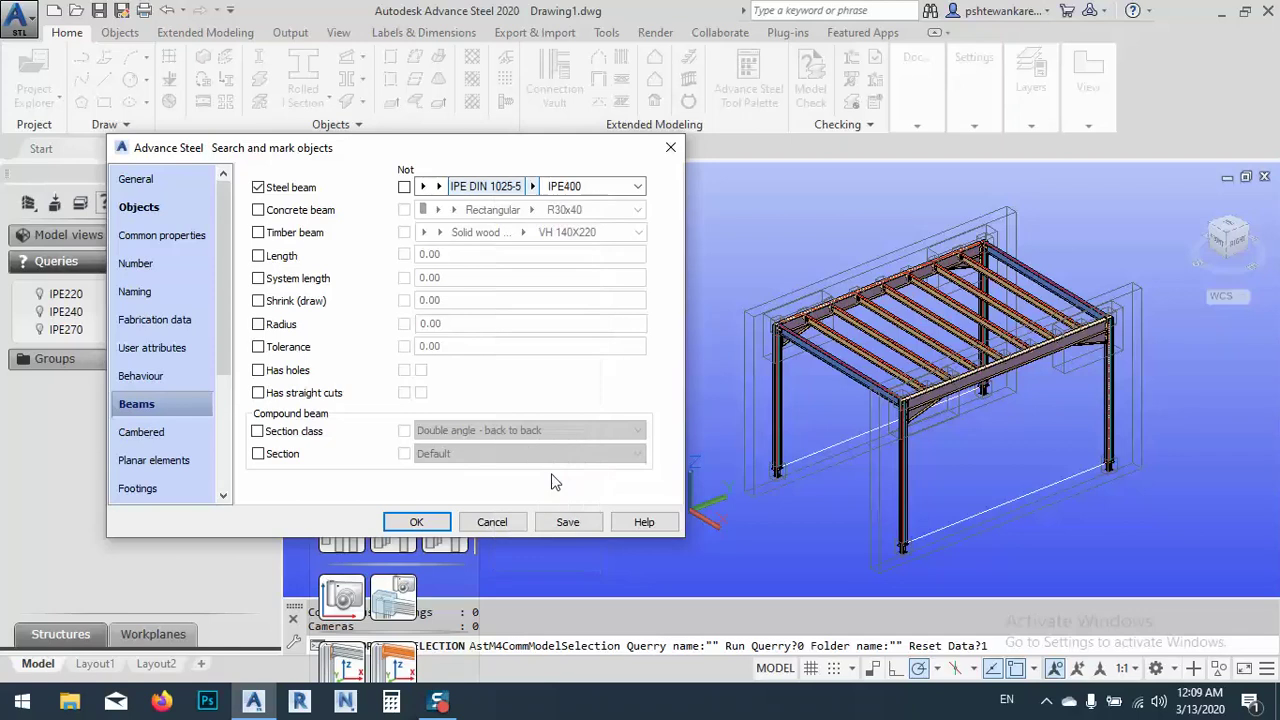
{"action": "left_click", "coordinate": [540, 521]}
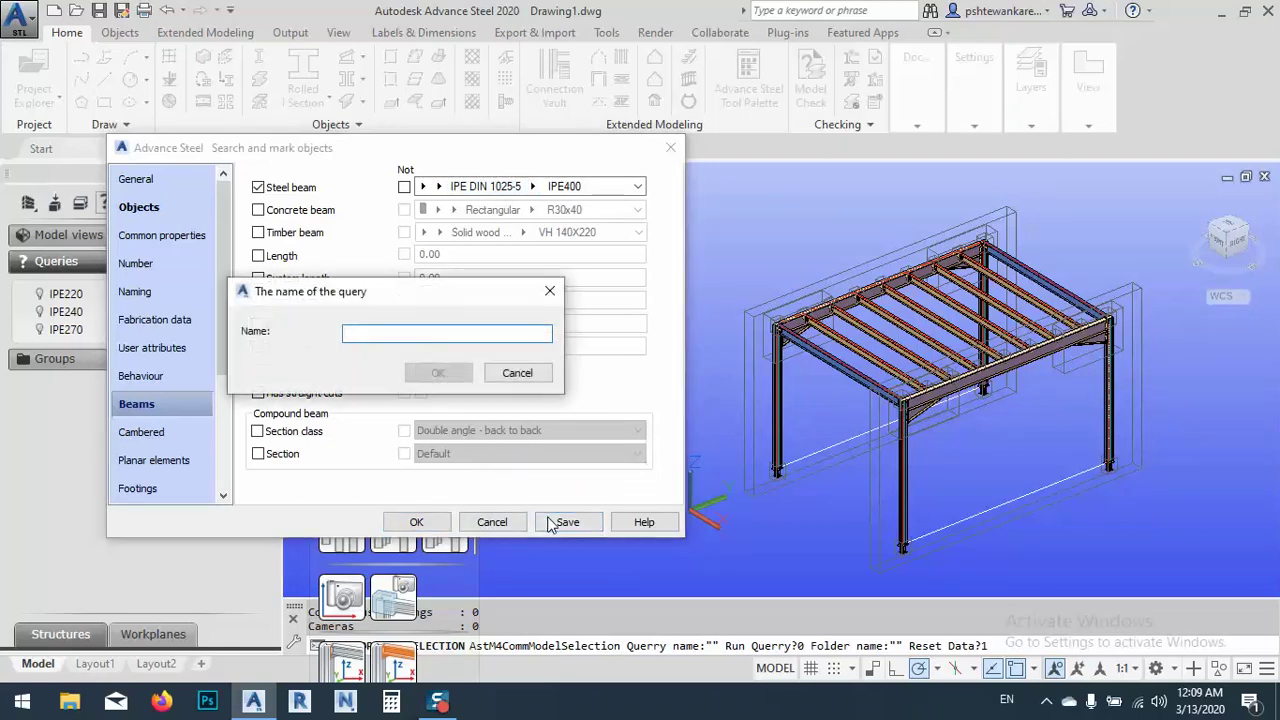
{"action": "type", "text": "IPE400"}
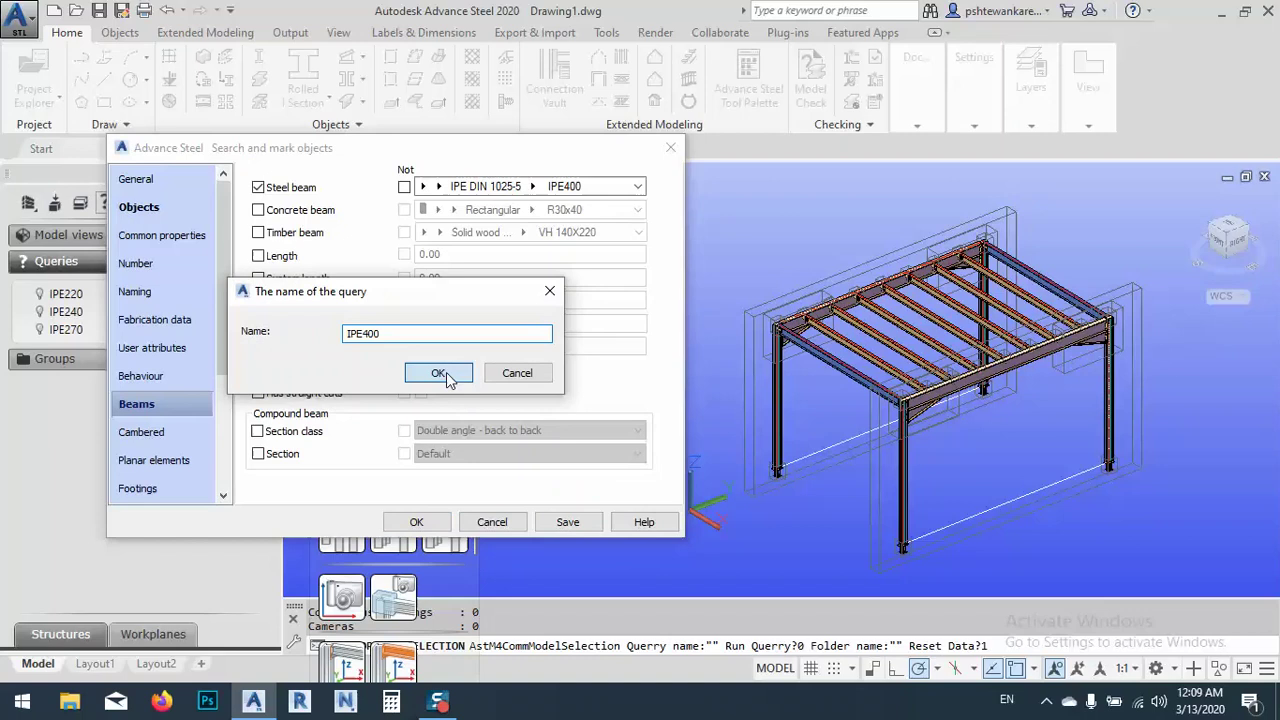
{"action": "left_click", "coordinate": [438, 373]}
{"action": "left_click", "coordinate": [416, 522]}
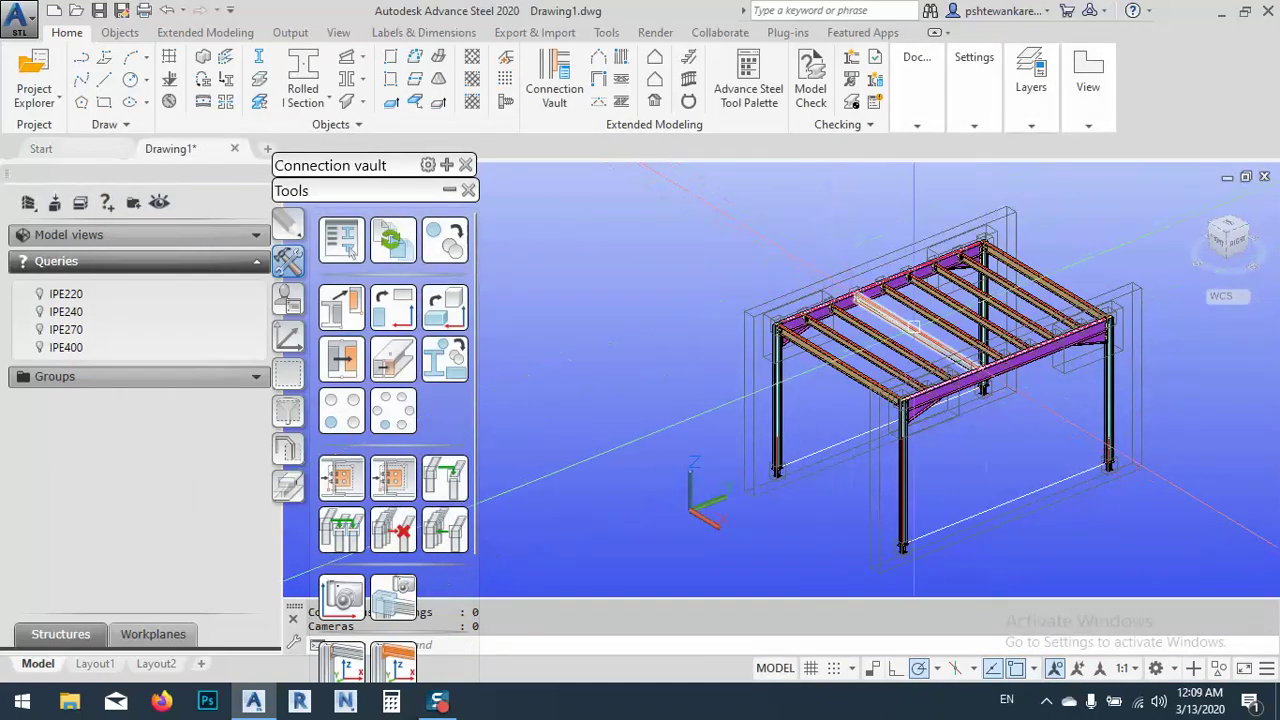
{"action": "scroll", "coordinate": [912, 327], "scroll_direction": "up", "scroll_amount": 3}
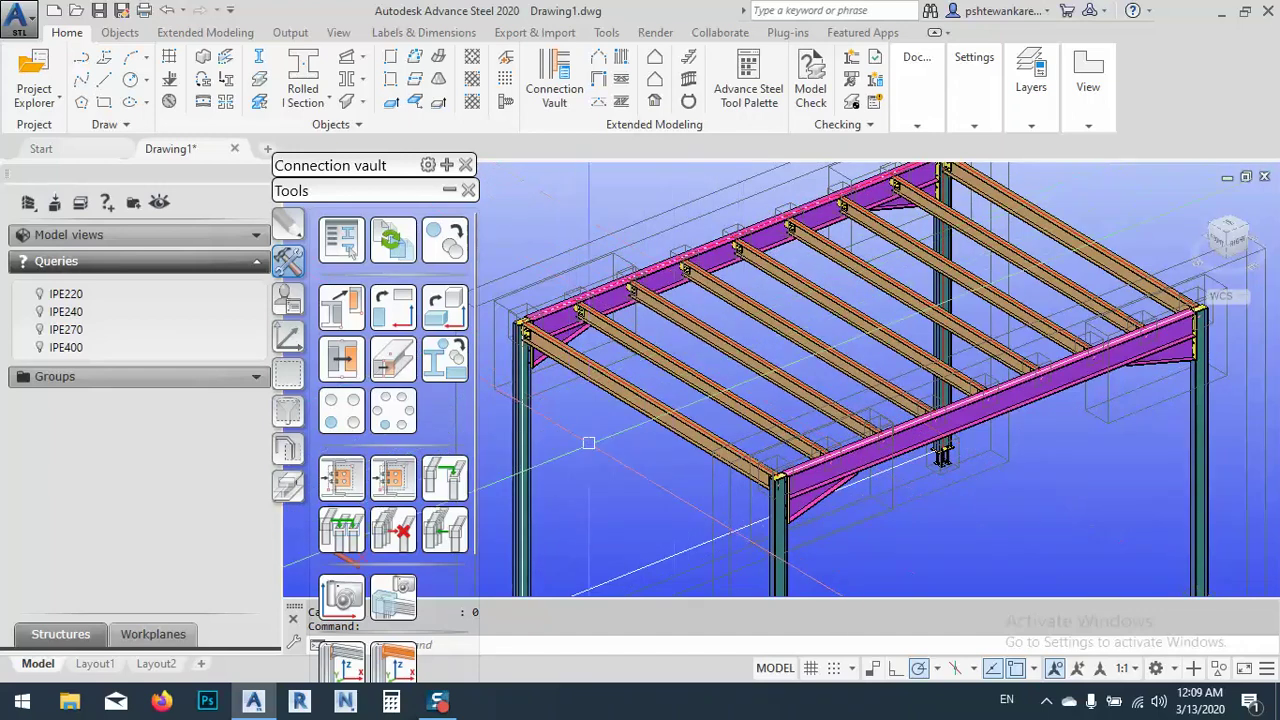
{"action": "middle_click_drag", "start_coordinate": [588, 442], "coordinate": [610, 424]}
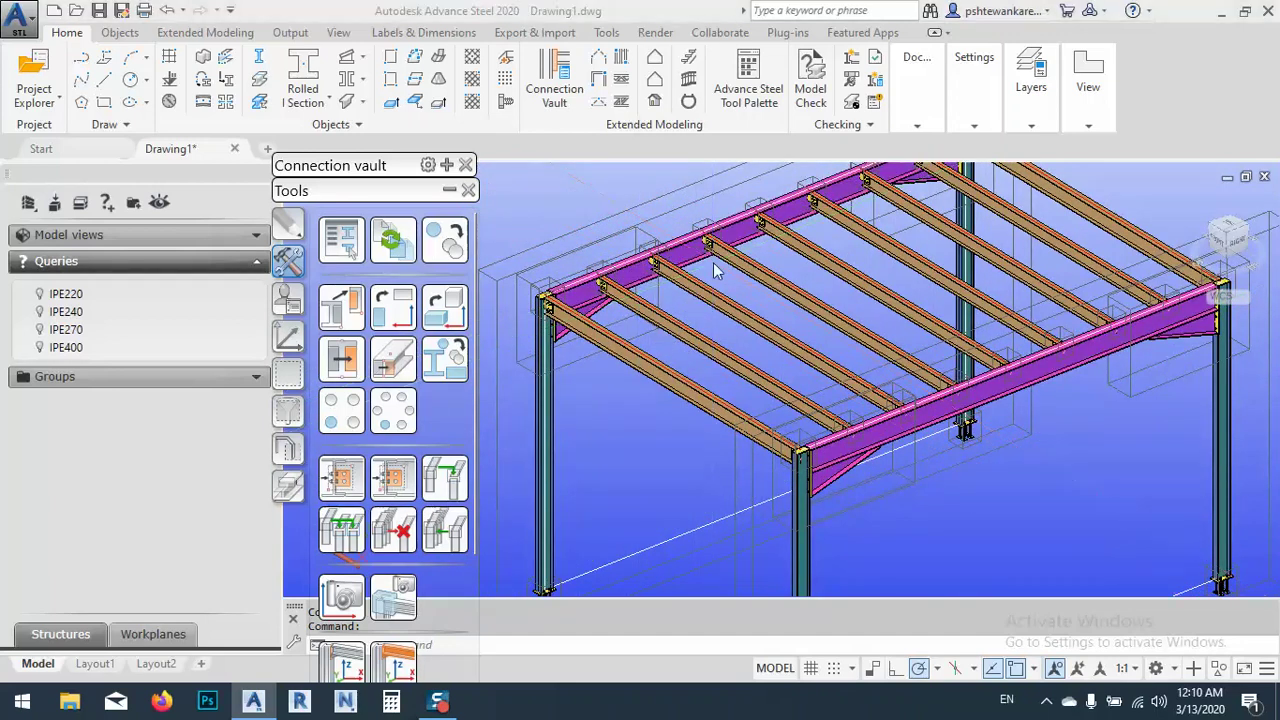
{"action": "scroll", "coordinate": [713, 262], "scroll_direction": "down", "scroll_amount": 2}
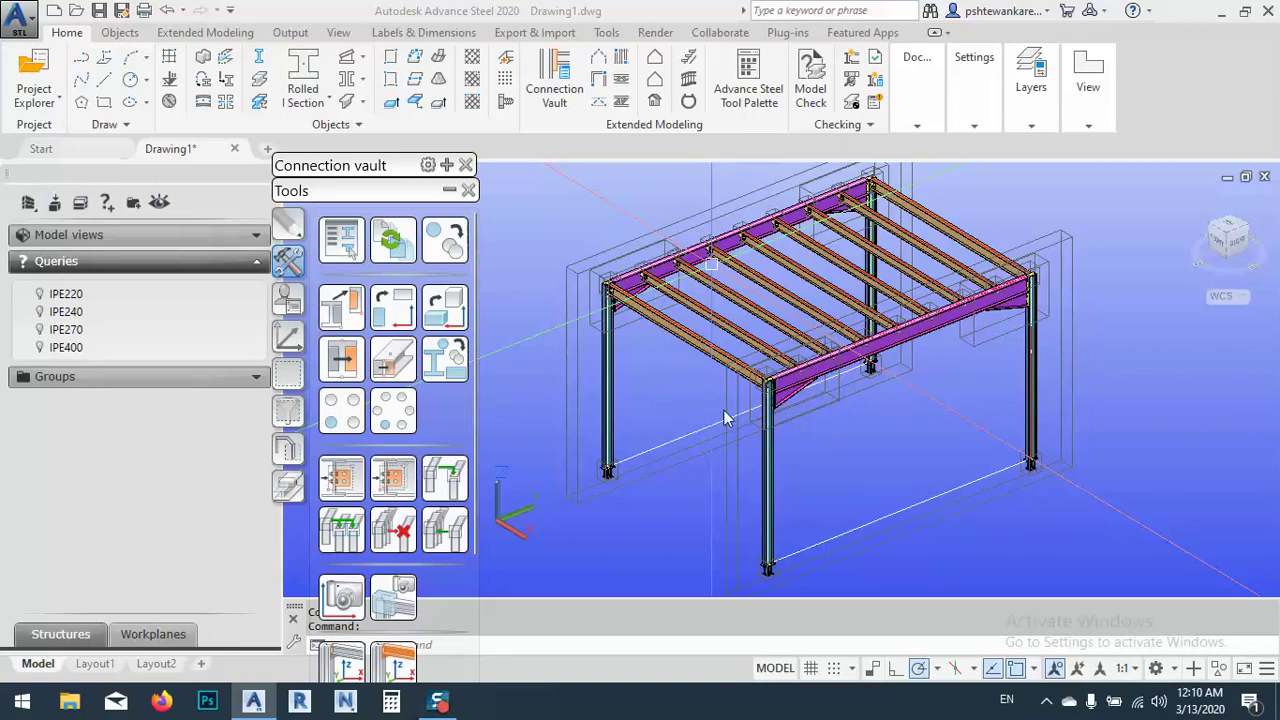
{"action": "left_click", "coordinate": [794, 490]}
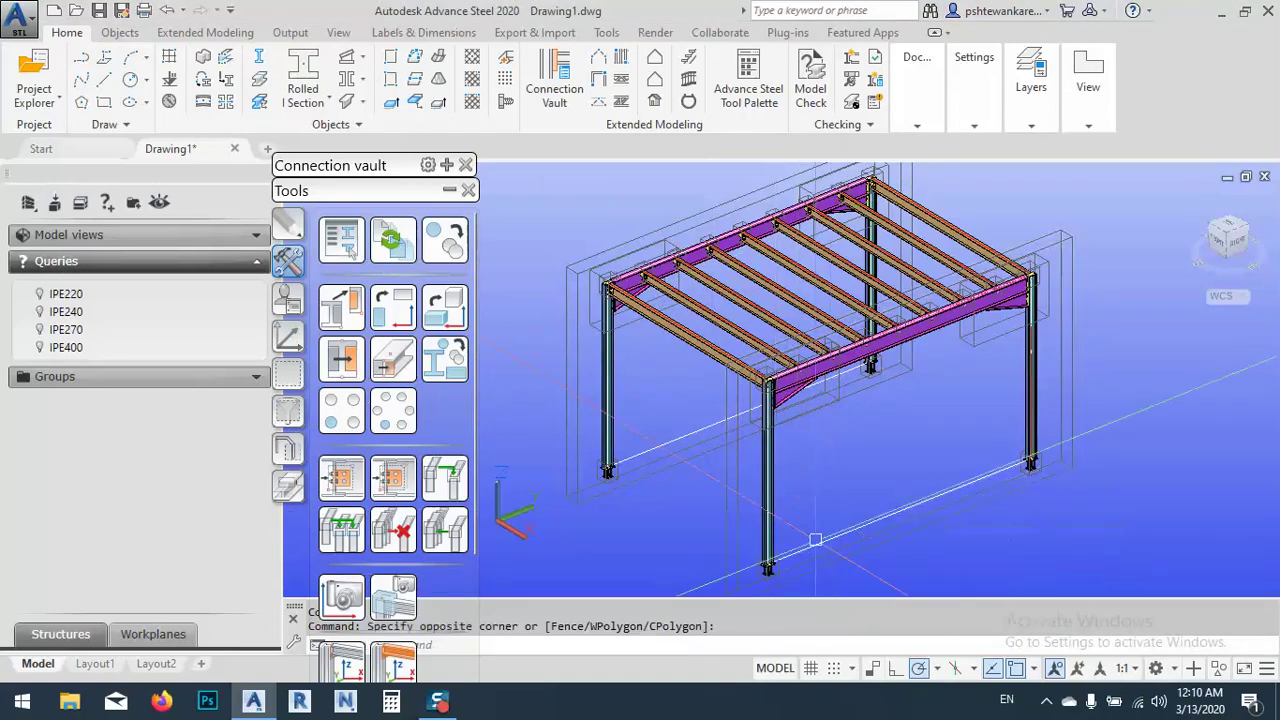
{"action": "scroll", "coordinate": [790, 587], "scroll_direction": "up", "scroll_amount": 8}
{"action": "left_click", "coordinate": [620, 365]}
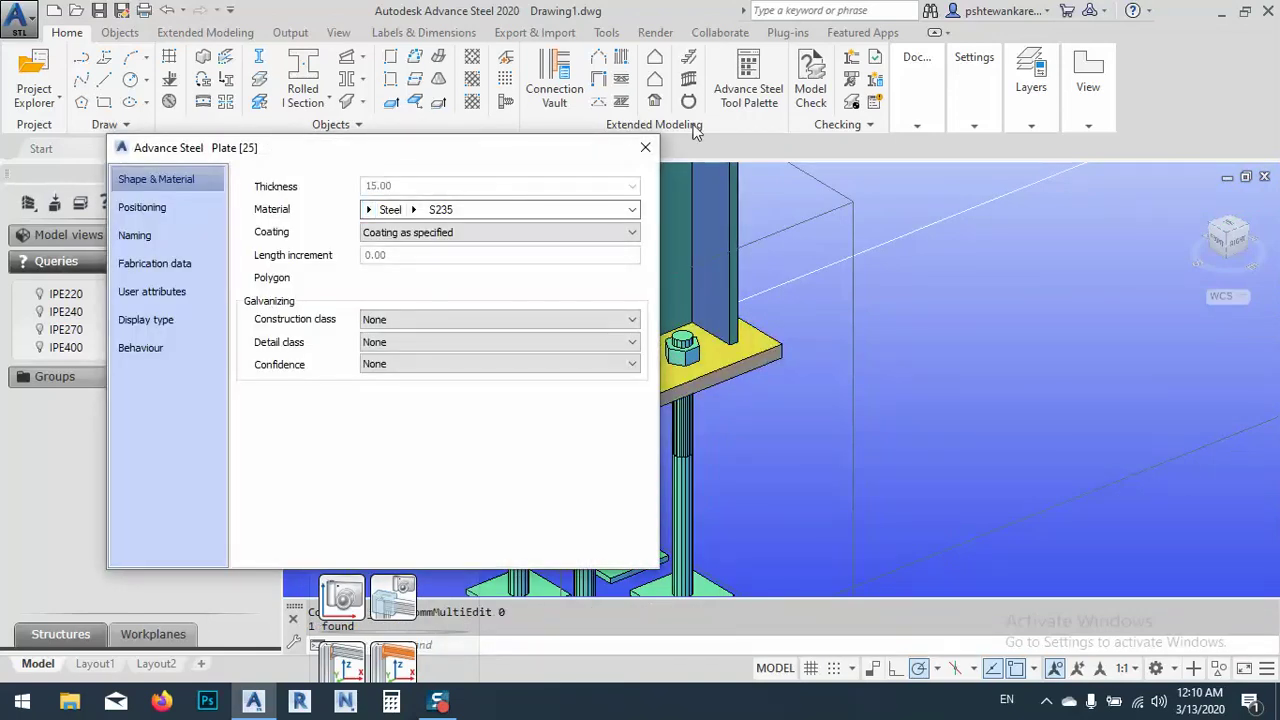
{"action": "left_click", "coordinate": [645, 147]}
{"action": "scroll", "coordinate": [820, 440], "scroll_direction": "down", "scroll_amount": 5}
{"action": "middle_click_drag", "start_coordinate": [827, 449], "coordinate": [765, 426]}
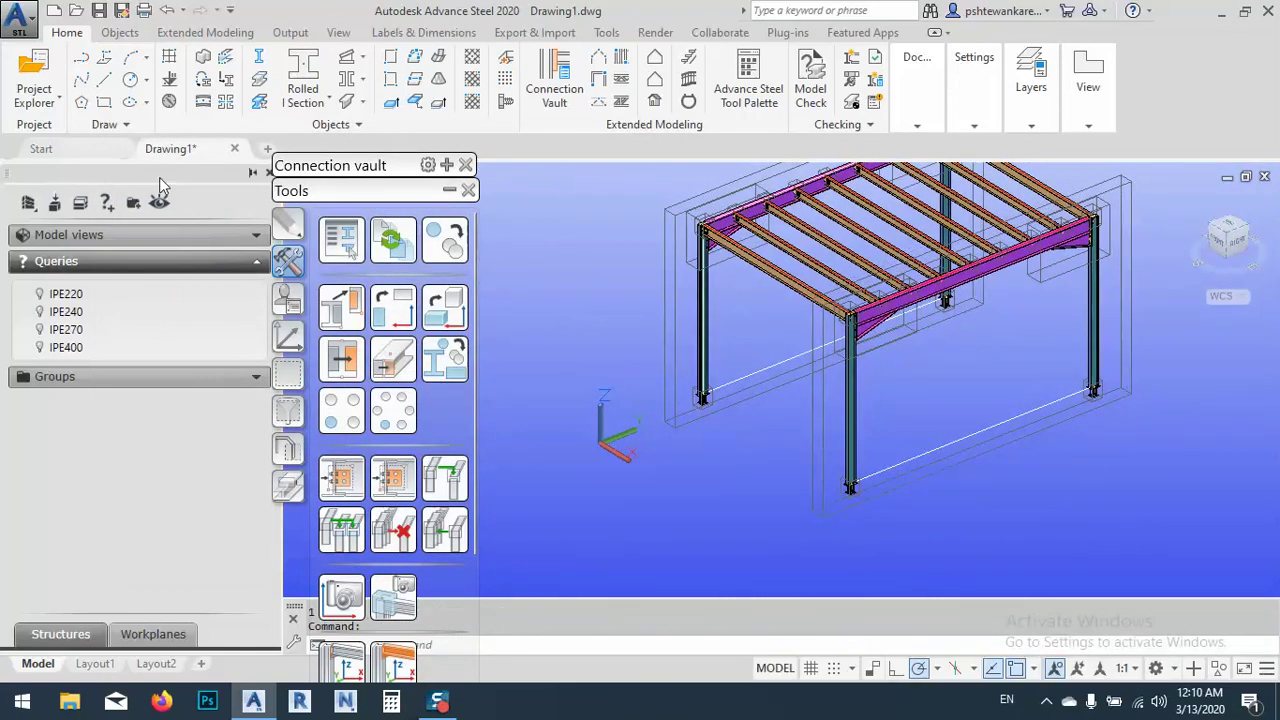
Start a new query marked in orange Colour 30 from the full colour picker.
{"action": "left_click", "coordinate": [108, 204]}
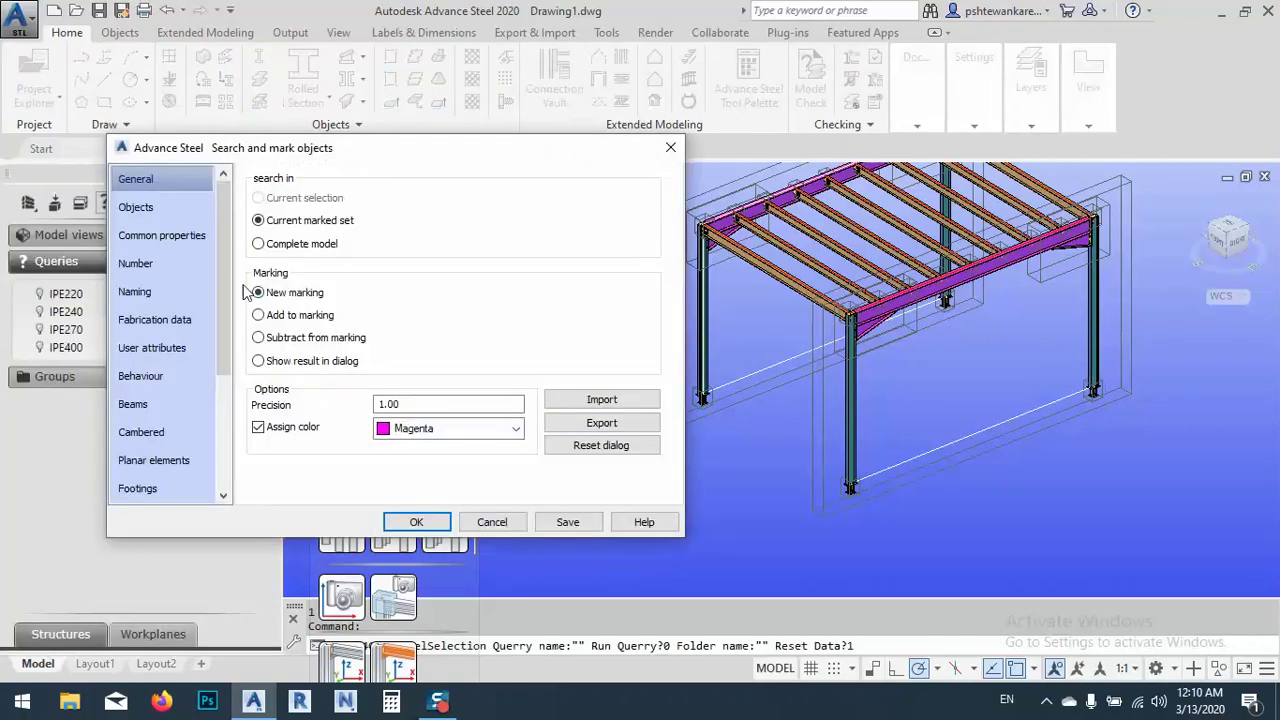
{"action": "left_click", "coordinate": [447, 428]}
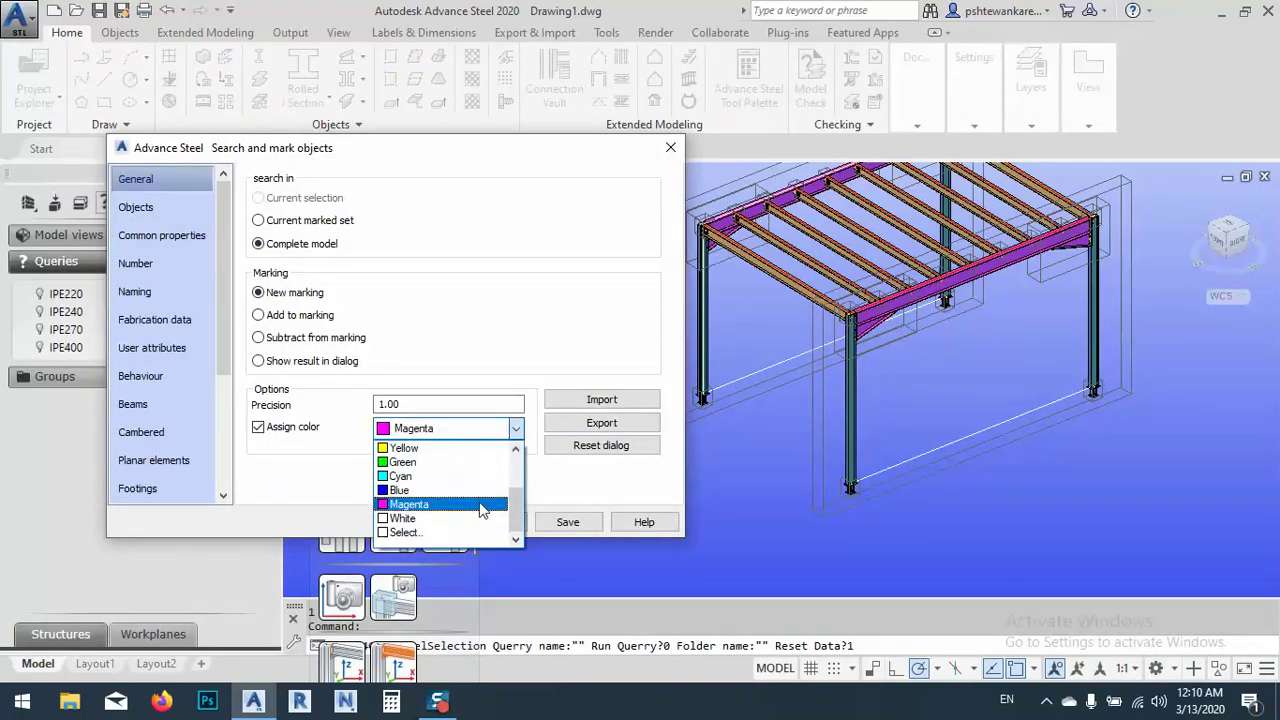
{"action": "scroll", "coordinate": [508, 518], "scroll_direction": "up", "scroll_amount": 2}
{"action": "scroll", "coordinate": [510, 523], "scroll_direction": "down", "scroll_amount": 2}
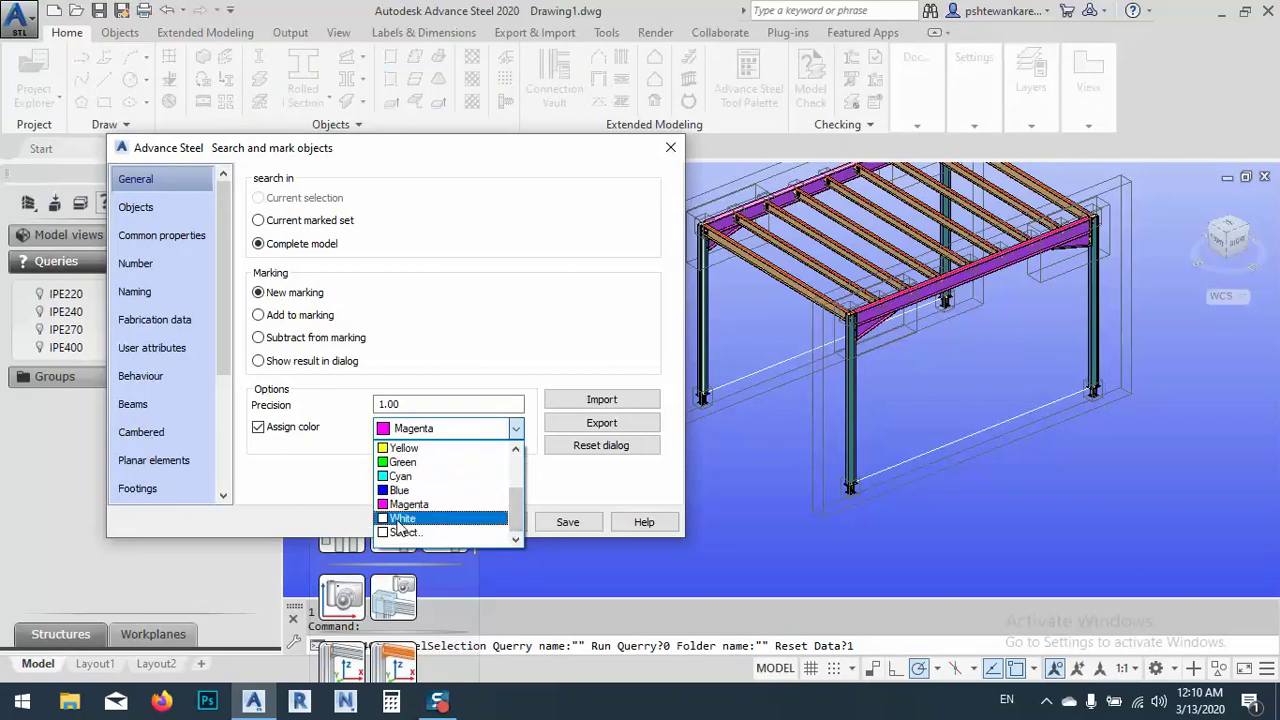
{"action": "left_click", "coordinate": [403, 532]}
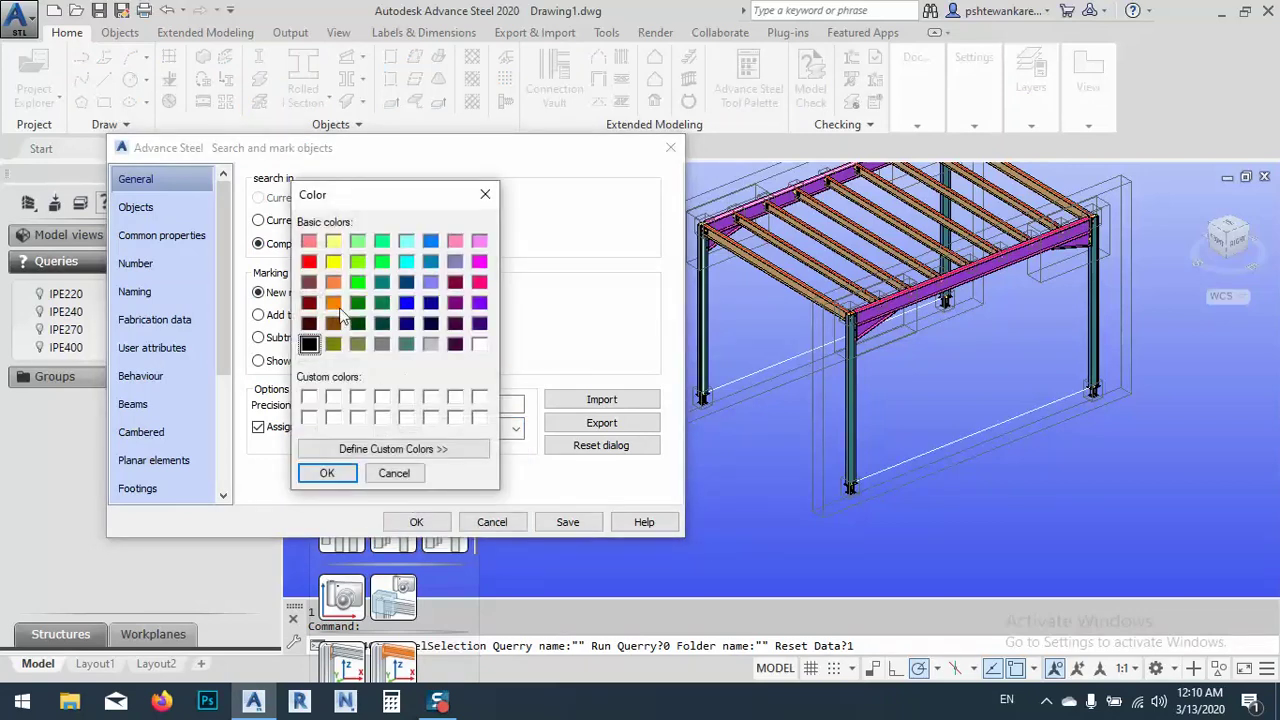
{"action": "left_click", "coordinate": [330, 475]}
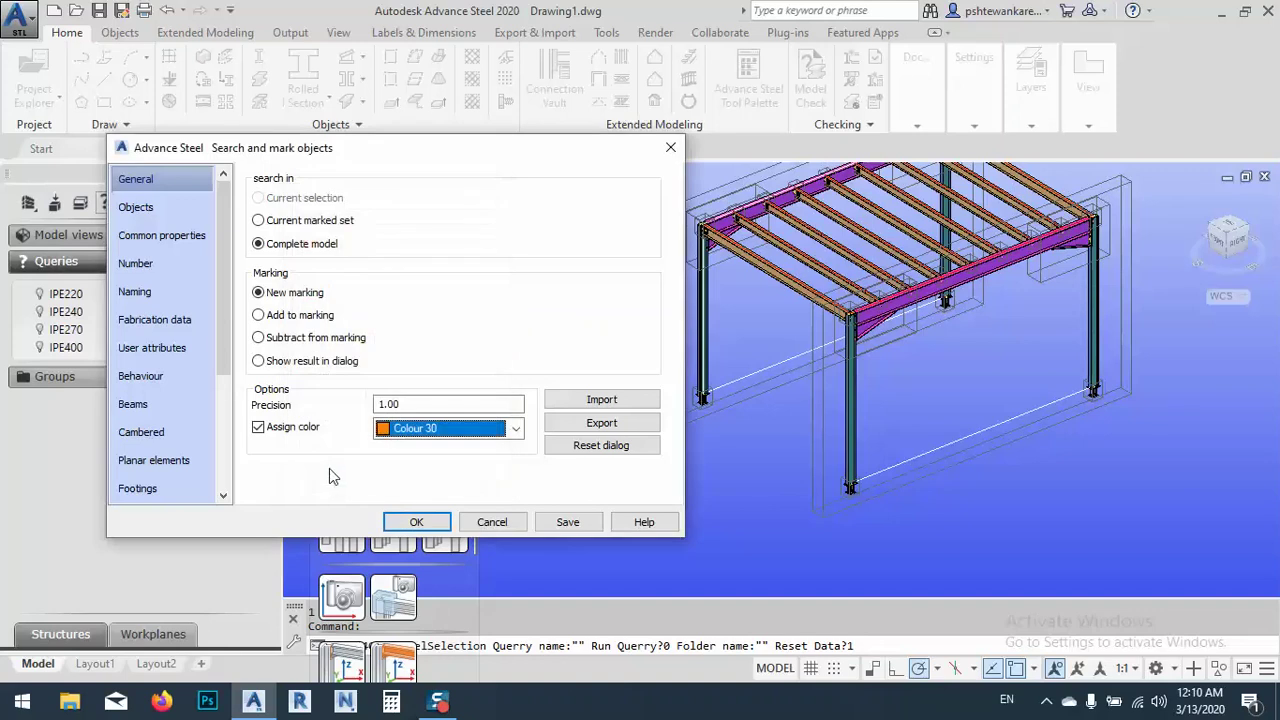
Under Planar elements, filter plates by a thickness of 15 mm.
{"action": "left_click", "coordinate": [140, 210]}
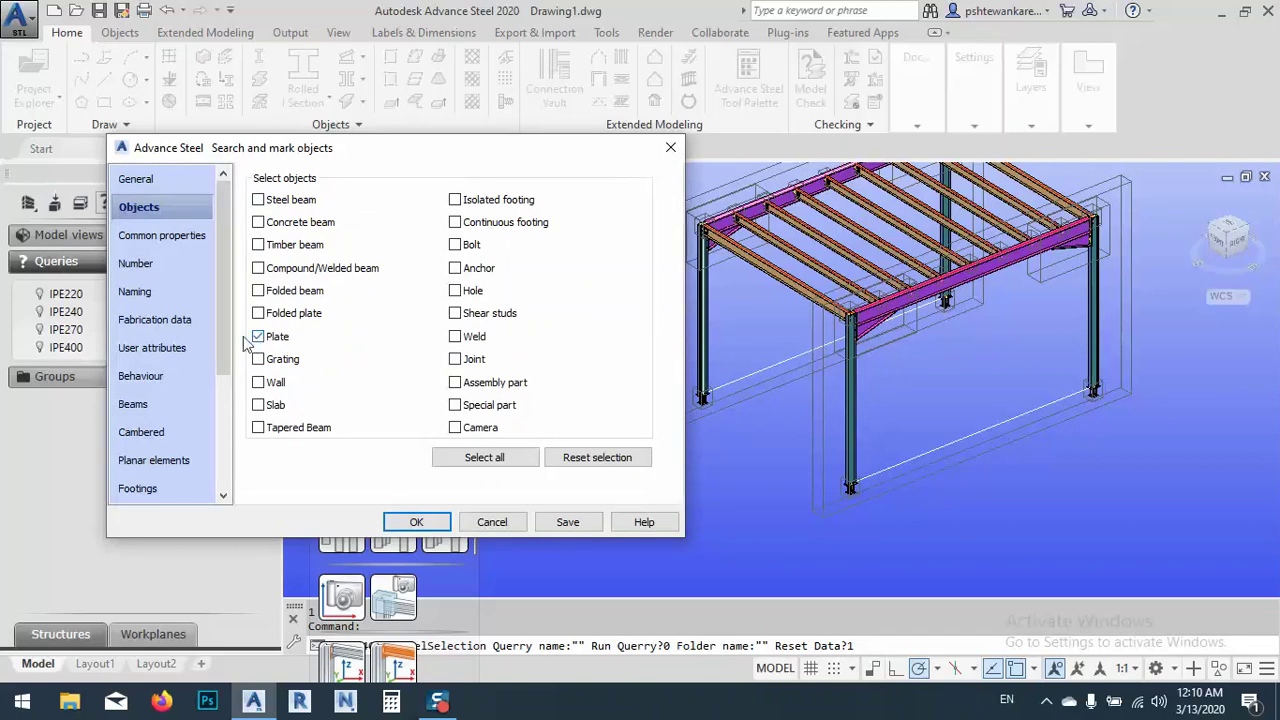
{"action": "left_click_drag", "start_coordinate": [230, 337], "coordinate": [229, 384]}
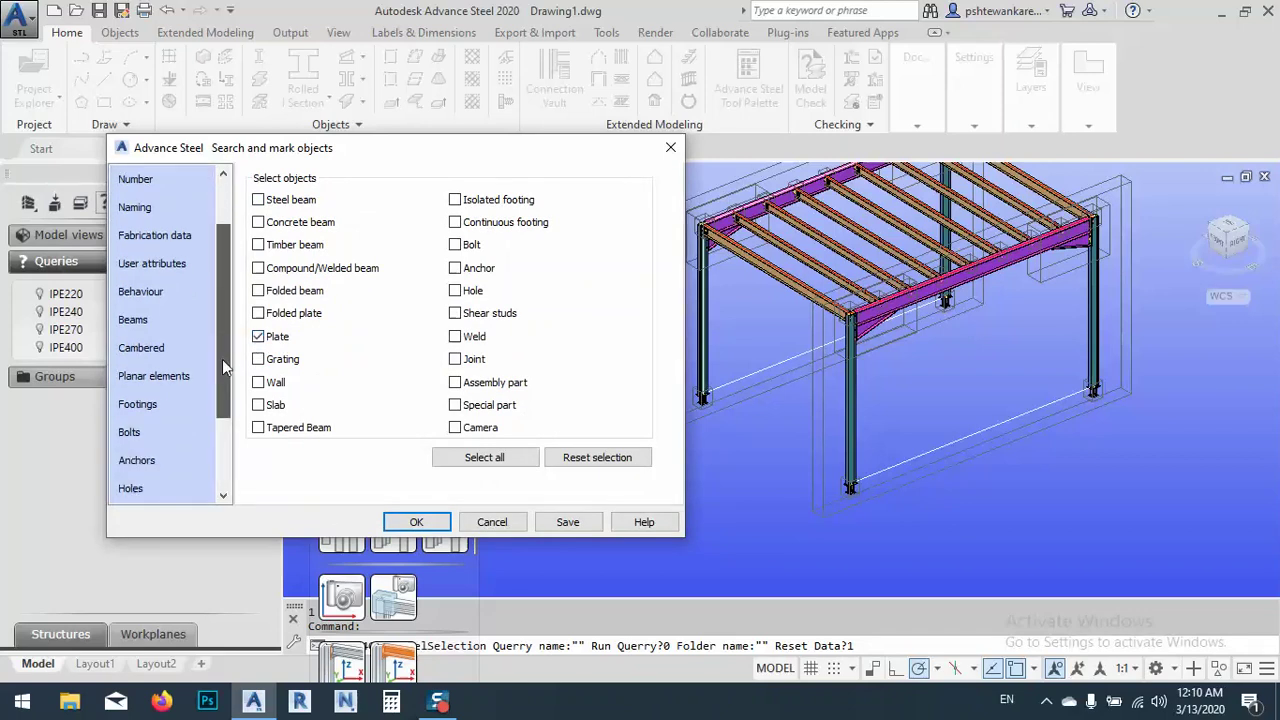
{"action": "left_click", "coordinate": [163, 378]}
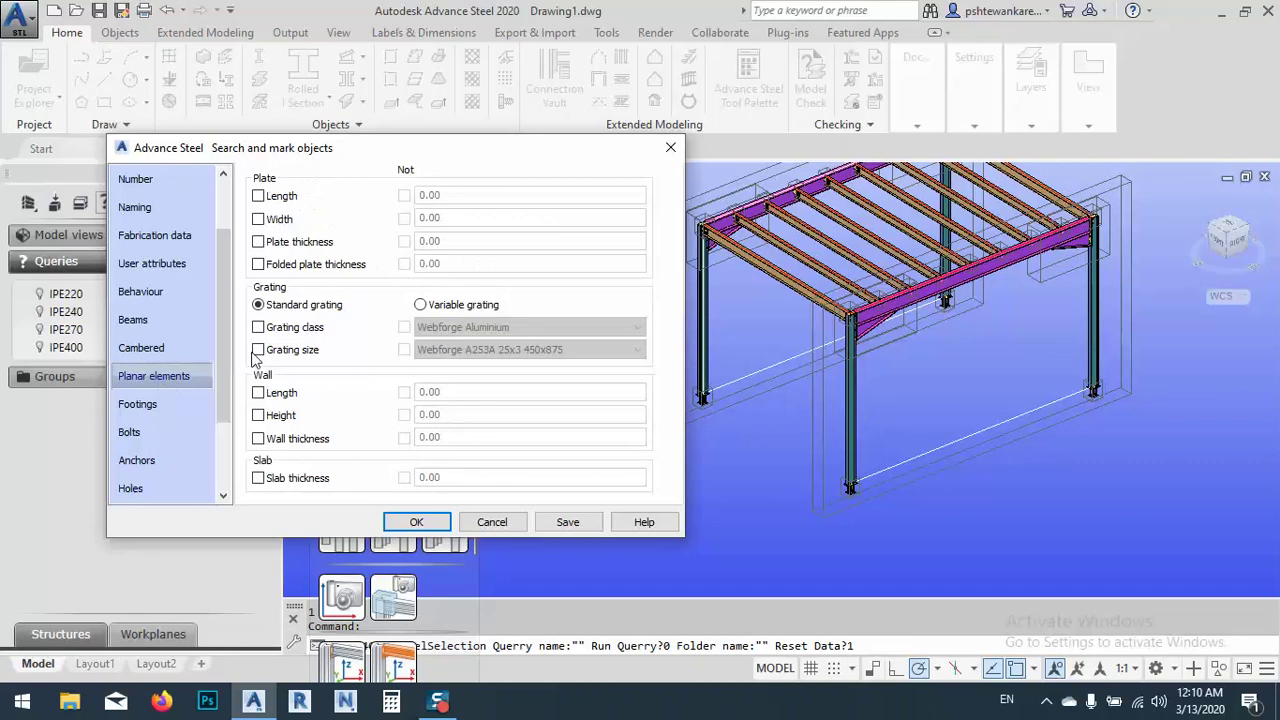
{"action": "left_click", "coordinate": [259, 242]}
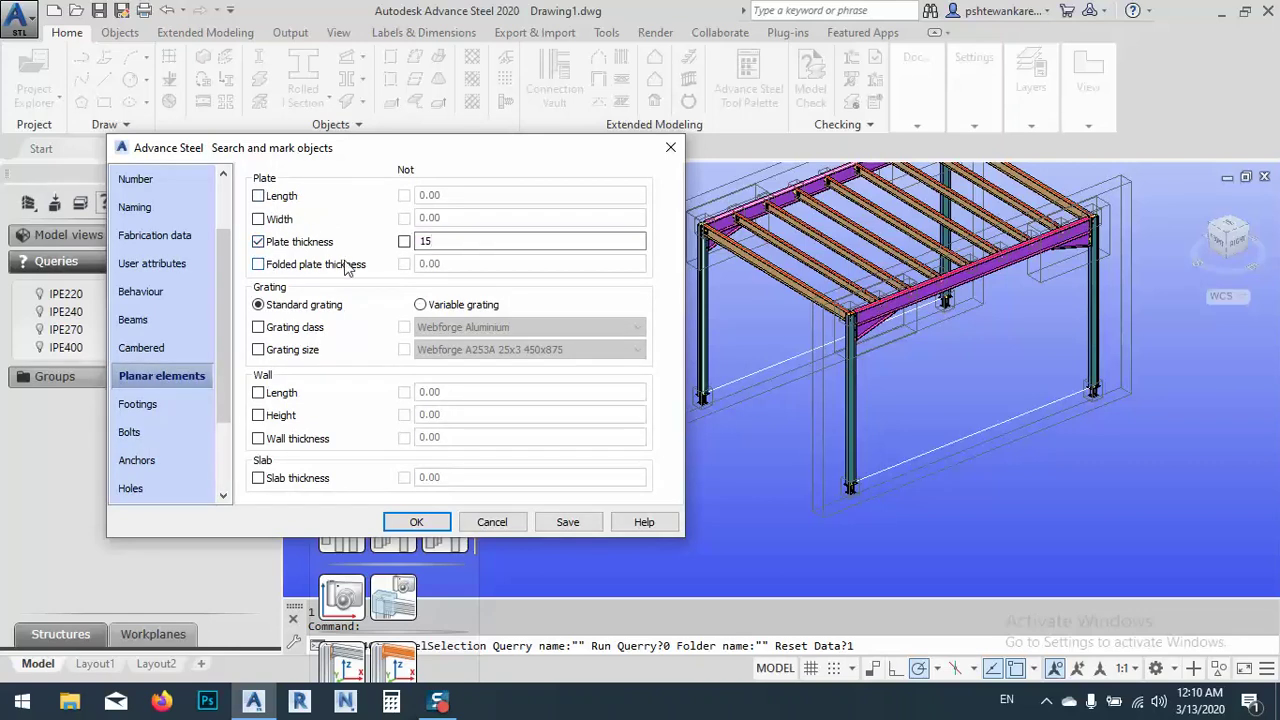
Save the query as 'Plate 15 mm' and apply it.
{"action": "left_click", "coordinate": [578, 520]}
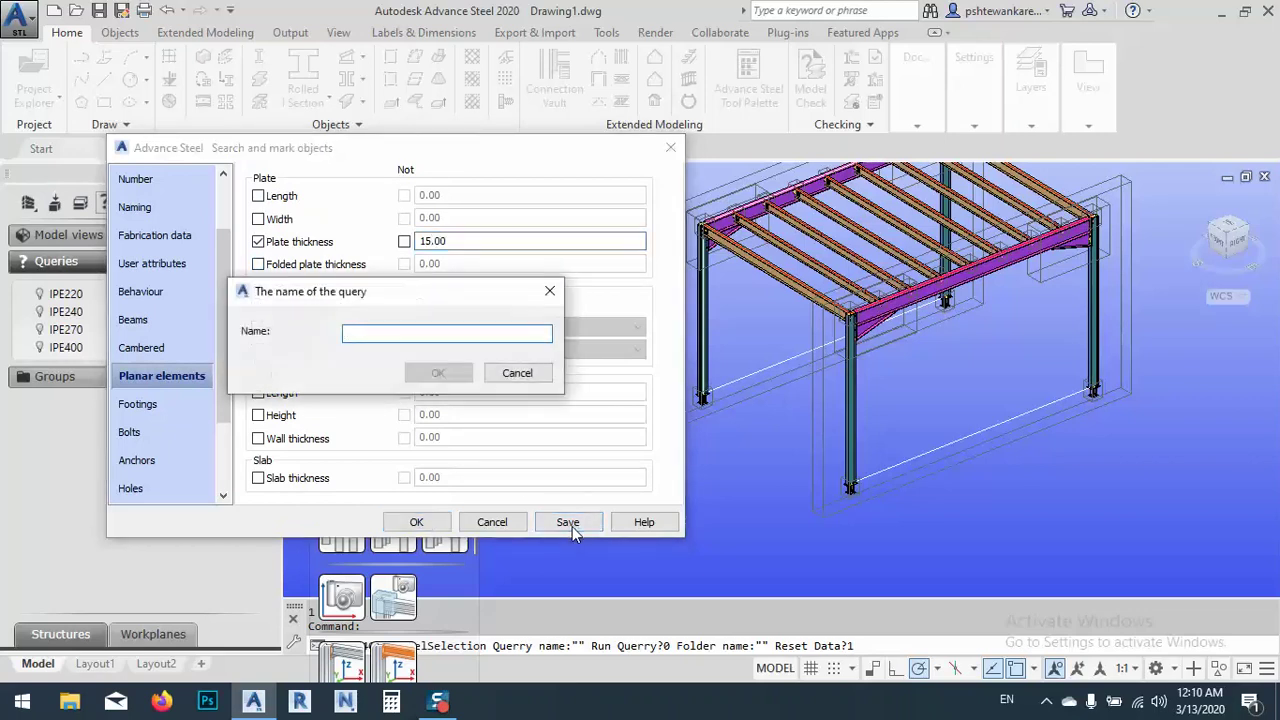
{"action": "type", "text": "Plate 15 mm"}
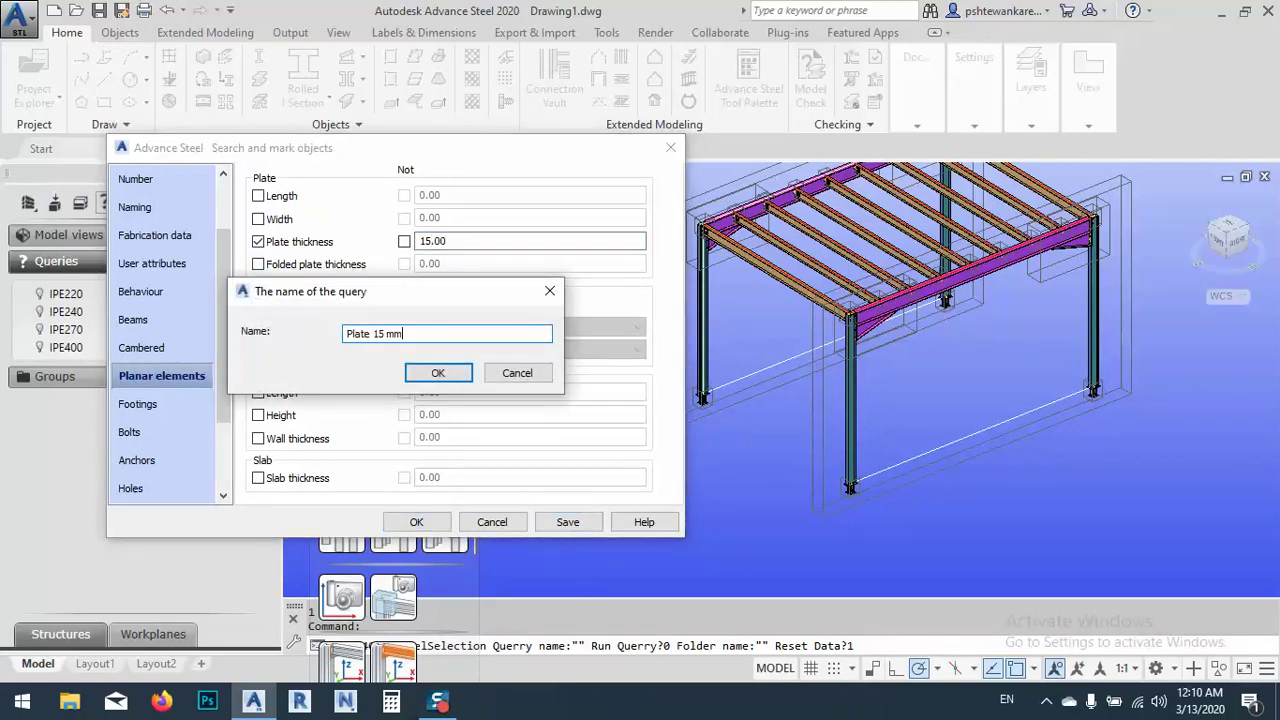
{"action": "left_click", "coordinate": [438, 372]}
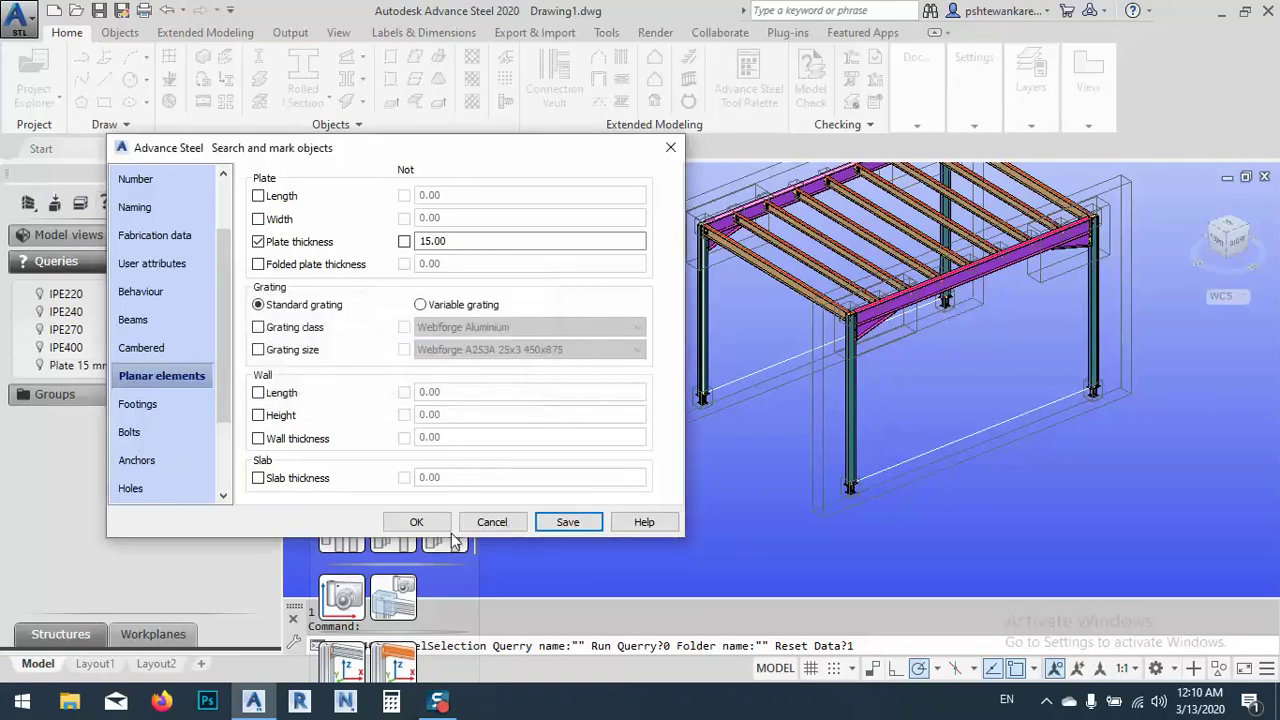
{"action": "left_click", "coordinate": [413, 524]}
Select all marked objects and orbit and pan to inspect the frame.
{"action": "scroll", "coordinate": [849, 337], "scroll_direction": "up", "scroll_amount": 5}
{"action": "scroll", "coordinate": [849, 337], "scroll_direction": "down", "scroll_amount": 6}
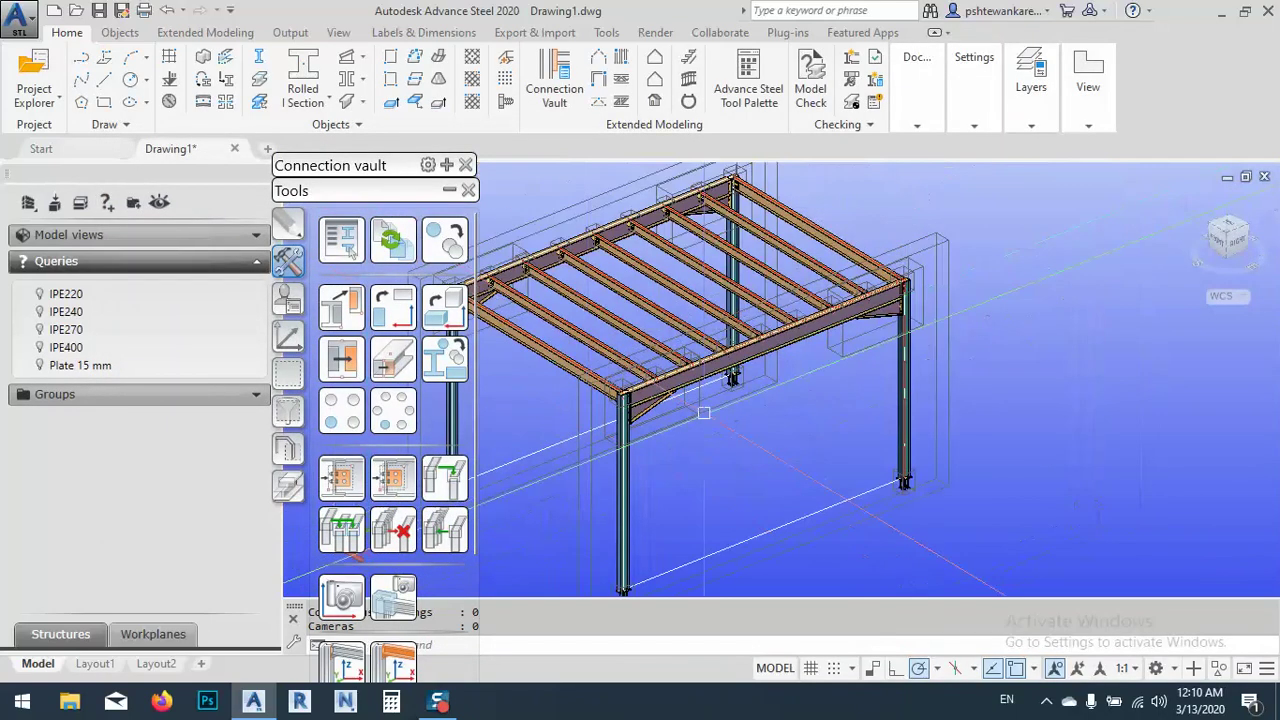
{"action": "scroll", "coordinate": [928, 281], "scroll_direction": "up", "scroll_amount": 4}
{"action": "scroll", "coordinate": [928, 281], "scroll_direction": "up", "scroll_amount": 3}
{"action": "scroll", "coordinate": [888, 305], "scroll_direction": "down", "scroll_amount": 2}
{"action": "scroll", "coordinate": [888, 305], "scroll_direction": "up", "scroll_amount": 2}
{"action": "scroll", "coordinate": [785, 380], "scroll_direction": "down", "scroll_amount": 6}
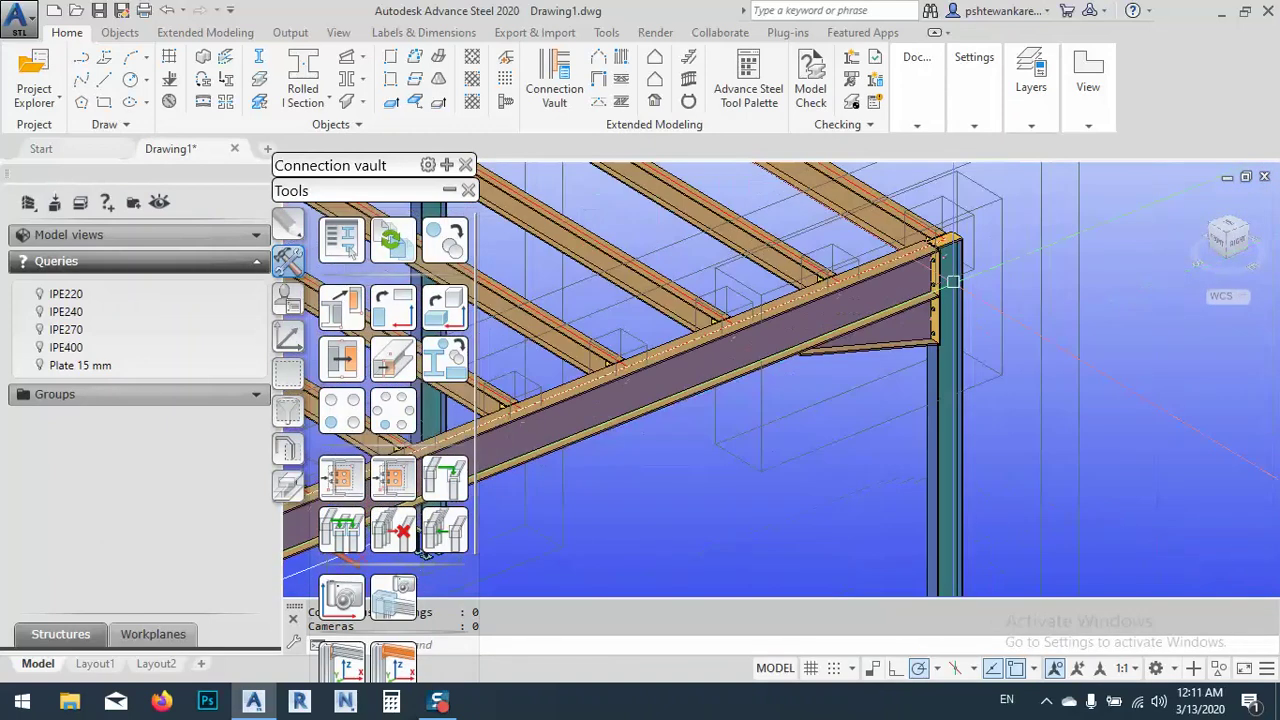
{"action": "left_click", "coordinate": [289, 380]}
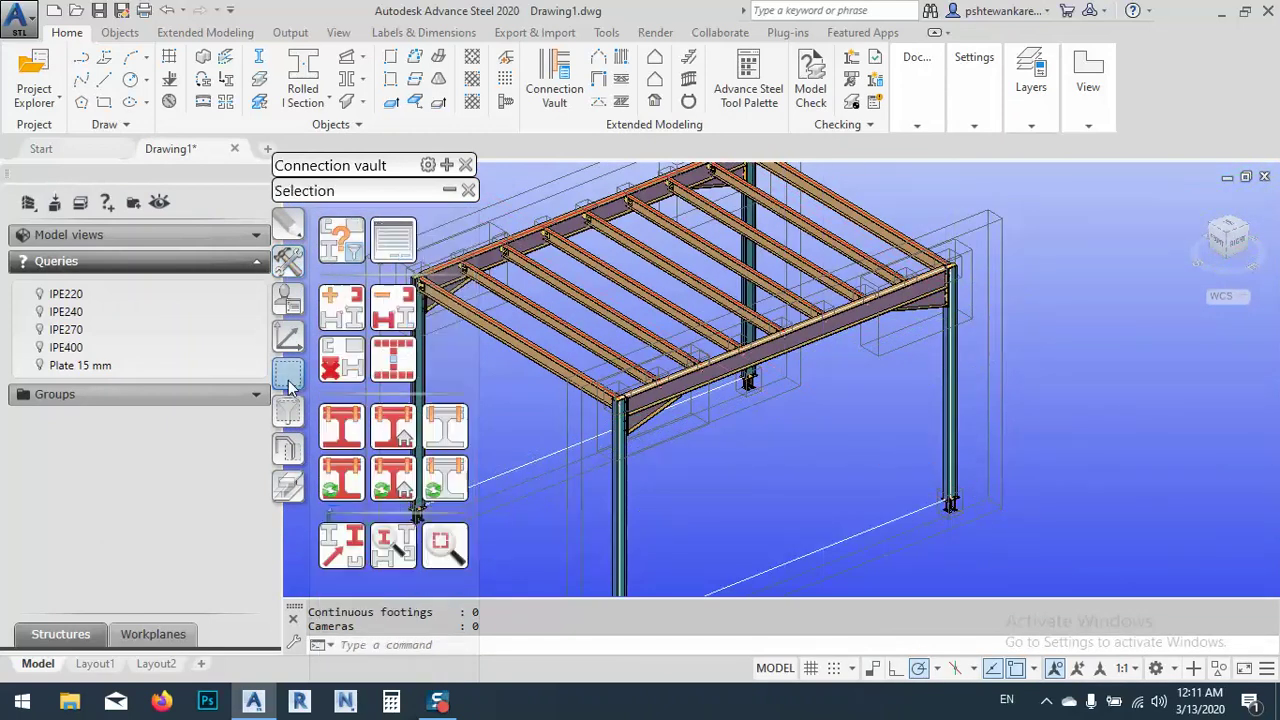
{"action": "left_click", "coordinate": [393, 358]}
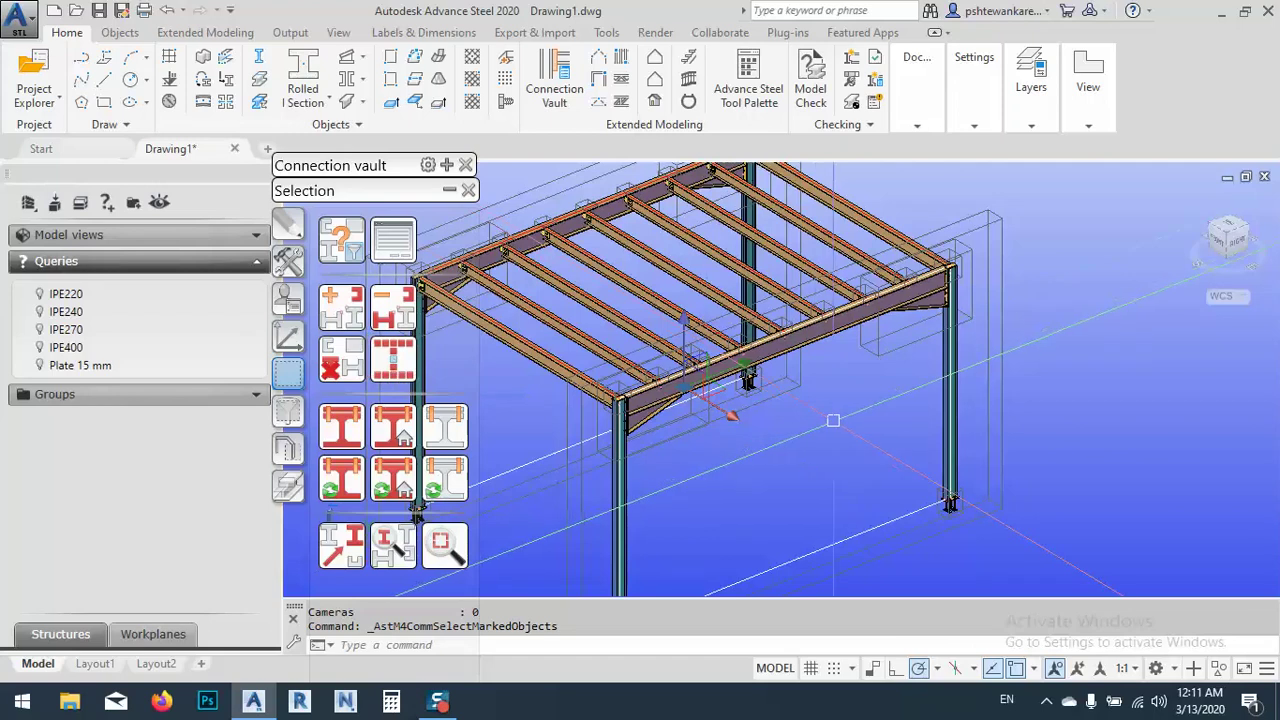
{"action": "mouse_move", "coordinate": [834, 422]}
{"action": "left_mouse_down"}
{"action": "mouse_move", "coordinate": [849, 423]}
{"action": "mouse_move", "coordinate": [829, 380]}
{"action": "mouse_move", "coordinate": [828, 413]}
{"action": "left_mouse_up"}
{"action": "key", "text": "Escape"}
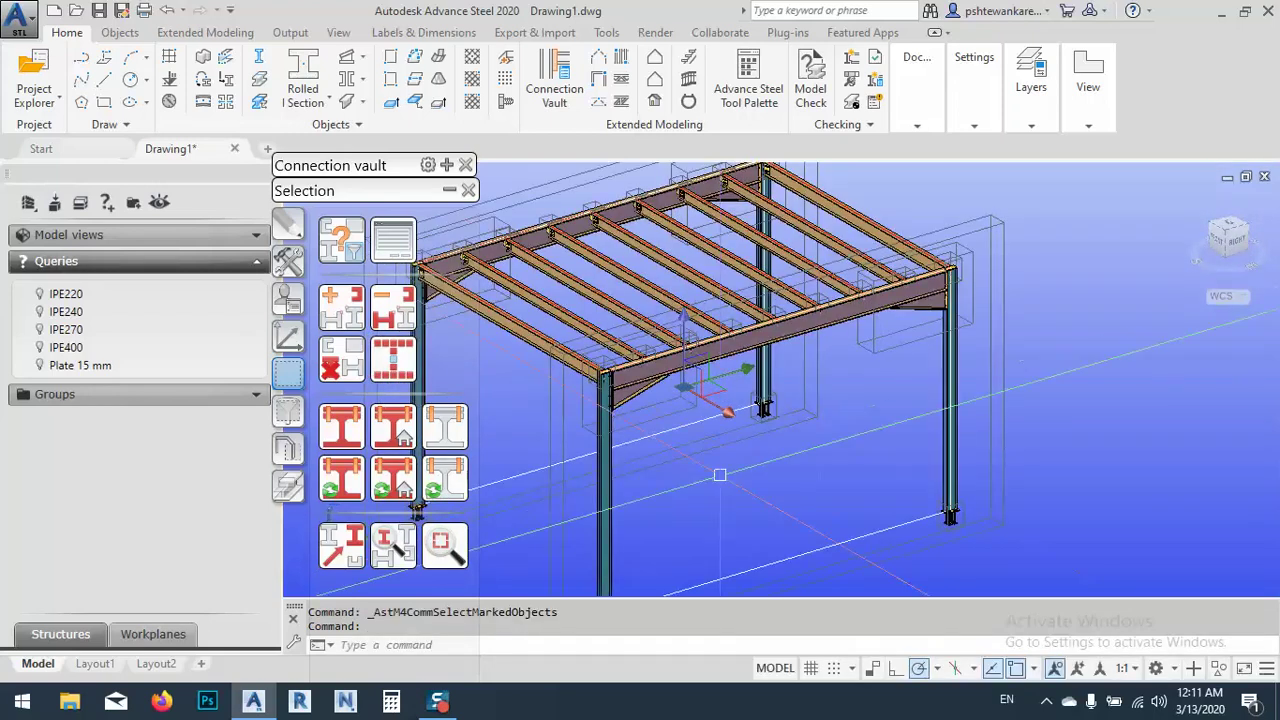
{"action": "middle_click_drag", "start_coordinate": [722, 476], "coordinate": [820, 476]}
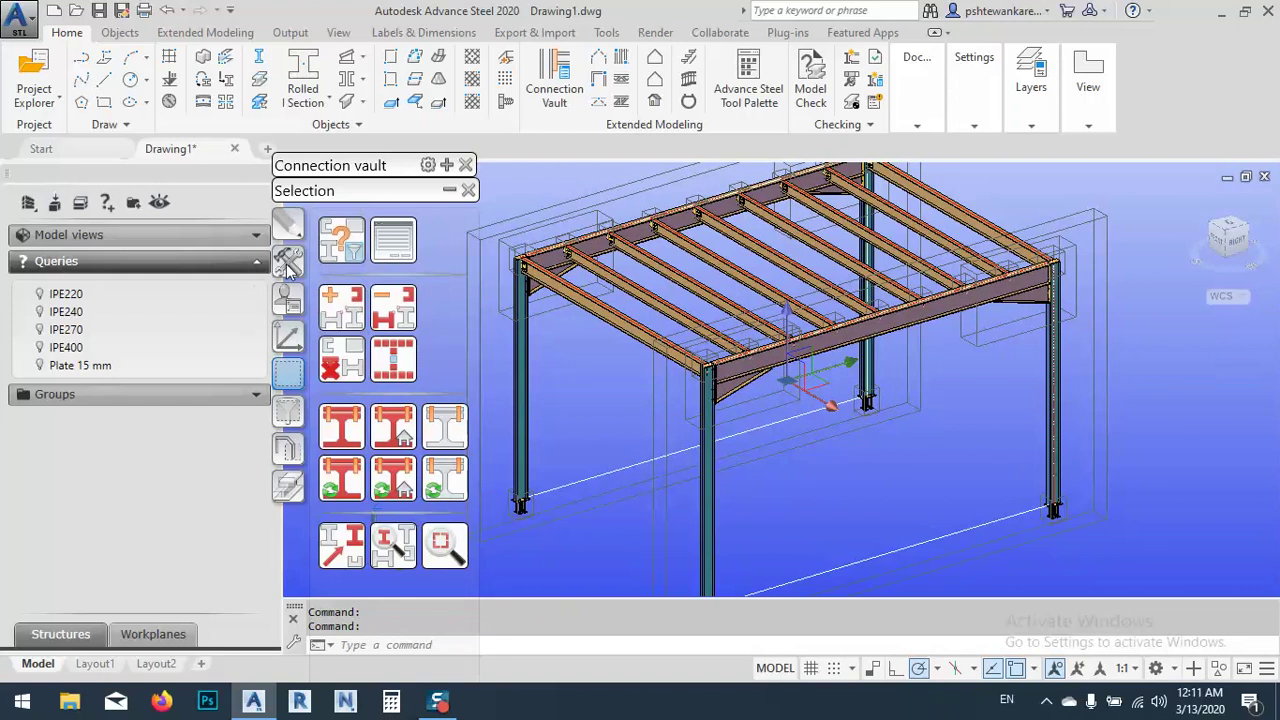
Start a new query with a marking colour chosen from the full colour picker.
{"action": "left_click", "coordinate": [109, 203]}
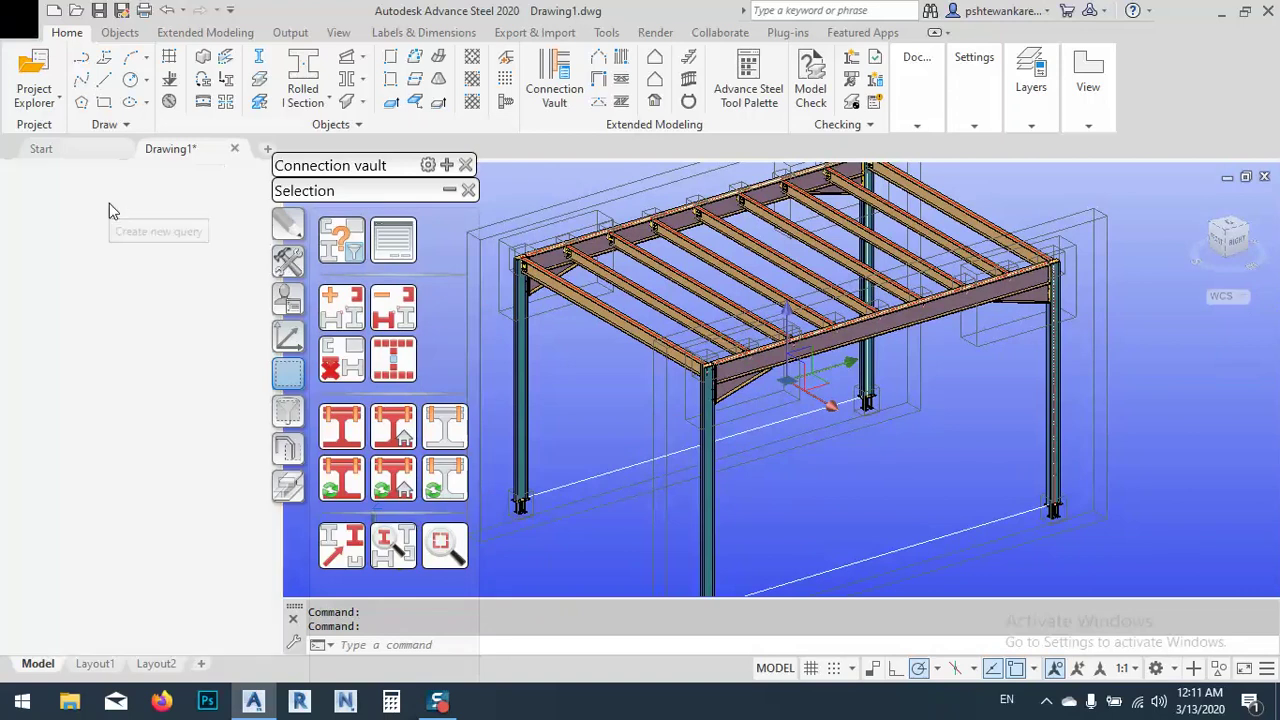
{"action": "left_click", "coordinate": [437, 441]}
{"action": "left_click", "coordinate": [419, 538]}
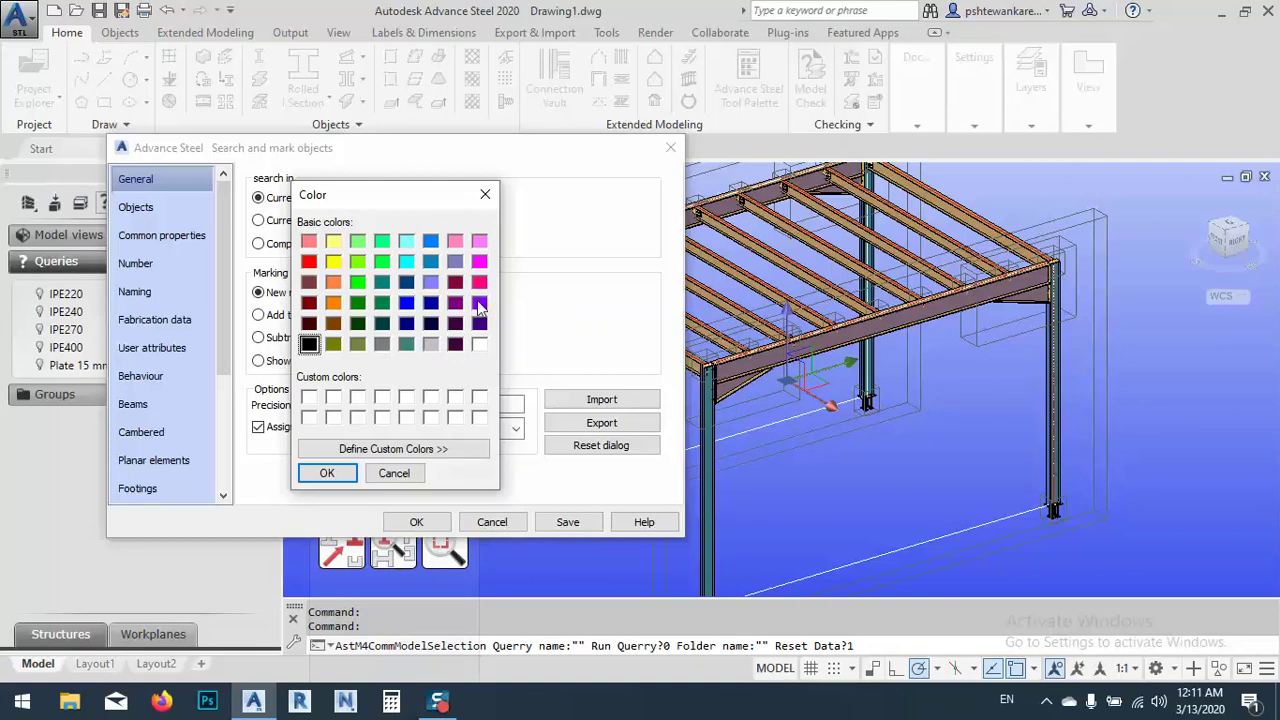
{"action": "left_click", "coordinate": [345, 478]}
Filter plates by 10 mm thickness and save the query as 'PLate 10mm'.
{"action": "left_click", "coordinate": [186, 207]}
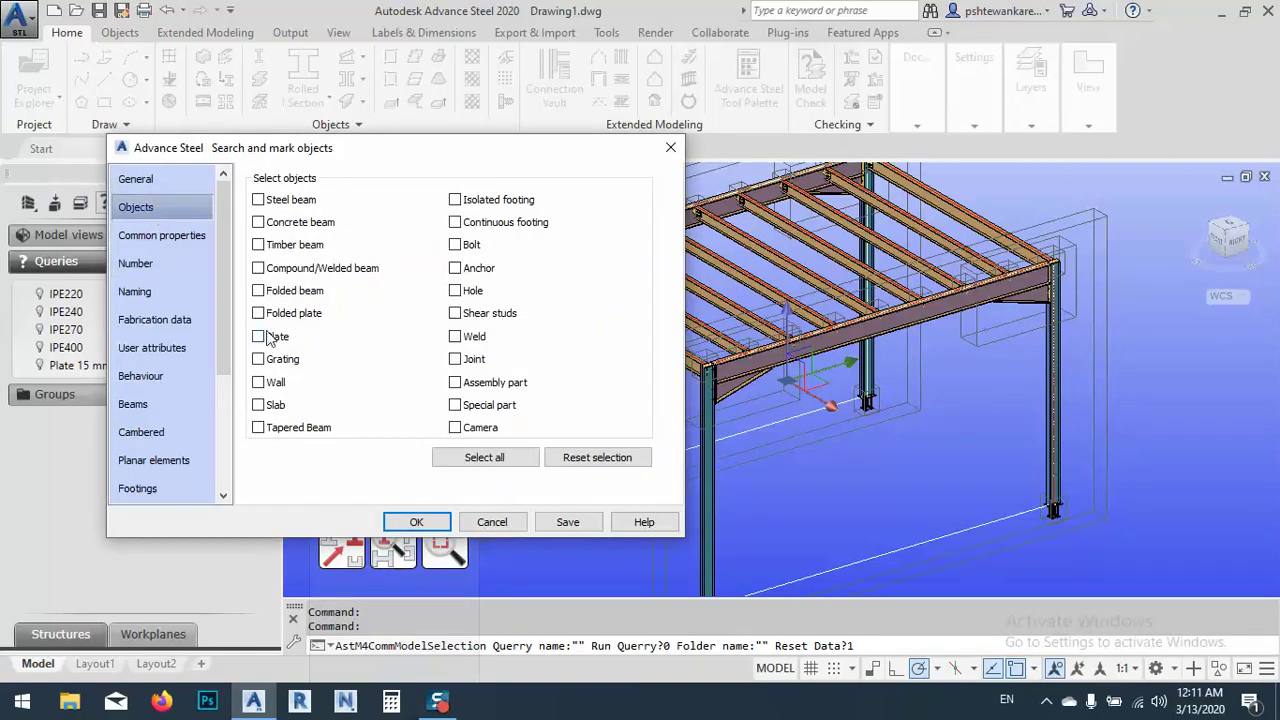
{"action": "scroll", "coordinate": [160, 300], "scroll_direction": "down", "scroll_amount": 1}
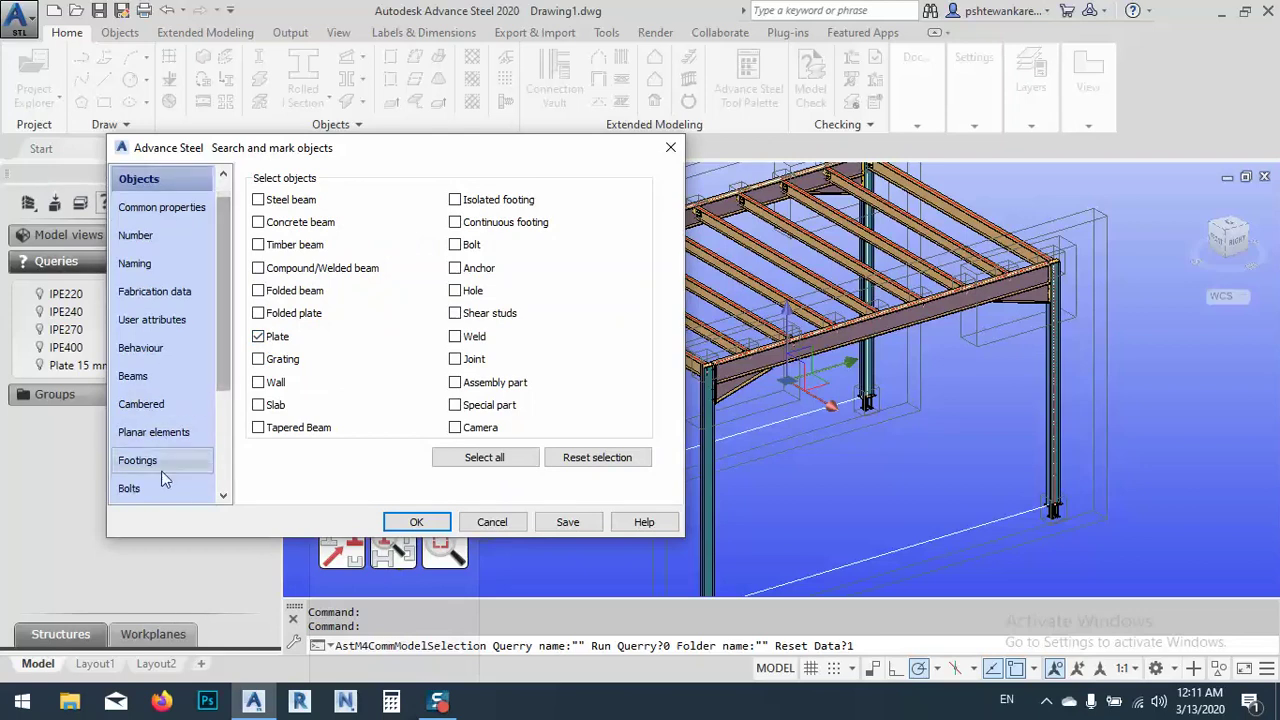
{"action": "left_click", "coordinate": [140, 437]}
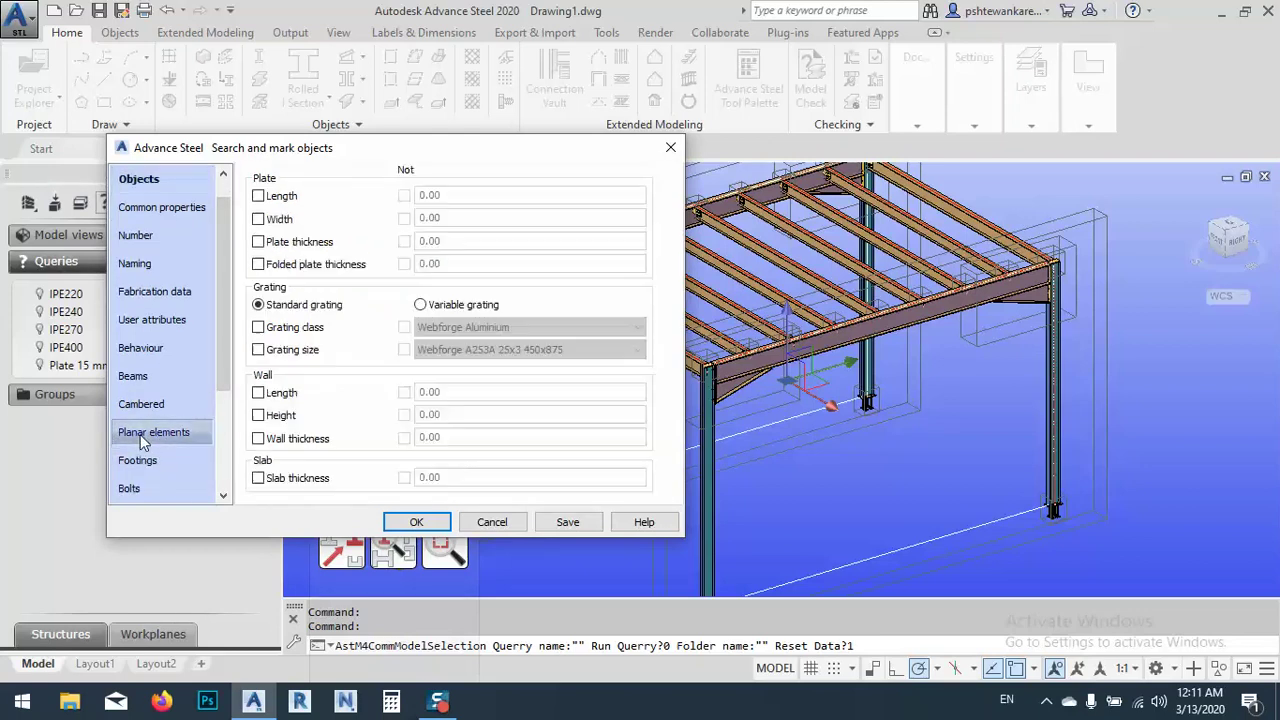
{"action": "left_click", "coordinate": [258, 242]}
{"action": "double_click", "coordinate": [465, 241]}
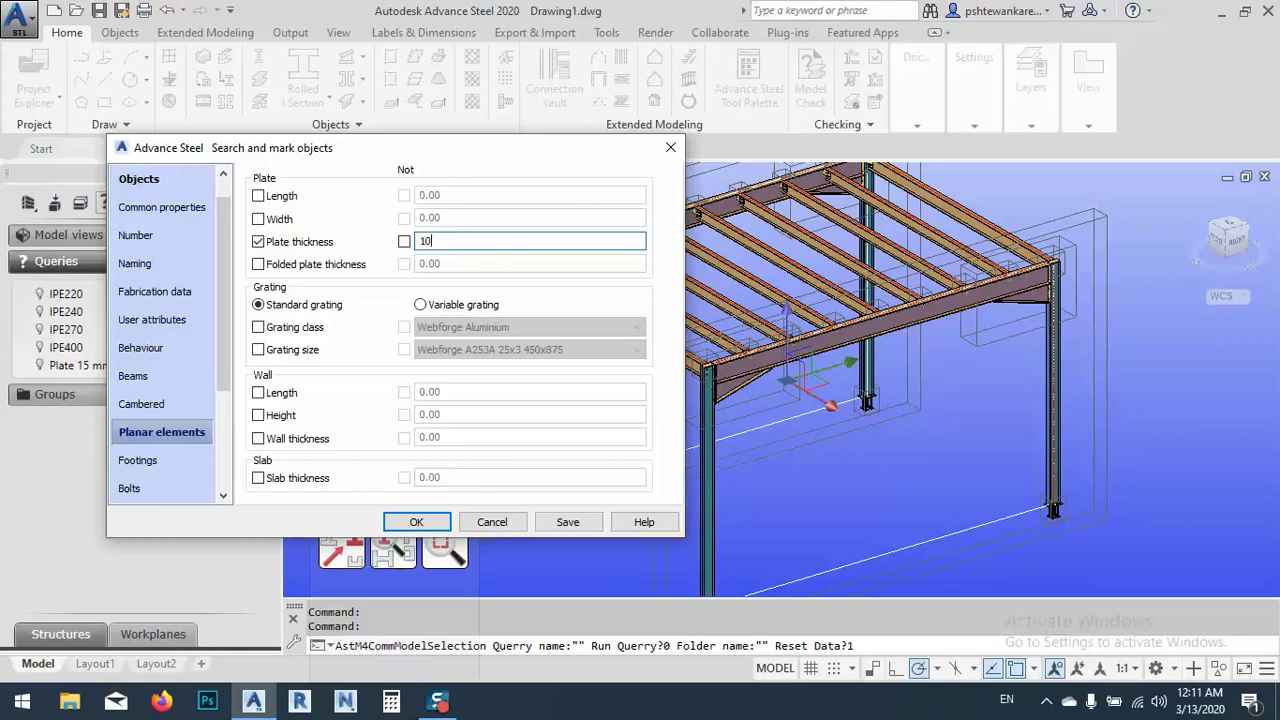
{"action": "left_click", "coordinate": [567, 522]}
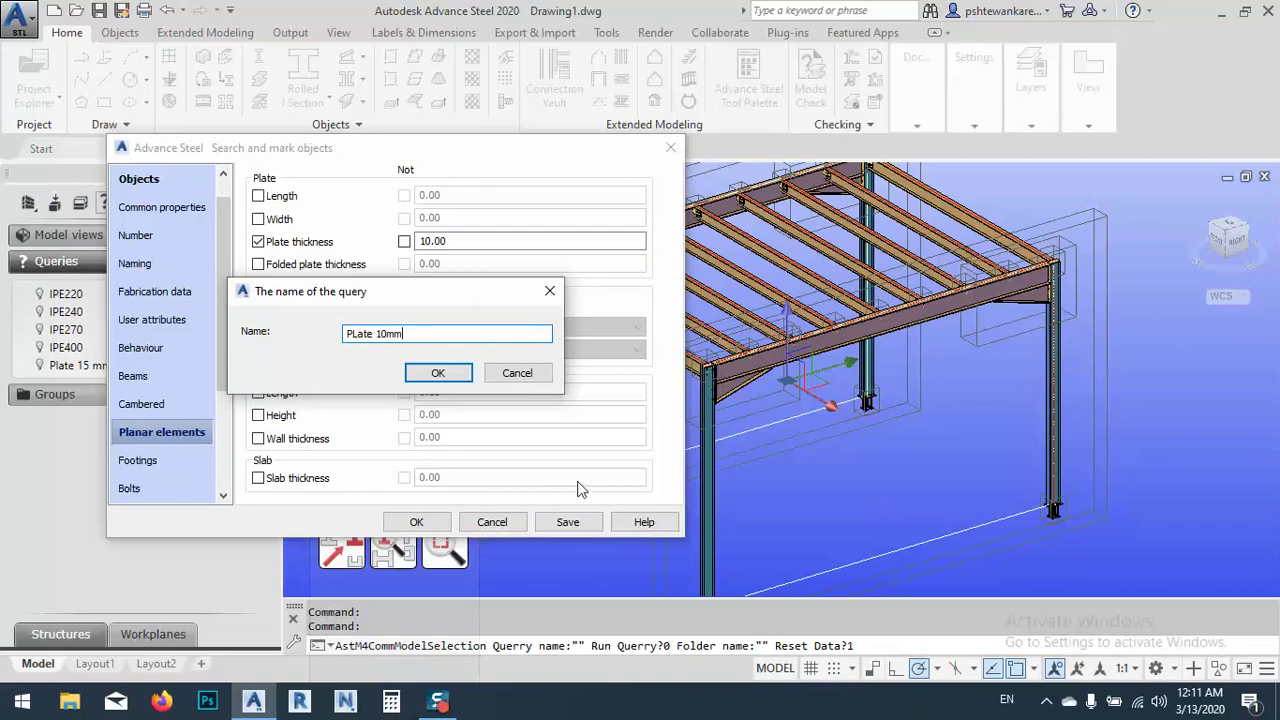
{"action": "left_click", "coordinate": [437, 373]}
{"action": "left_click", "coordinate": [416, 521]}
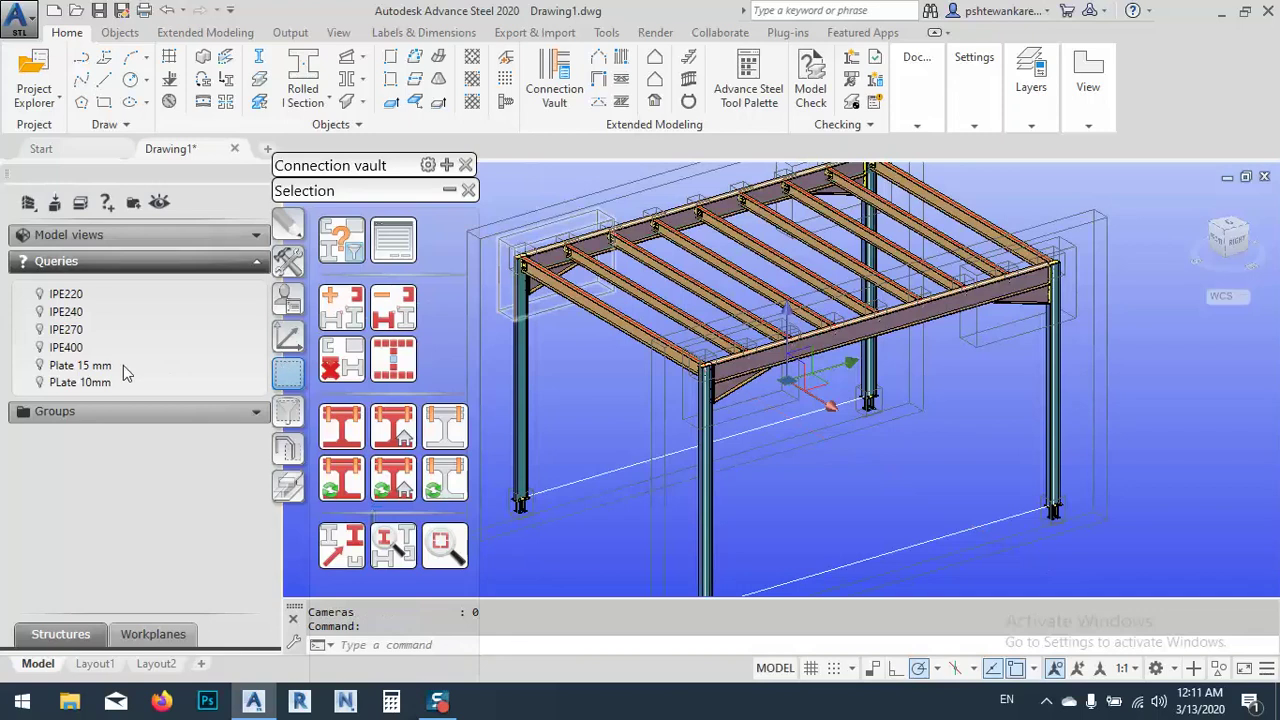
Execute the PLate 10mm query and select the colour-marked 10 mm plates in the model.
{"action": "right_click", "coordinate": [71, 385]}
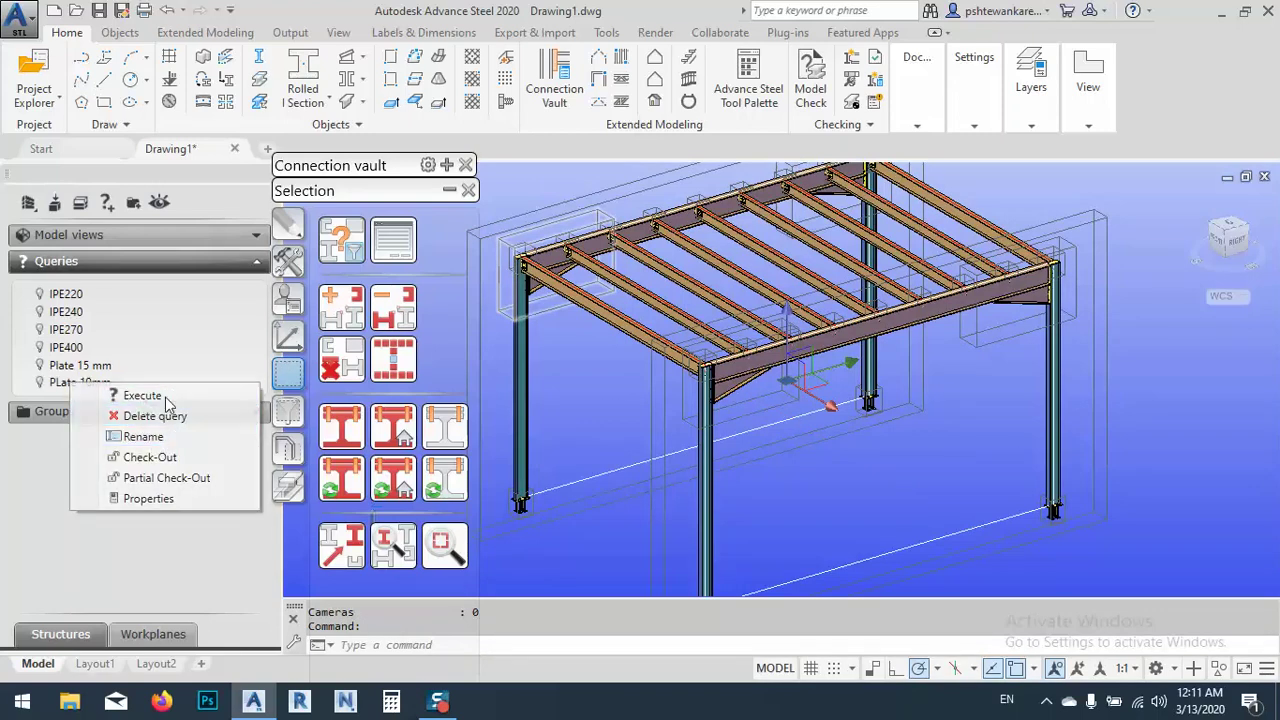
{"action": "left_click", "coordinate": [128, 396]}
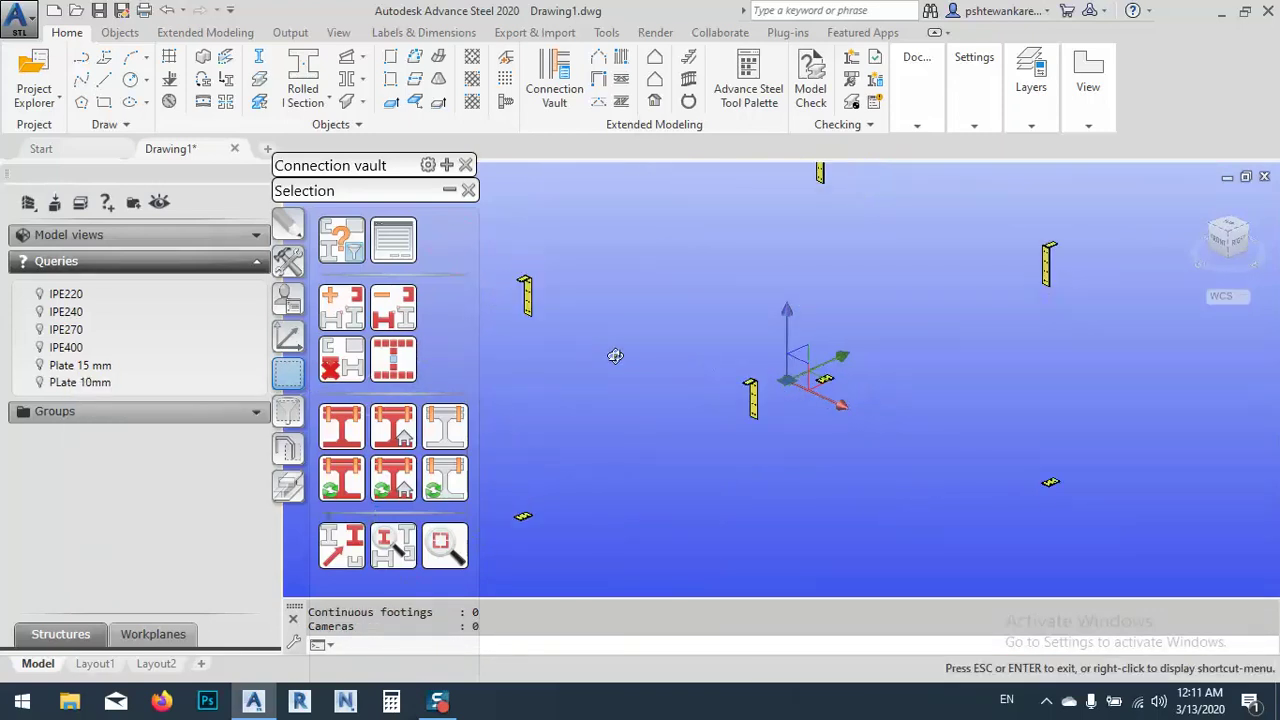
{"action": "key", "text": "Escape"}
{"action": "scroll", "coordinate": [556, 388], "scroll_direction": "up", "scroll_amount": 6}
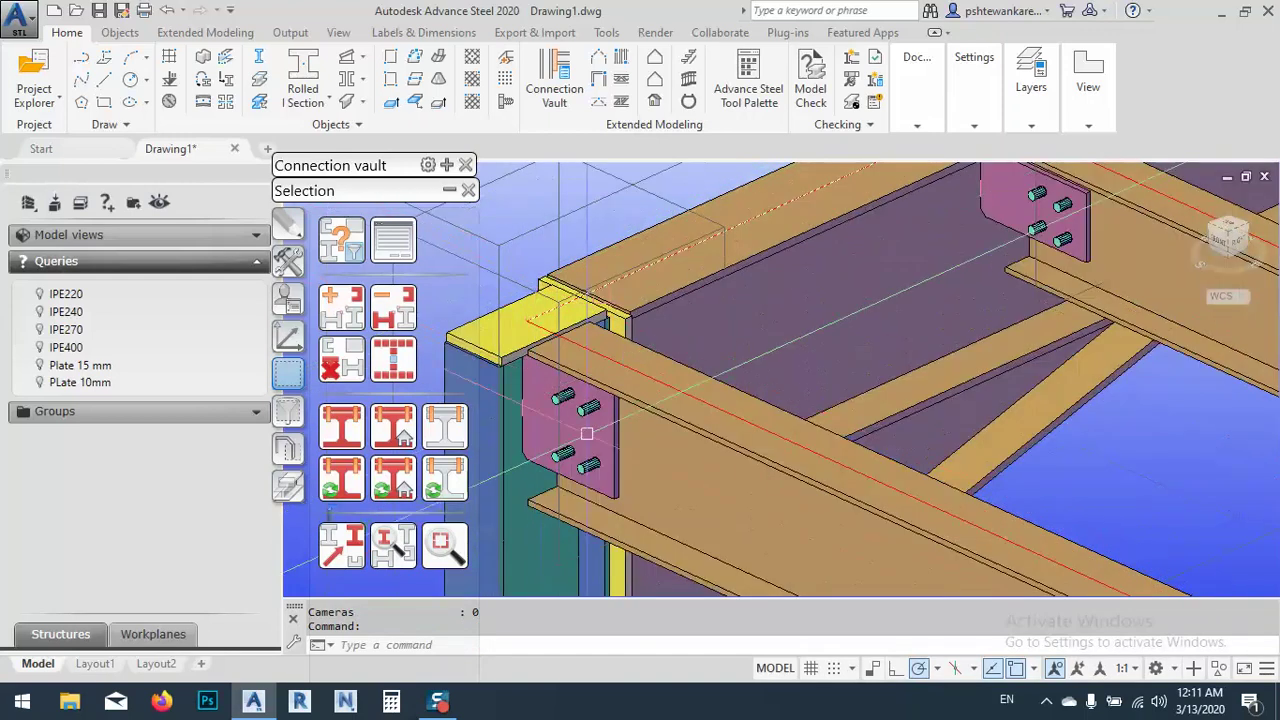
{"action": "scroll", "coordinate": [628, 304], "scroll_direction": "down", "scroll_amount": 5}
{"action": "key", "text": "Escape"}
{"action": "key", "text": "Escape"}
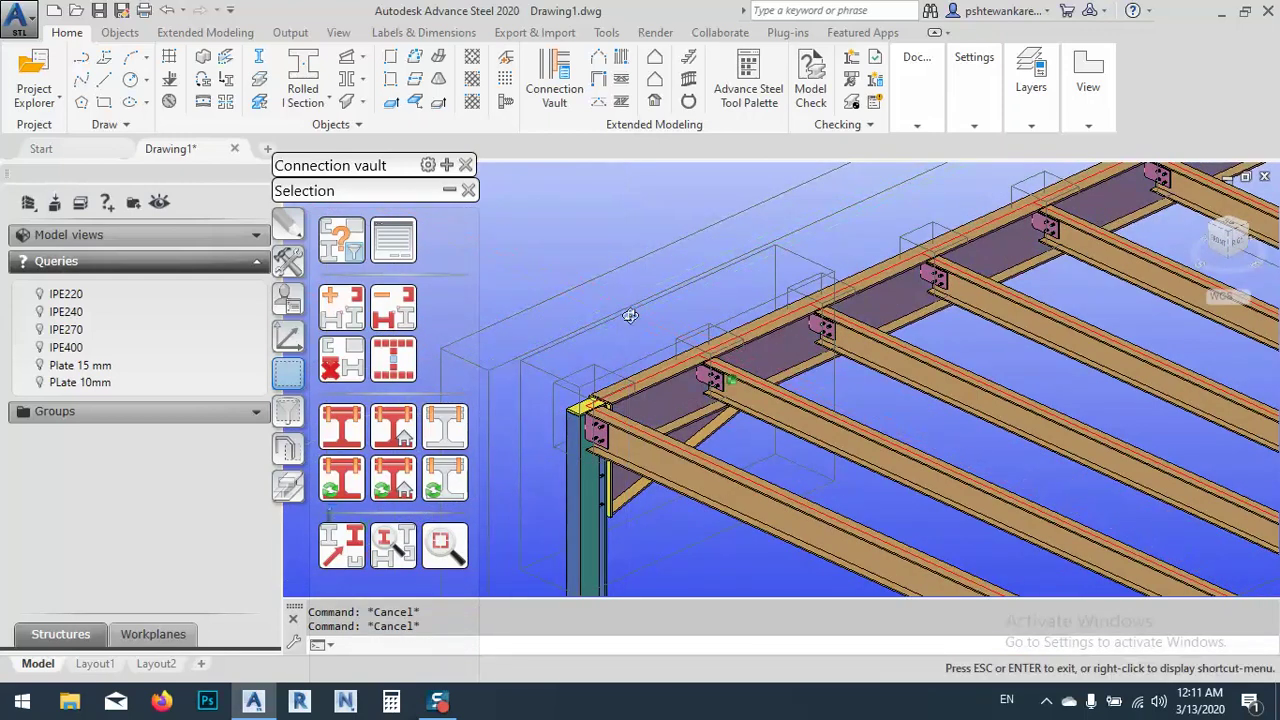
{"action": "left_click", "coordinate": [393, 358]}
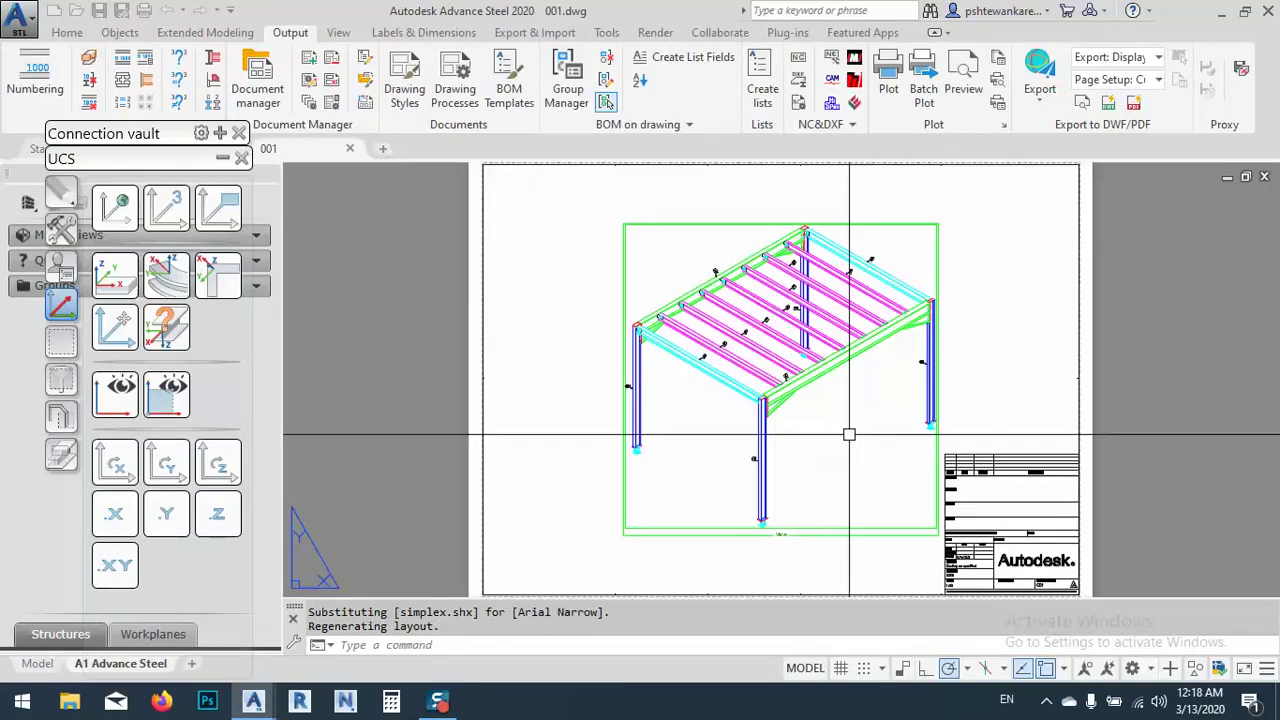
Zoom to the title block on the 001 layout and erase its upper part.
{"action": "scroll", "coordinate": [863, 434], "scroll_direction": "up", "scroll_amount": 4}
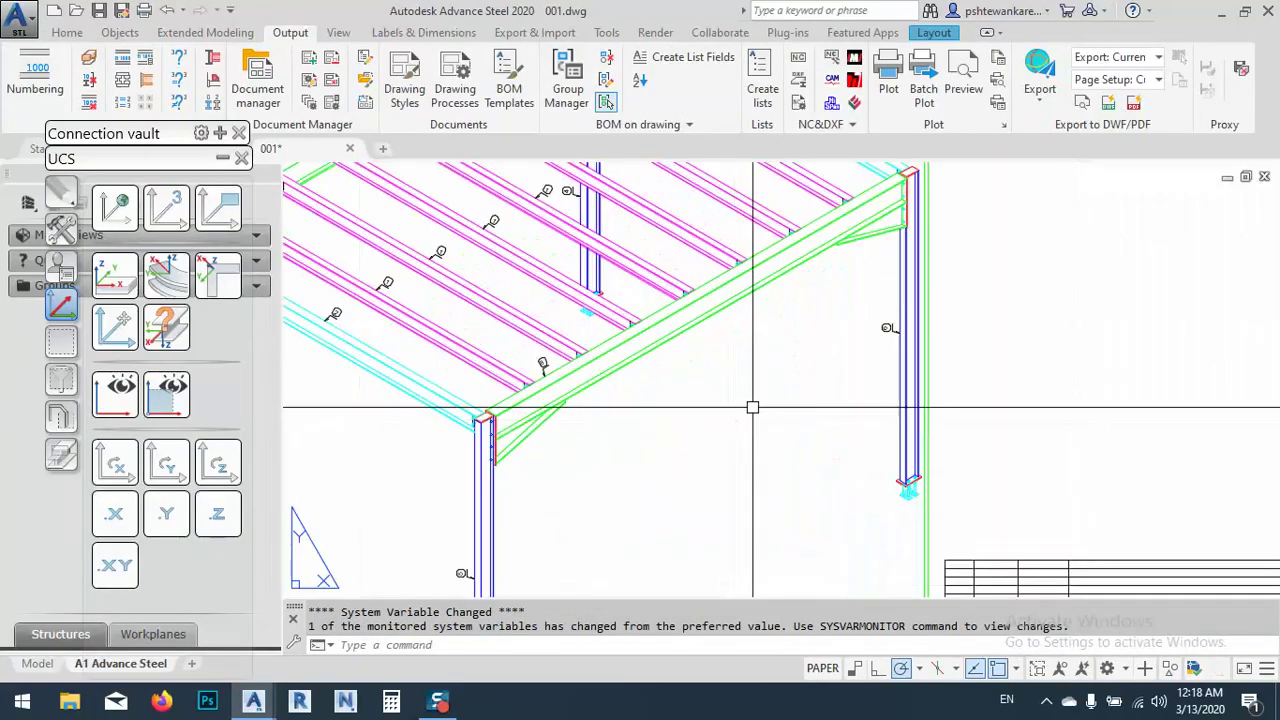
{"action": "scroll", "coordinate": [831, 429], "scroll_direction": "down", "scroll_amount": 5}
{"action": "scroll", "coordinate": [921, 272], "scroll_direction": "up", "scroll_amount": 6}
{"action": "scroll", "coordinate": [921, 272], "scroll_direction": "up", "scroll_amount": 3}
{"action": "scroll", "coordinate": [871, 351], "scroll_direction": "down", "scroll_amount": 3}
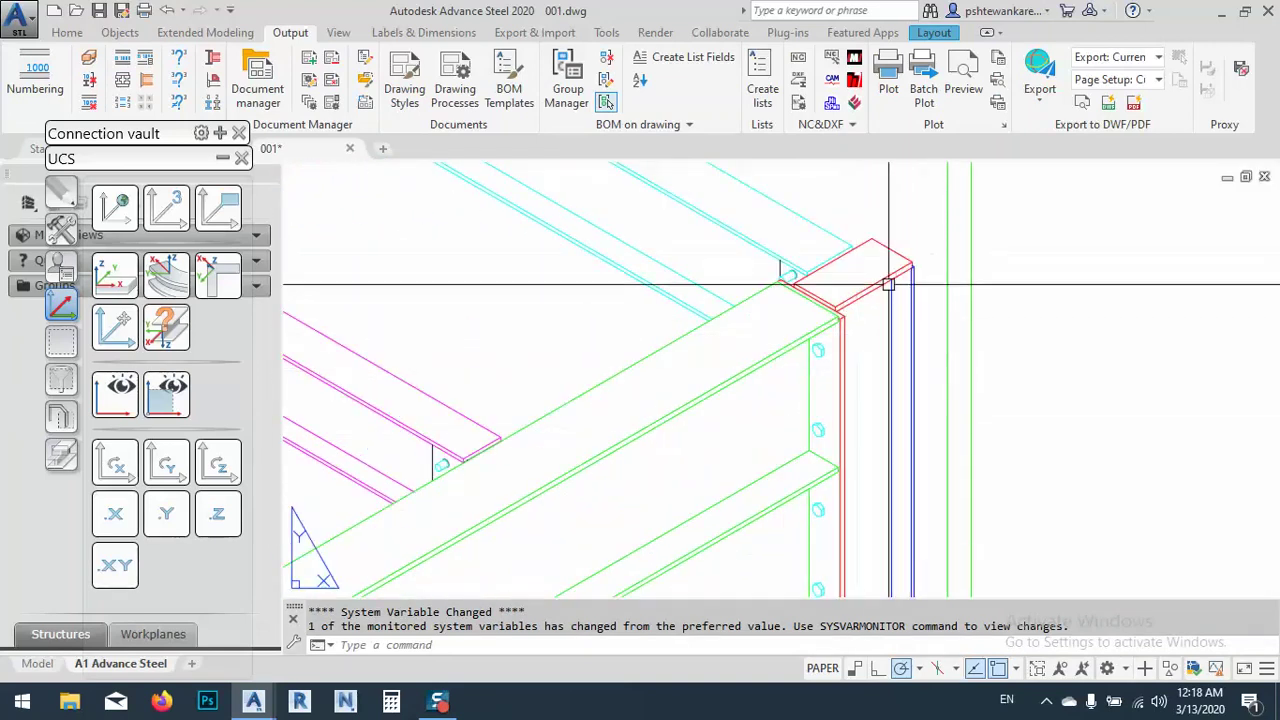
{"action": "scroll", "coordinate": [832, 372], "scroll_direction": "up", "scroll_amount": 2}
{"action": "scroll", "coordinate": [837, 373], "scroll_direction": "up", "scroll_amount": 2}
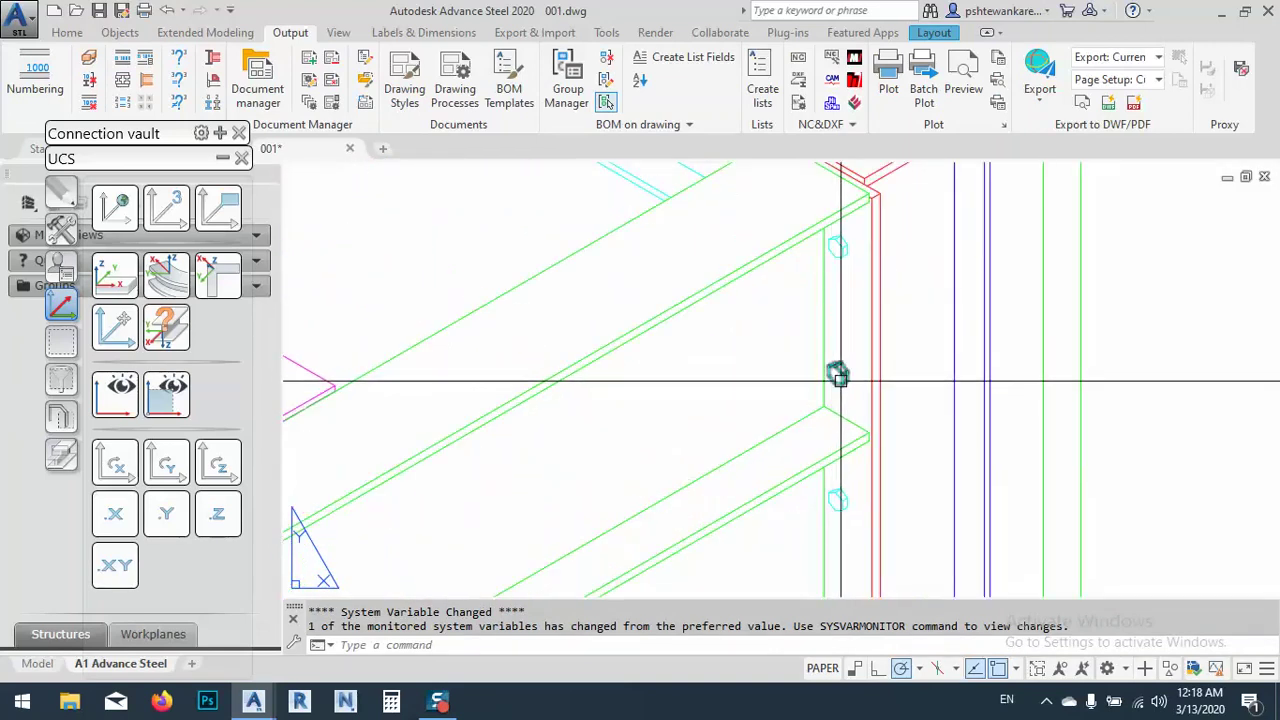
{"action": "scroll", "coordinate": [850, 300], "scroll_direction": "down", "scroll_amount": 5}
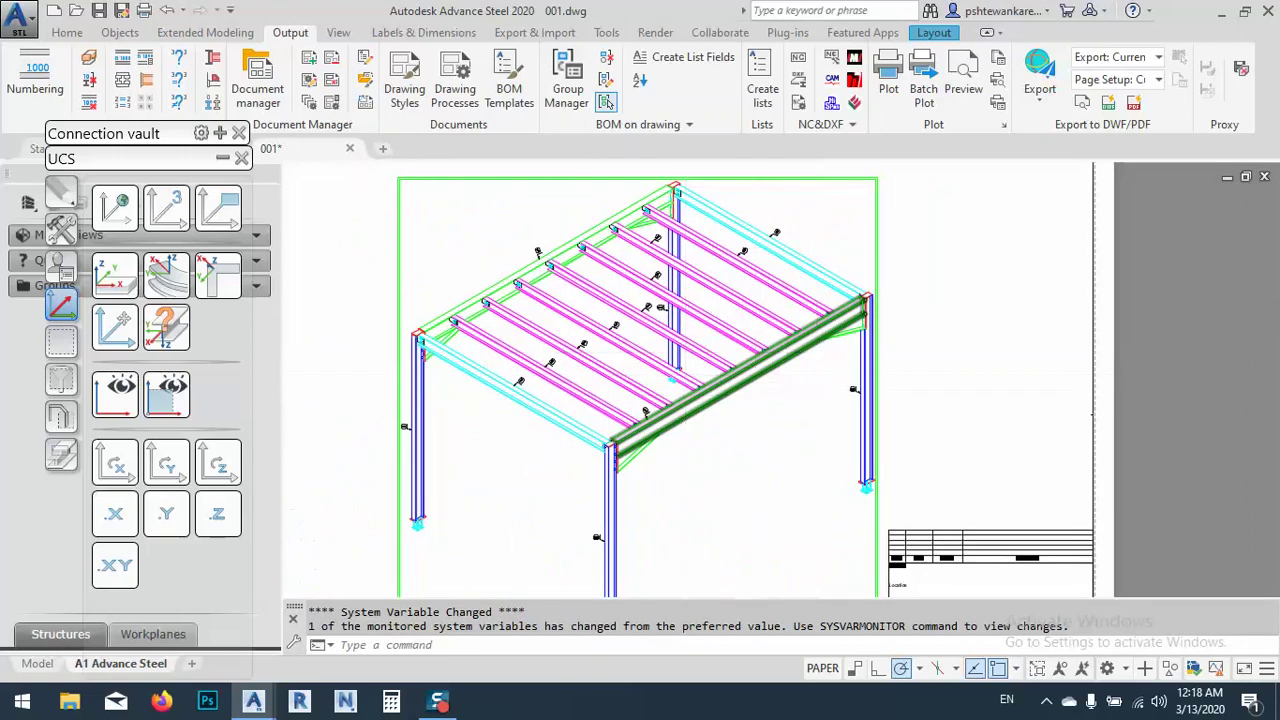
{"action": "scroll", "coordinate": [679, 376], "scroll_direction": "up", "scroll_amount": 5}
{"action": "scroll", "coordinate": [640, 350], "scroll_direction": "up", "scroll_amount": 2}
{"action": "scroll", "coordinate": [700, 357], "scroll_direction": "down", "scroll_amount": 6}
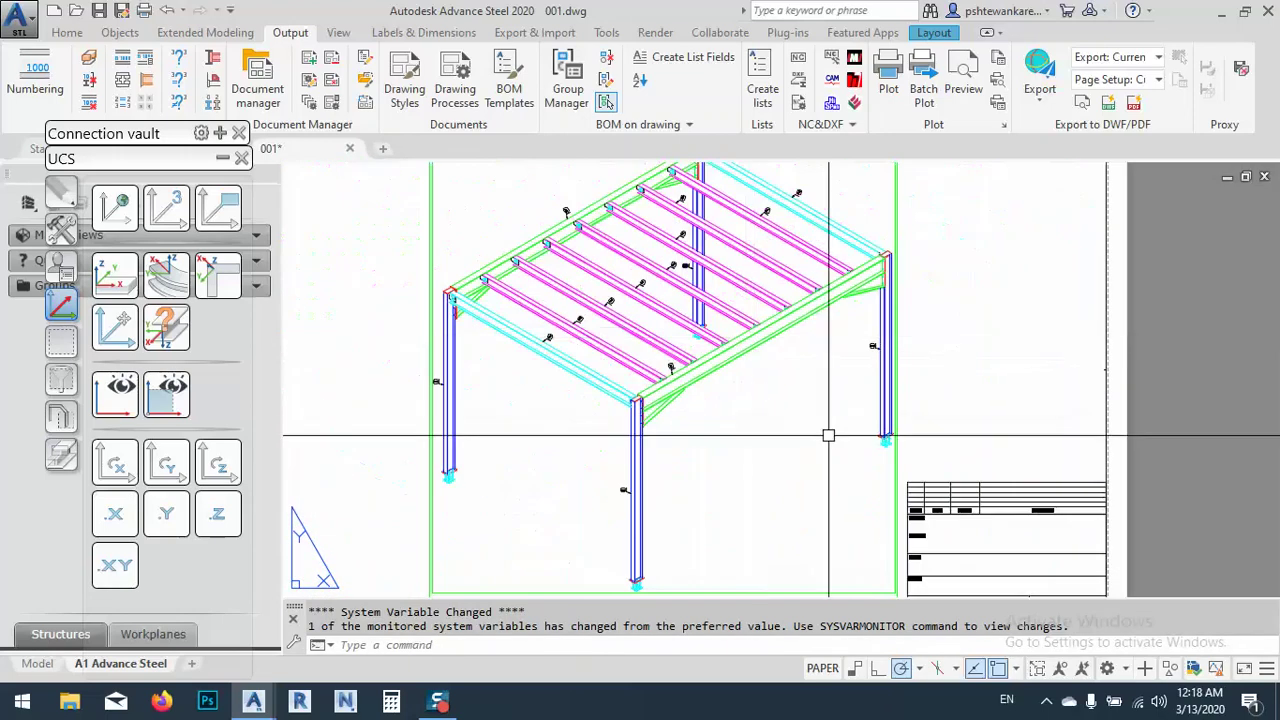
{"action": "scroll", "coordinate": [880, 438], "scroll_direction": "up", "scroll_amount": 5}
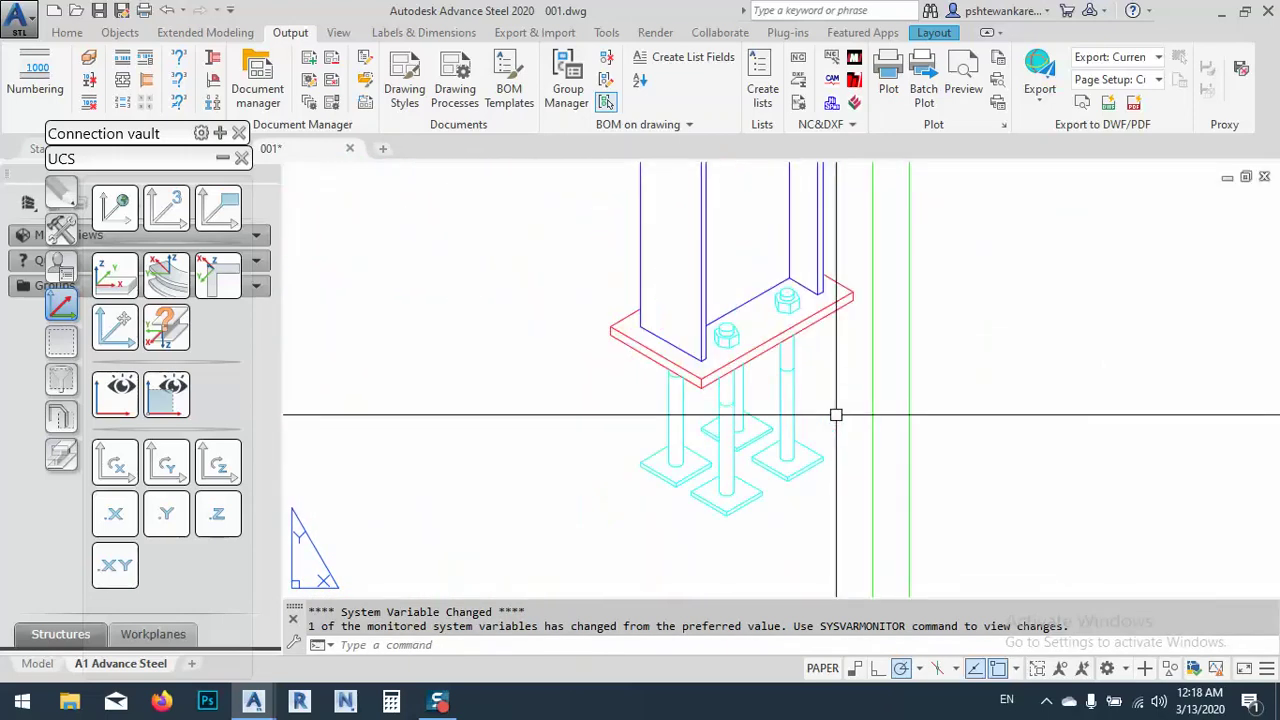
{"action": "scroll", "coordinate": [836, 414], "scroll_direction": "down", "scroll_amount": 8}
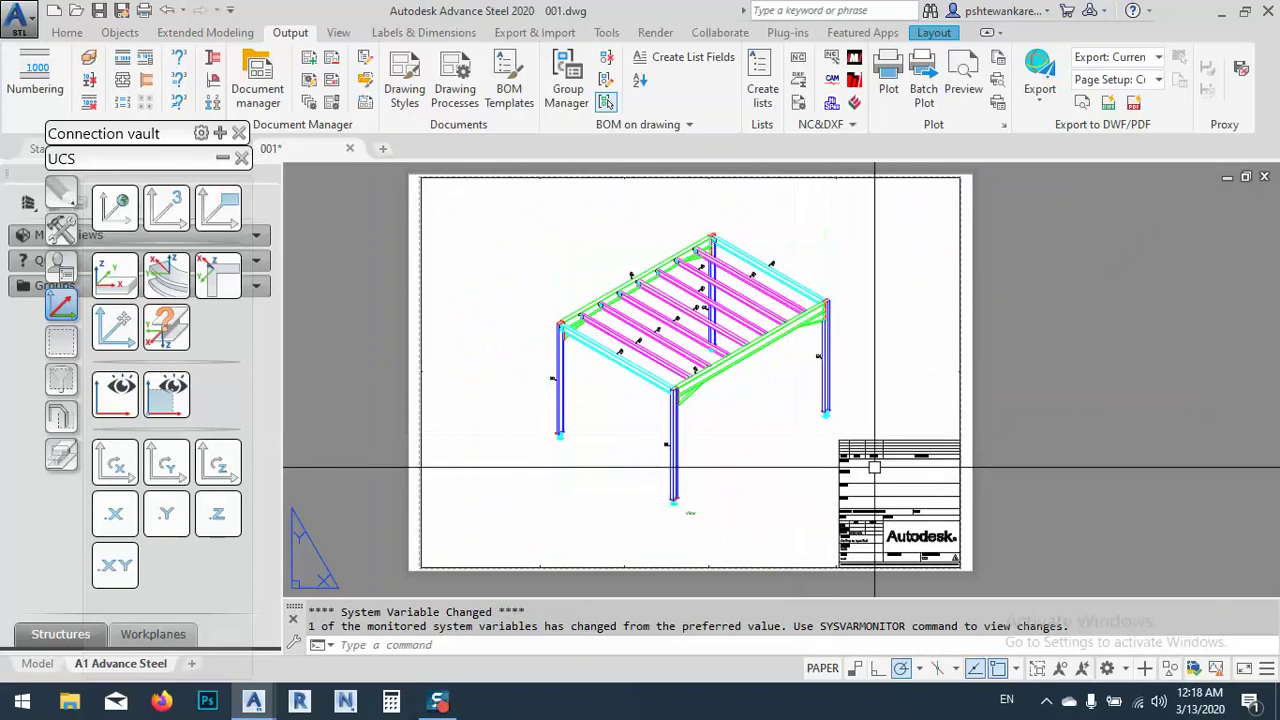
{"action": "left_click", "coordinate": [886, 455]}
{"action": "type", "text": "E"}
{"action": "key", "text": "Return"}
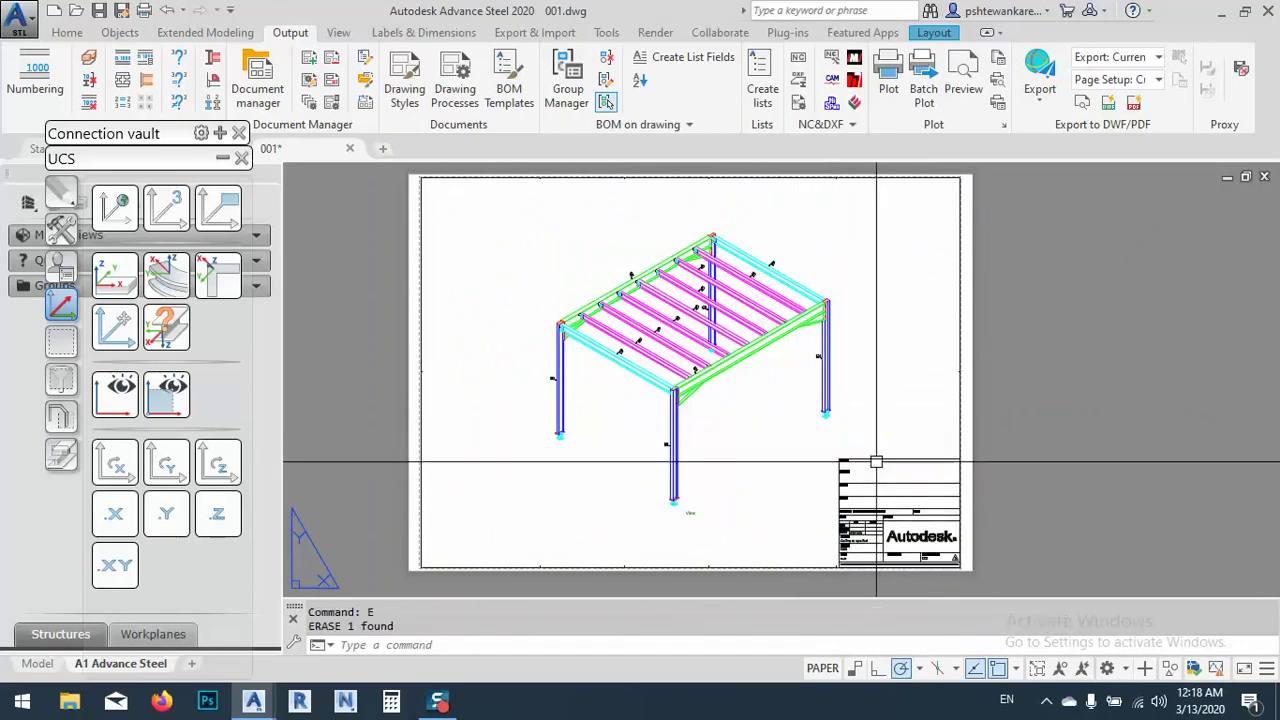
Window-select the remaining title block part and erase it with E.
{"action": "left_click", "coordinate": [876, 463]}
{"action": "left_click", "coordinate": [960, 575]}
{"action": "type", "text": "E"}
{"action": "key", "text": "Return"}
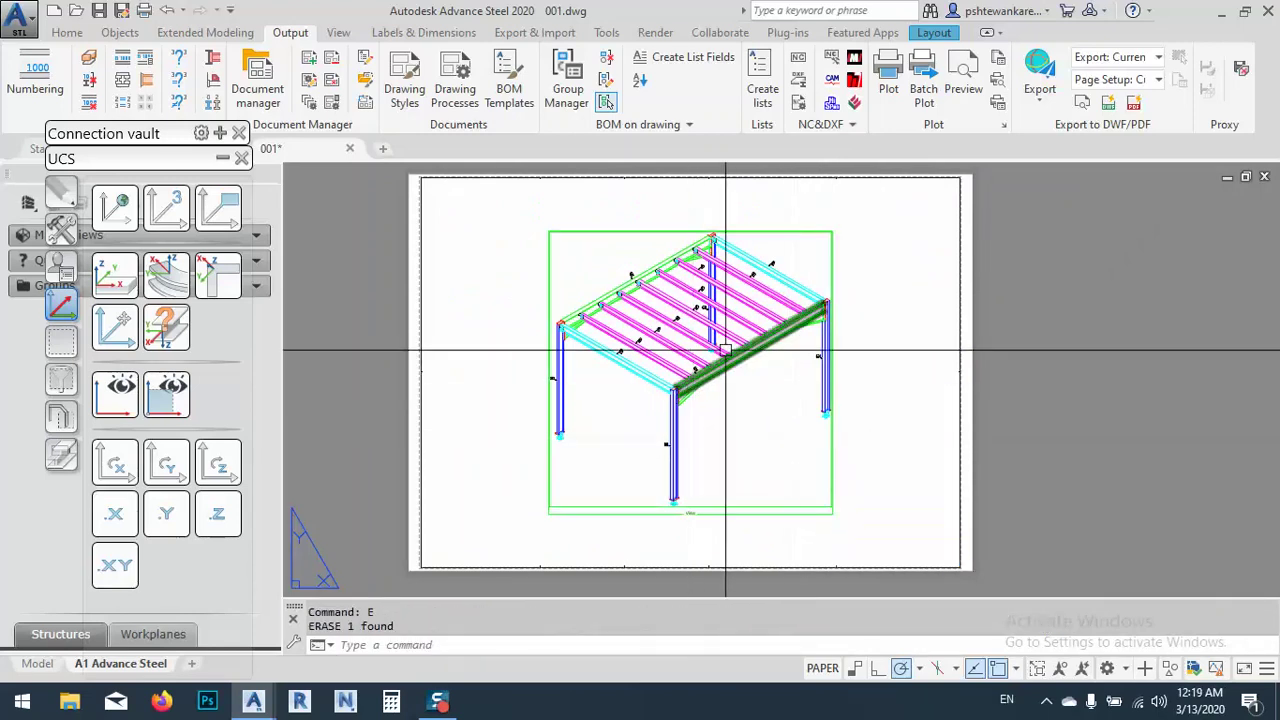
Pan the sheet slightly and close the 001 drawing.
{"action": "scroll", "coordinate": [699, 290], "scroll_direction": "up", "scroll_amount": 5}
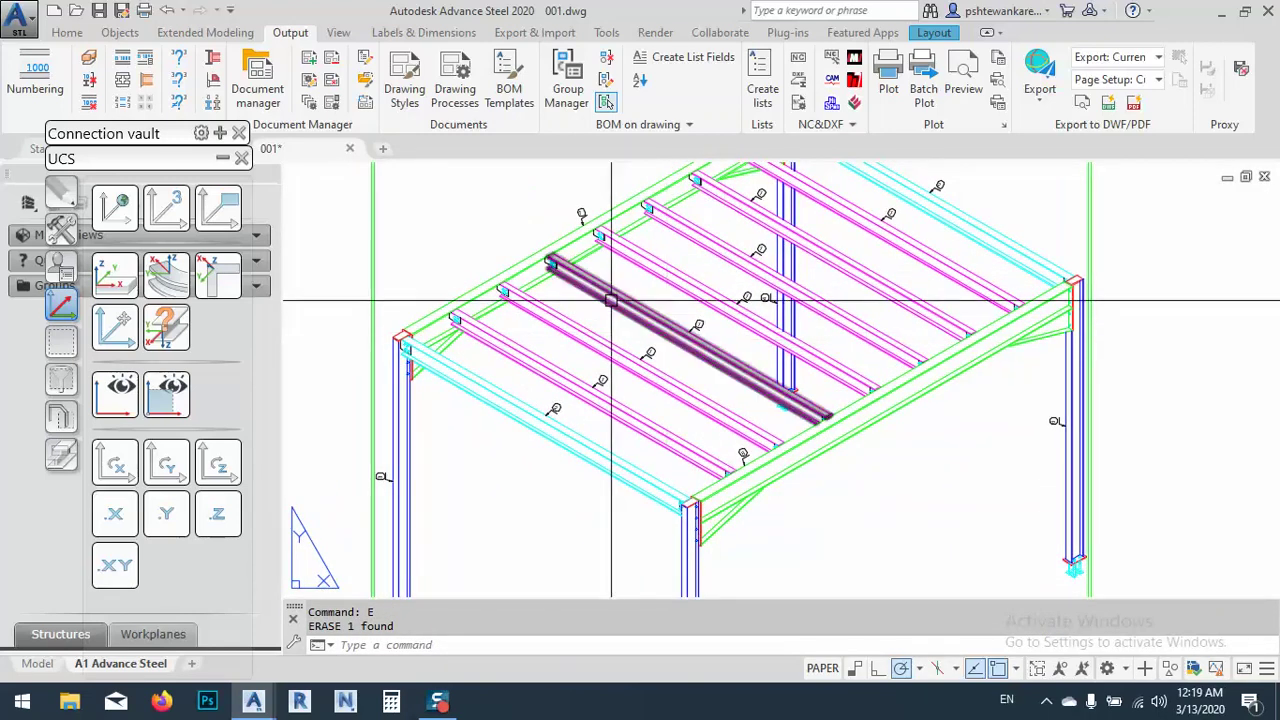
{"action": "scroll", "coordinate": [640, 335], "scroll_direction": "down", "scroll_amount": 5}
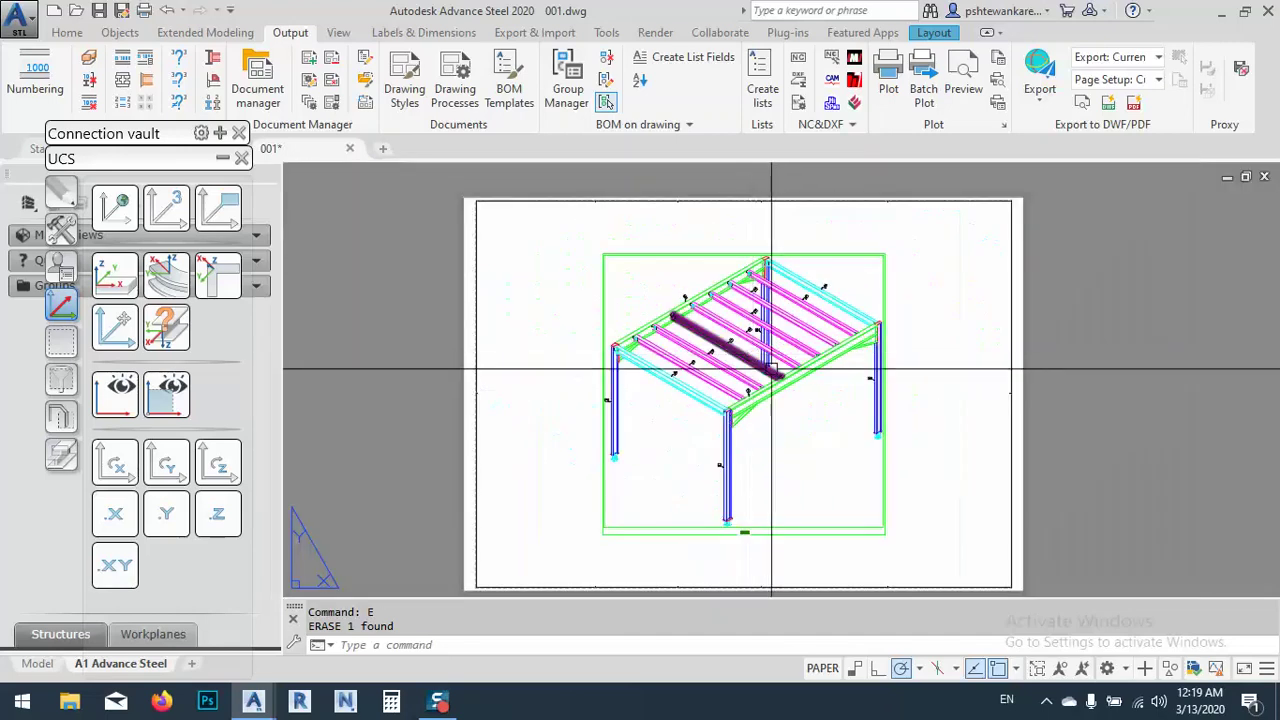
{"action": "middle_click_drag", "start_coordinate": [914, 429], "coordinate": [874, 407]}
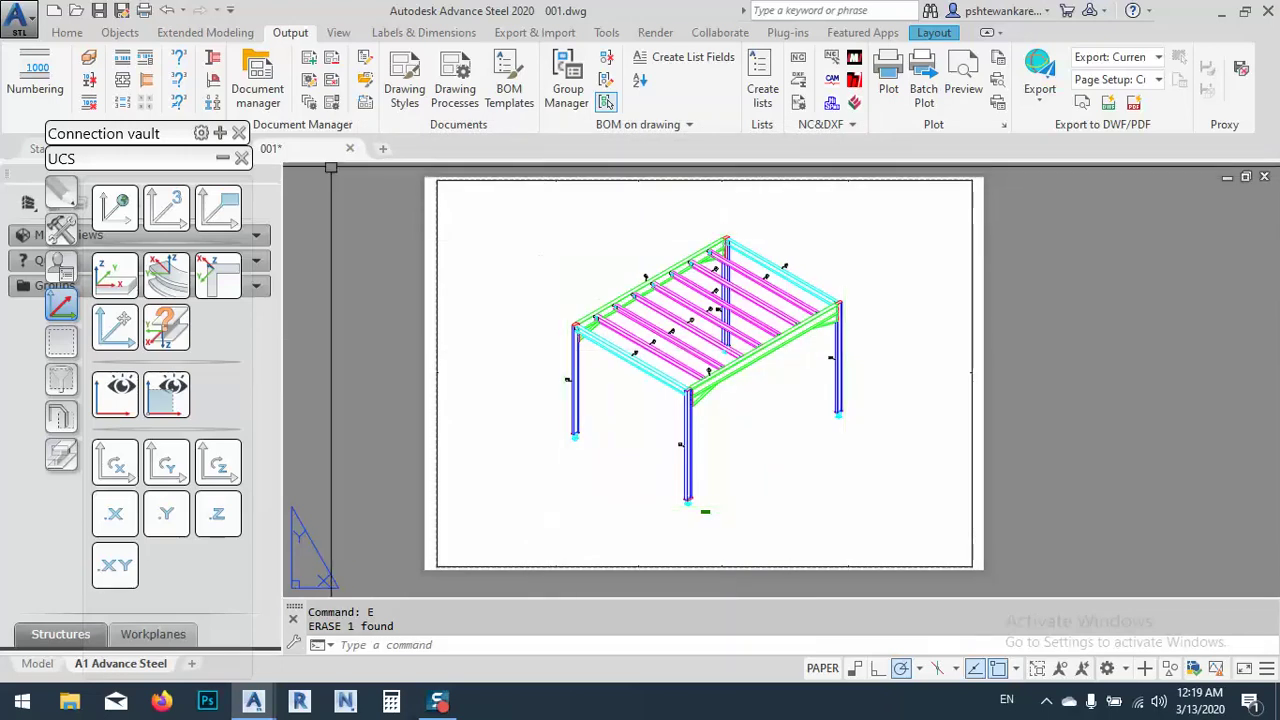
{"action": "left_click", "coordinate": [350, 149]}
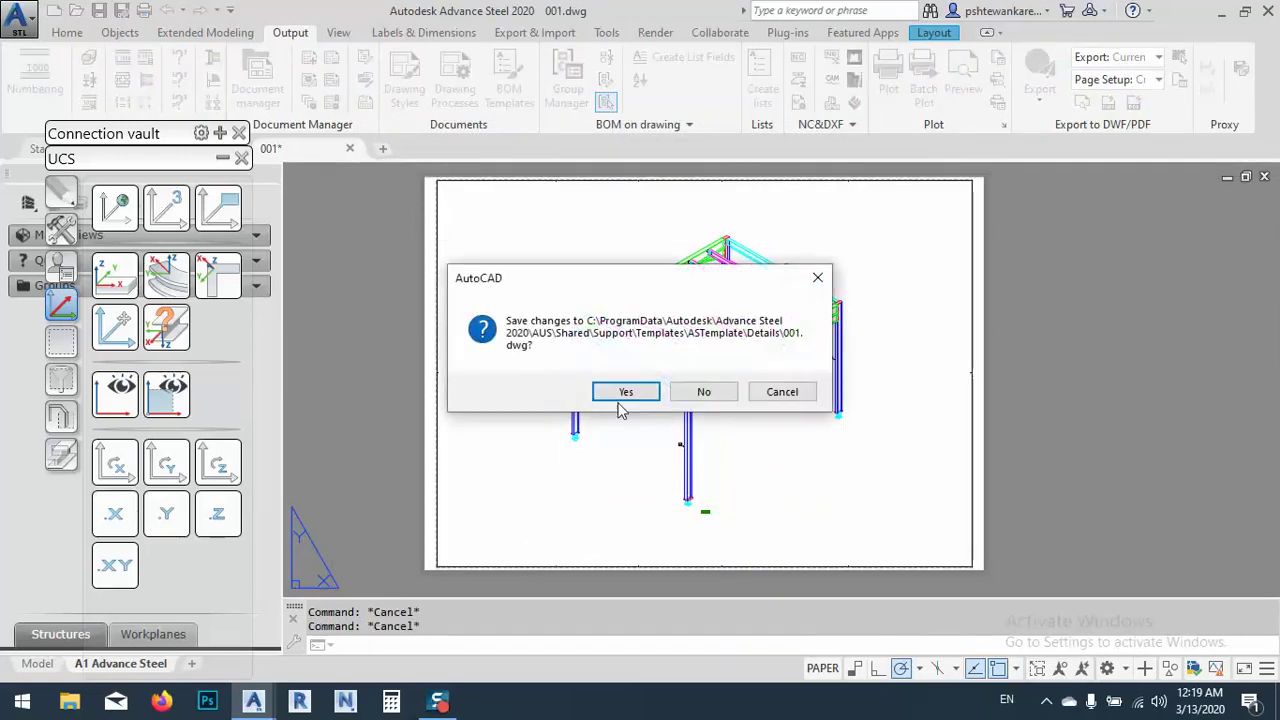
Save changes to the 001 template, then launch Advance Steel Management Tools from Tools.
{"action": "left_click", "coordinate": [618, 391]}
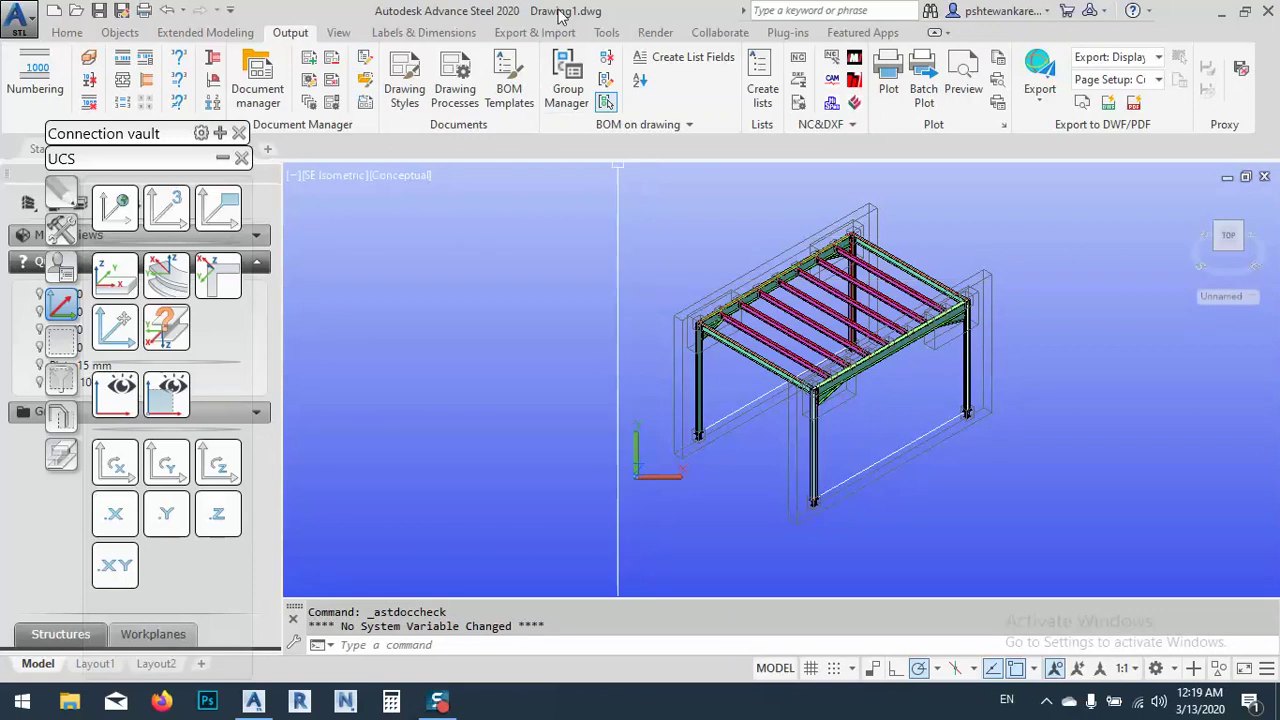
{"action": "left_click", "coordinate": [607, 33]}
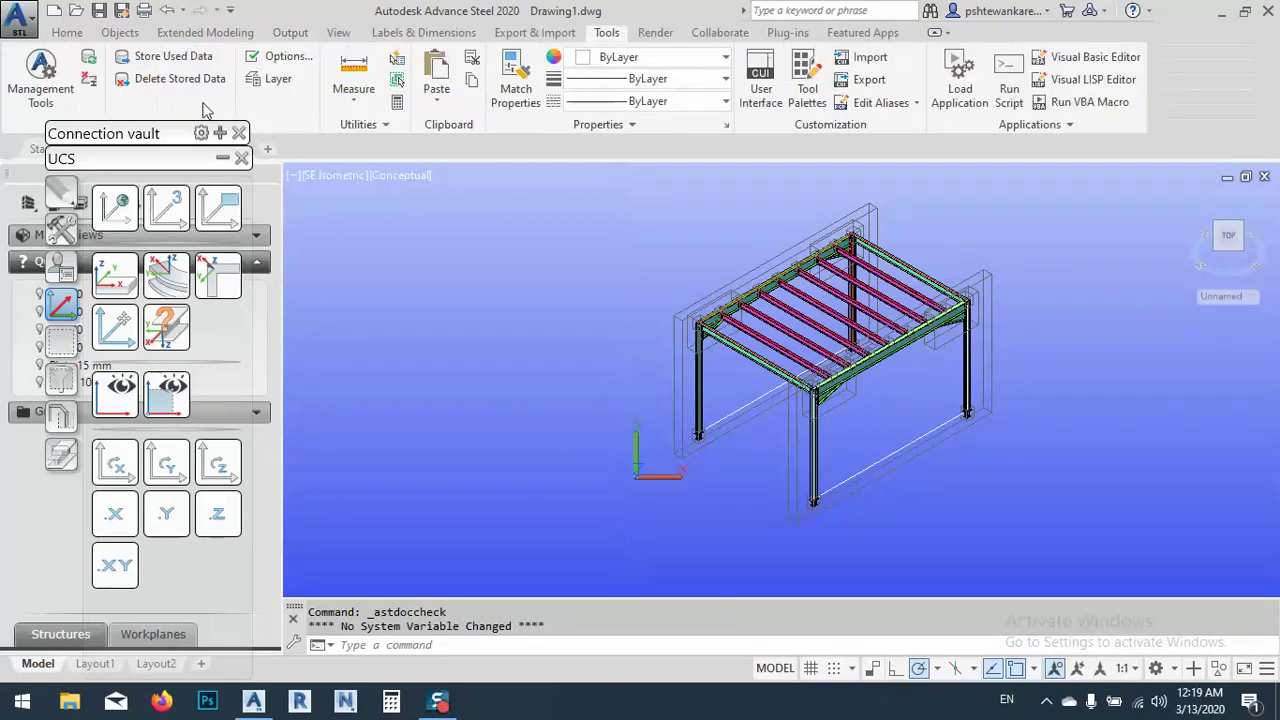
{"action": "left_click", "coordinate": [38, 84]}
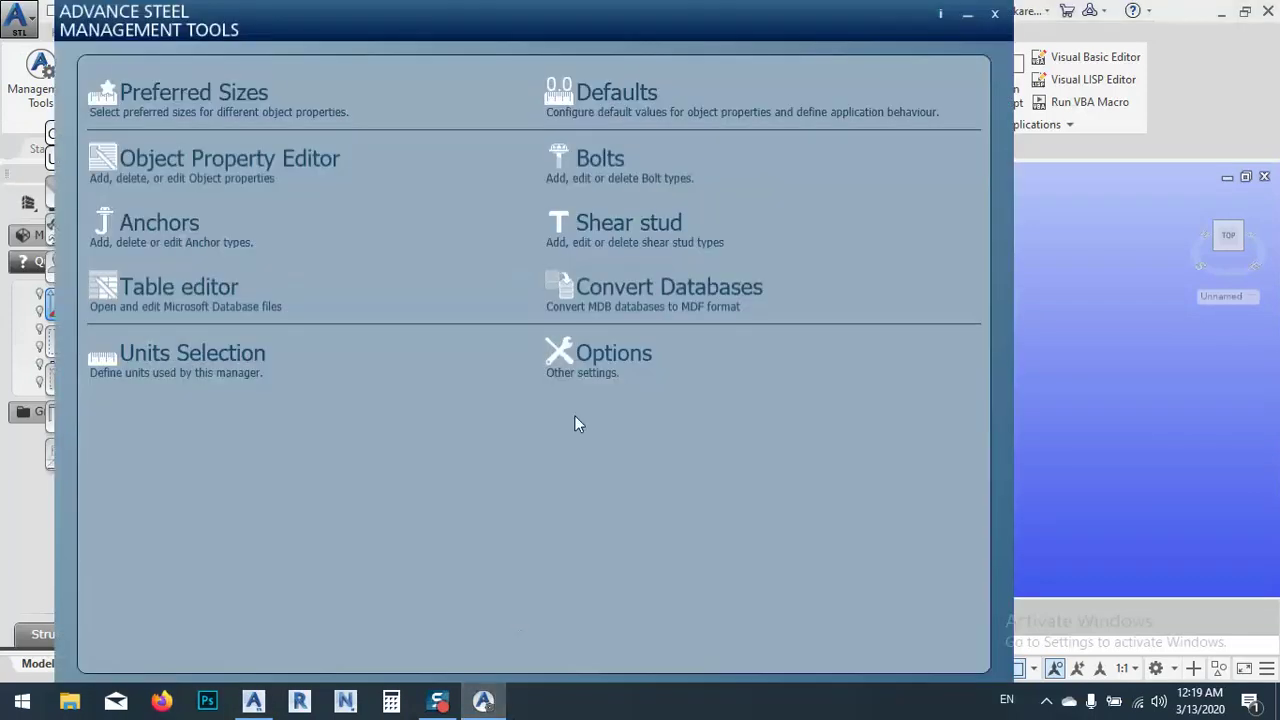
{"action": "left_click", "coordinate": [614, 96]}
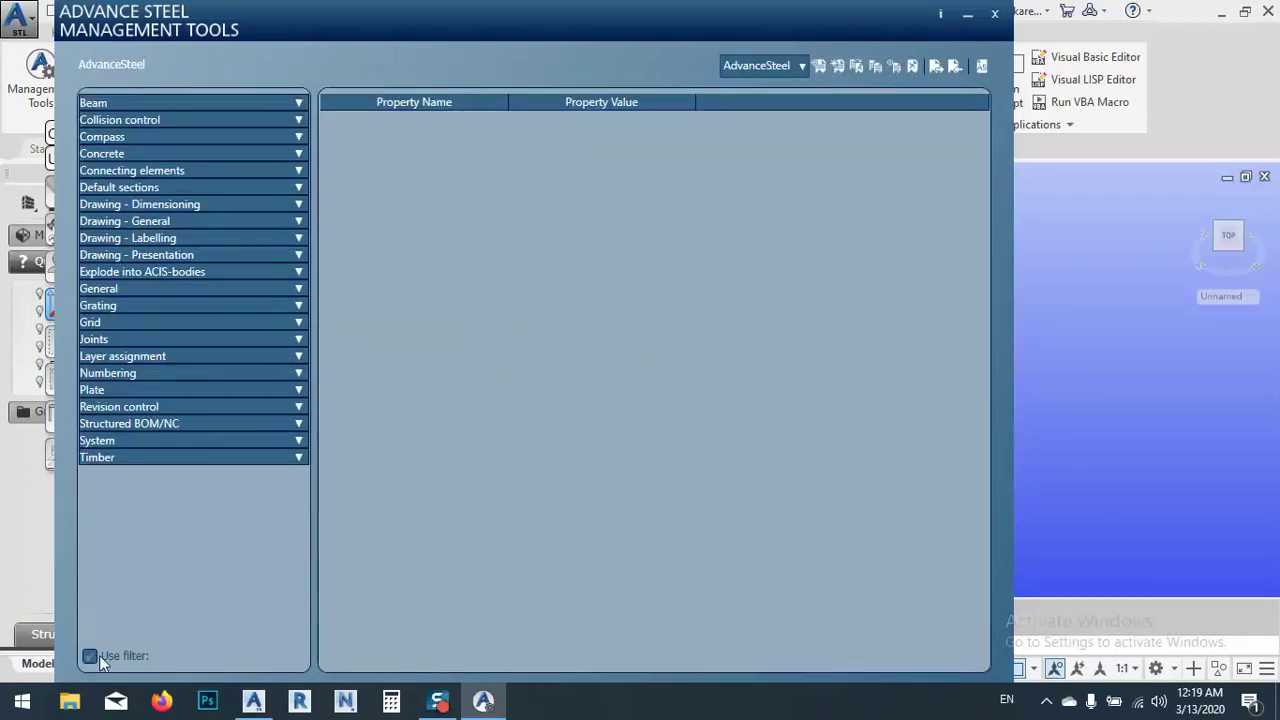
{"action": "left_click", "coordinate": [99, 655]}
{"action": "type", "text": "CO"}
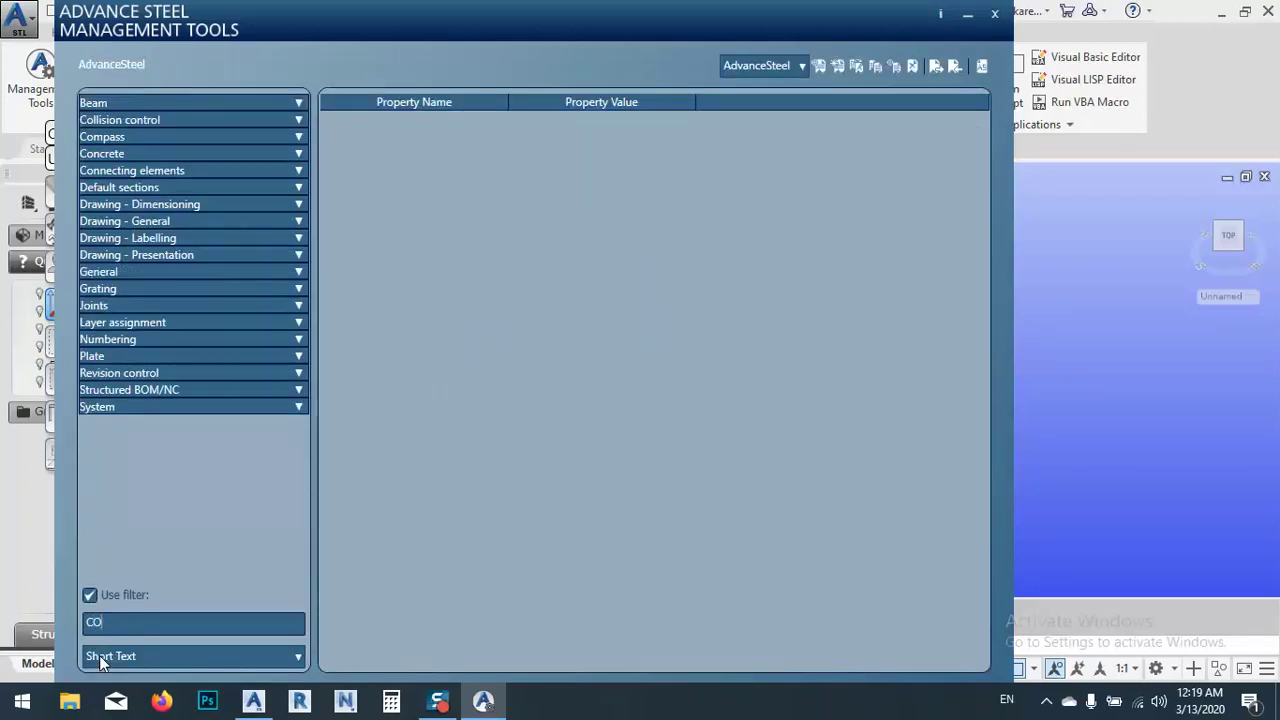
{"action": "type", "text": "LO"}
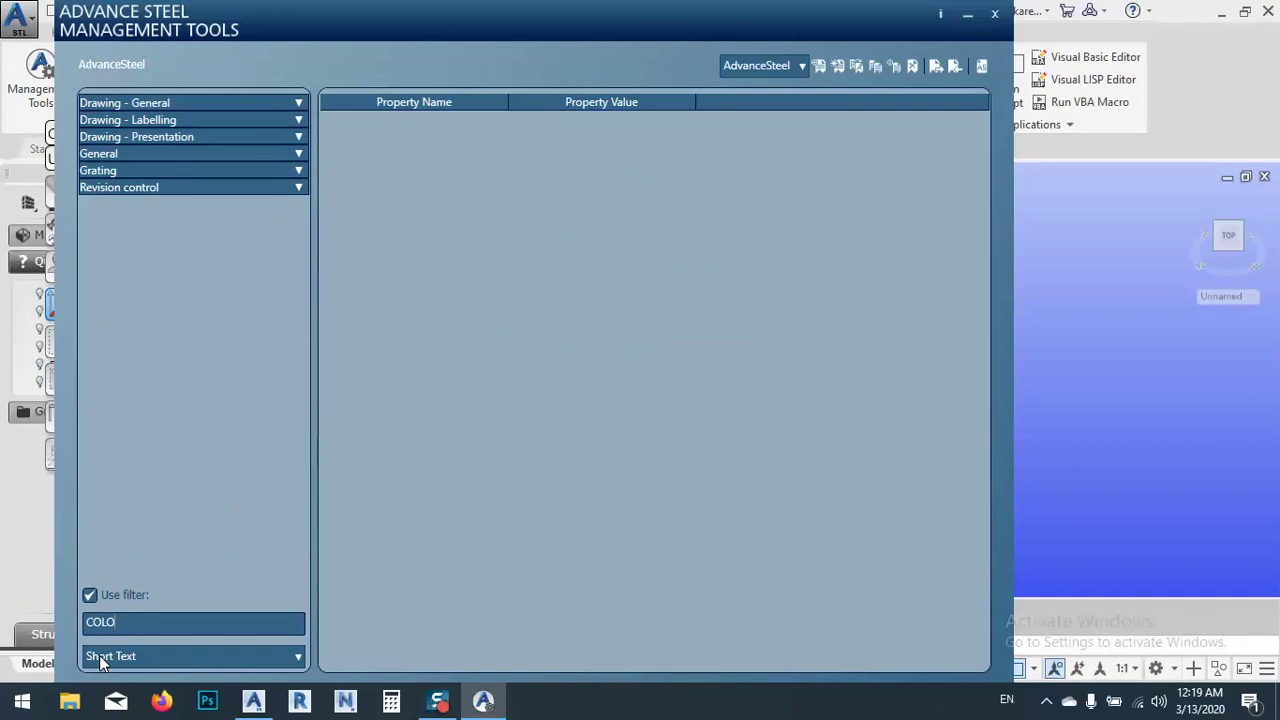
{"action": "type", "text": "R"}
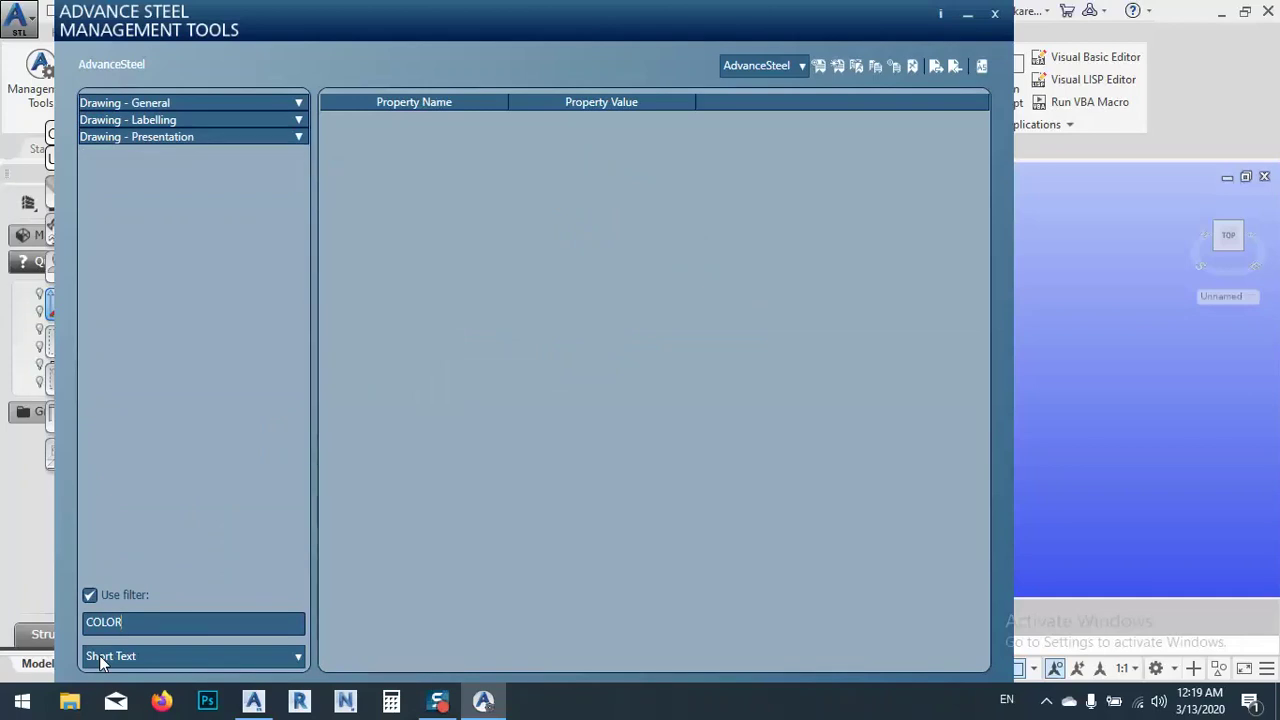
{"action": "left_click", "coordinate": [299, 137]}
{"action": "left_click", "coordinate": [126, 154]}
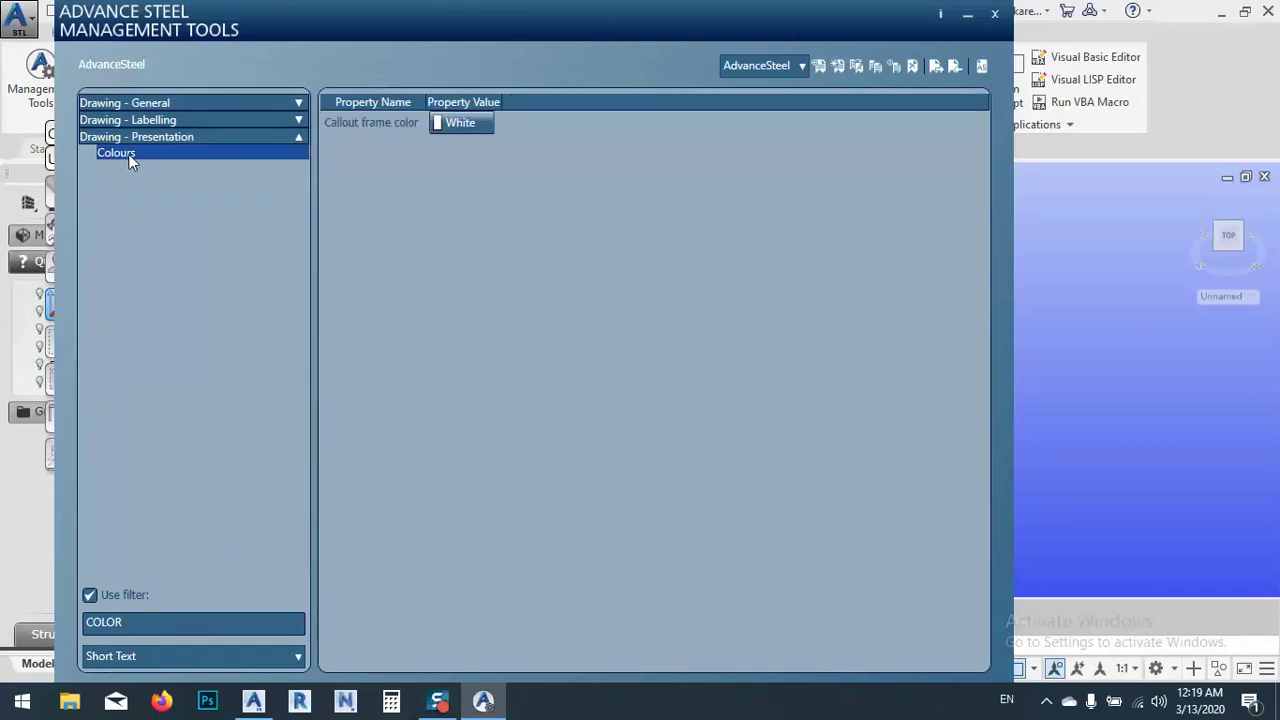
{"action": "left_click", "coordinate": [299, 120]}
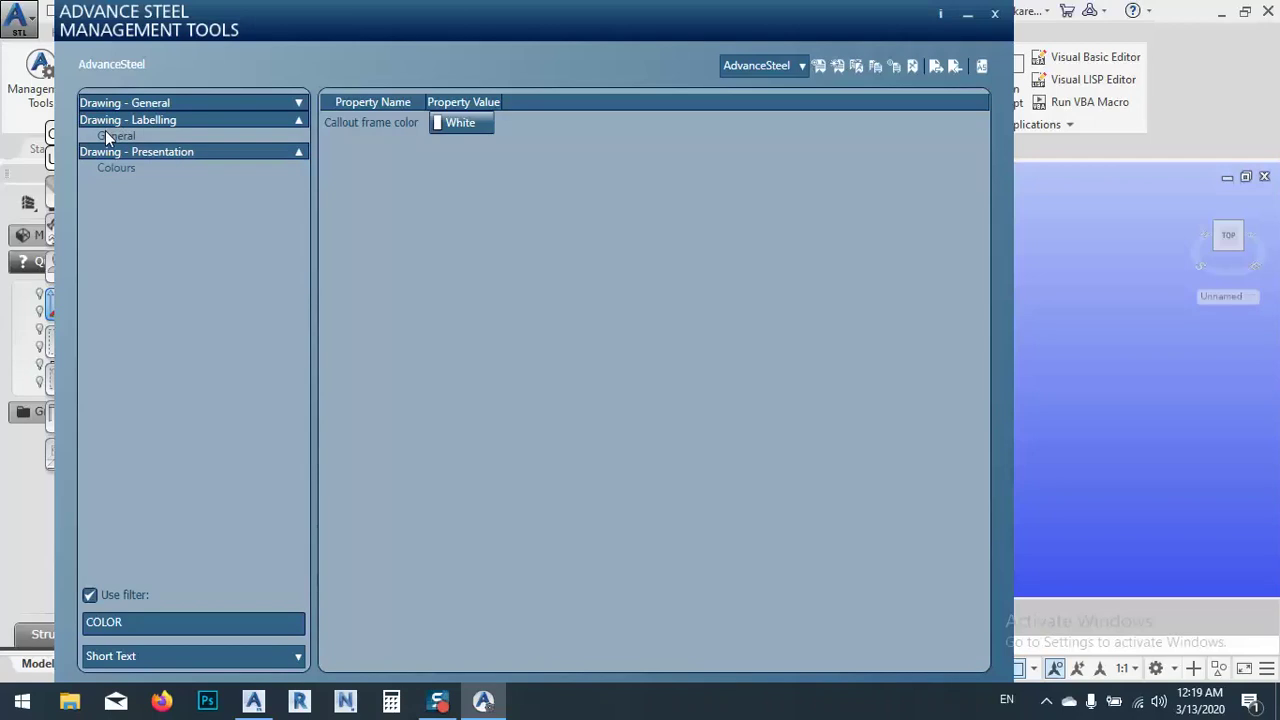
{"action": "left_click", "coordinate": [105, 131]}
{"action": "left_click", "coordinate": [298, 103]}
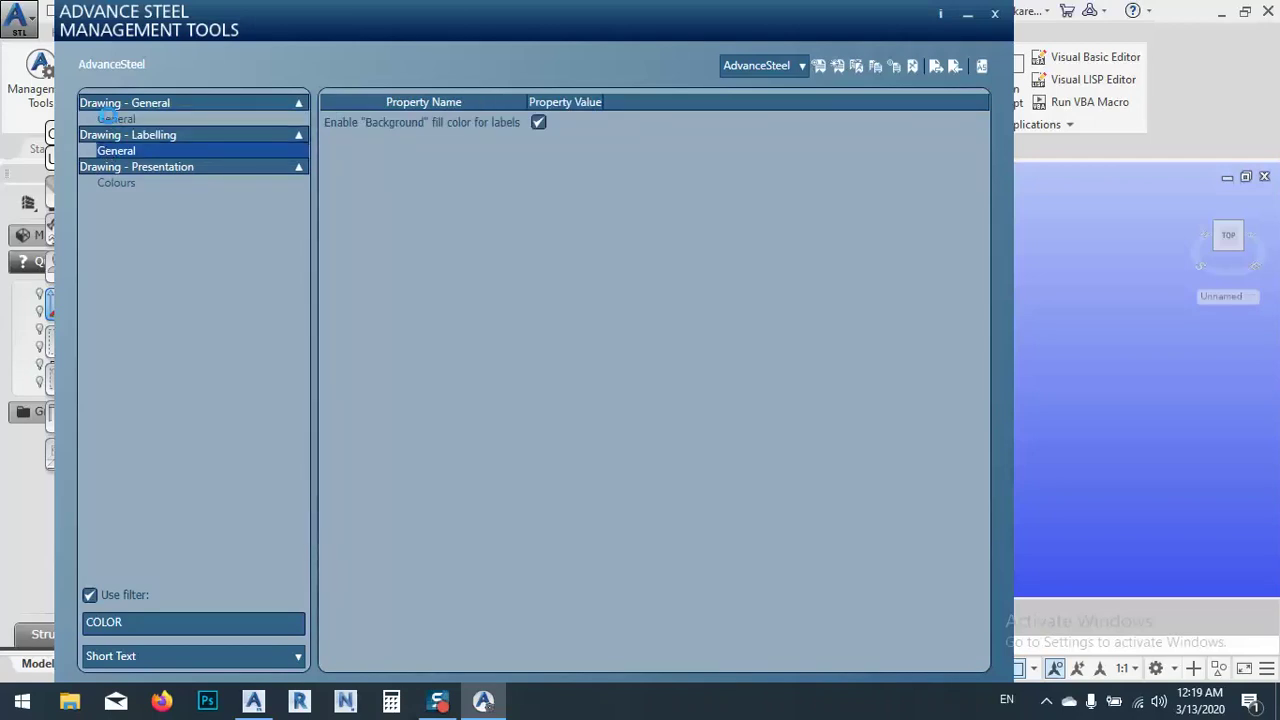
{"action": "left_click", "coordinate": [112, 120]}
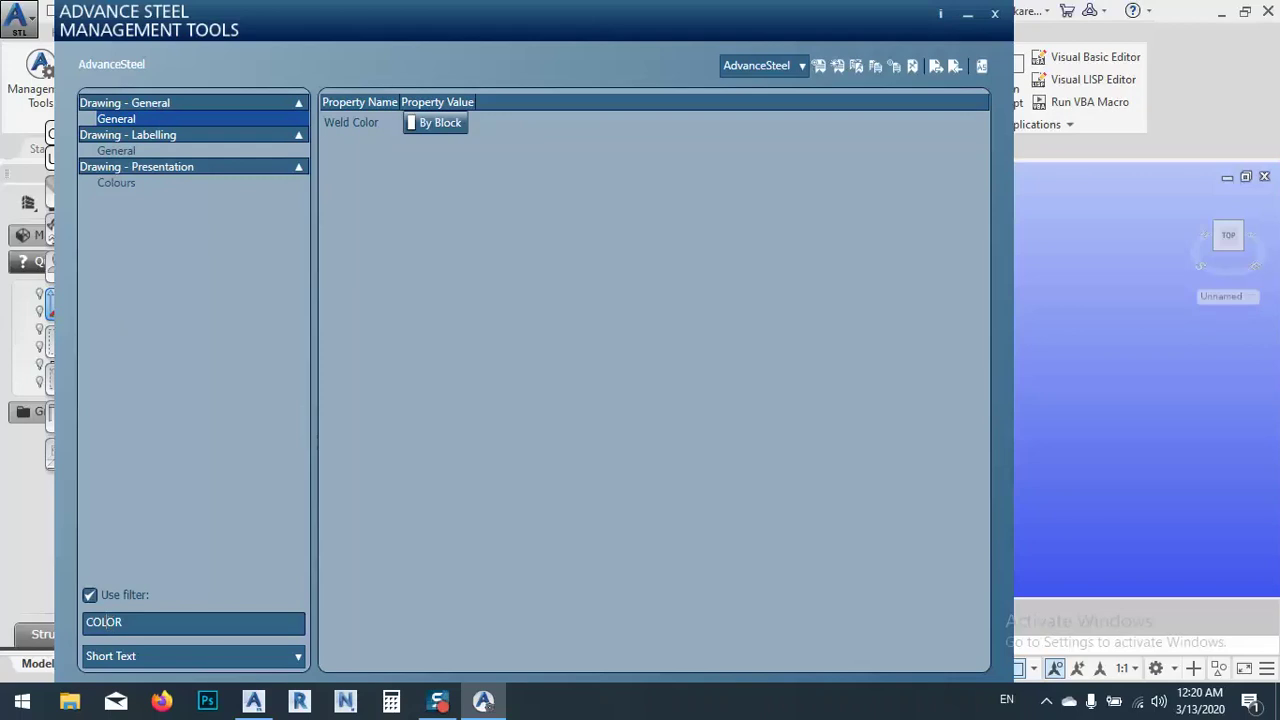
{"action": "left_click", "coordinate": [108, 622]}
{"action": "type", "text": "U"}
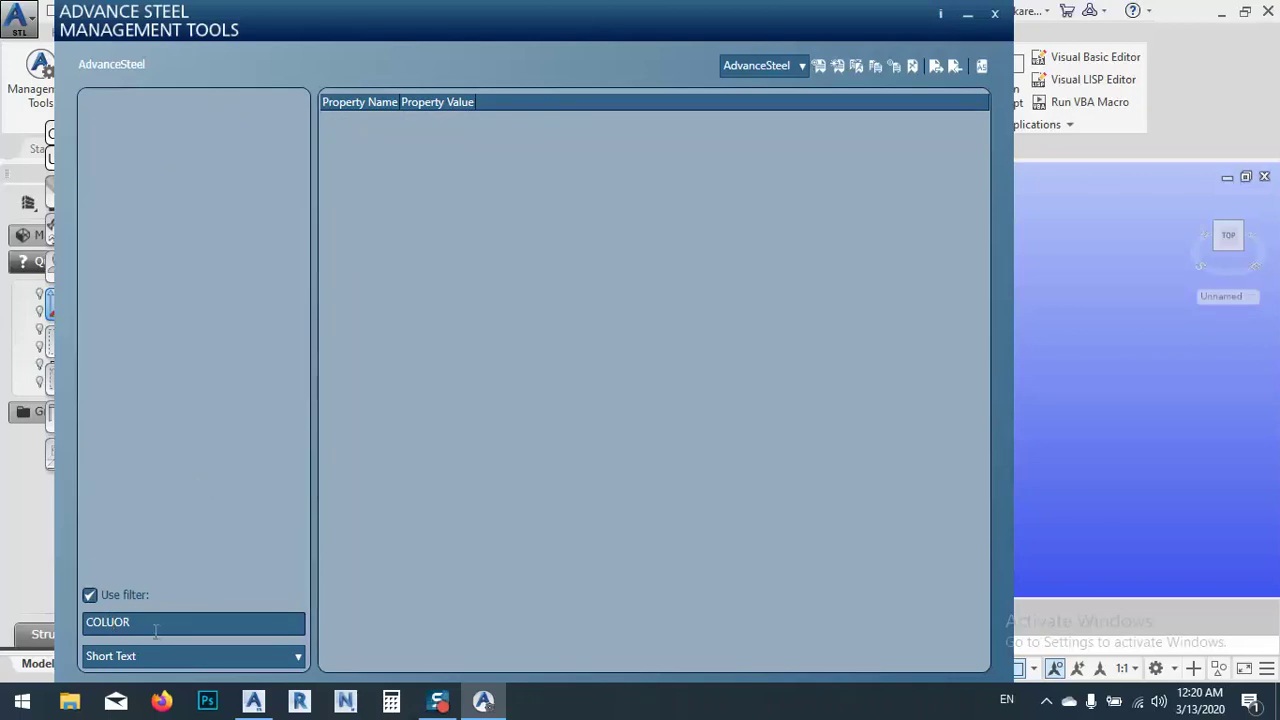
{"action": "key", "text": "BackSpace"}
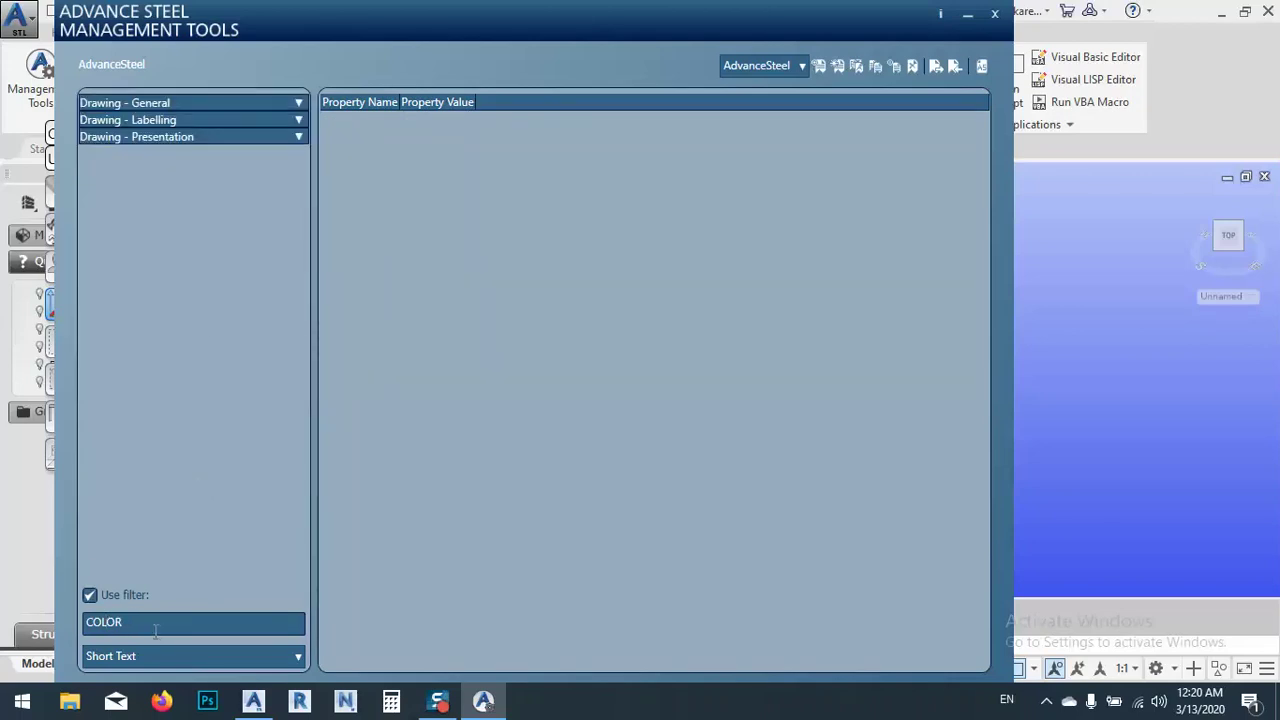
{"action": "type", "text": "U"}
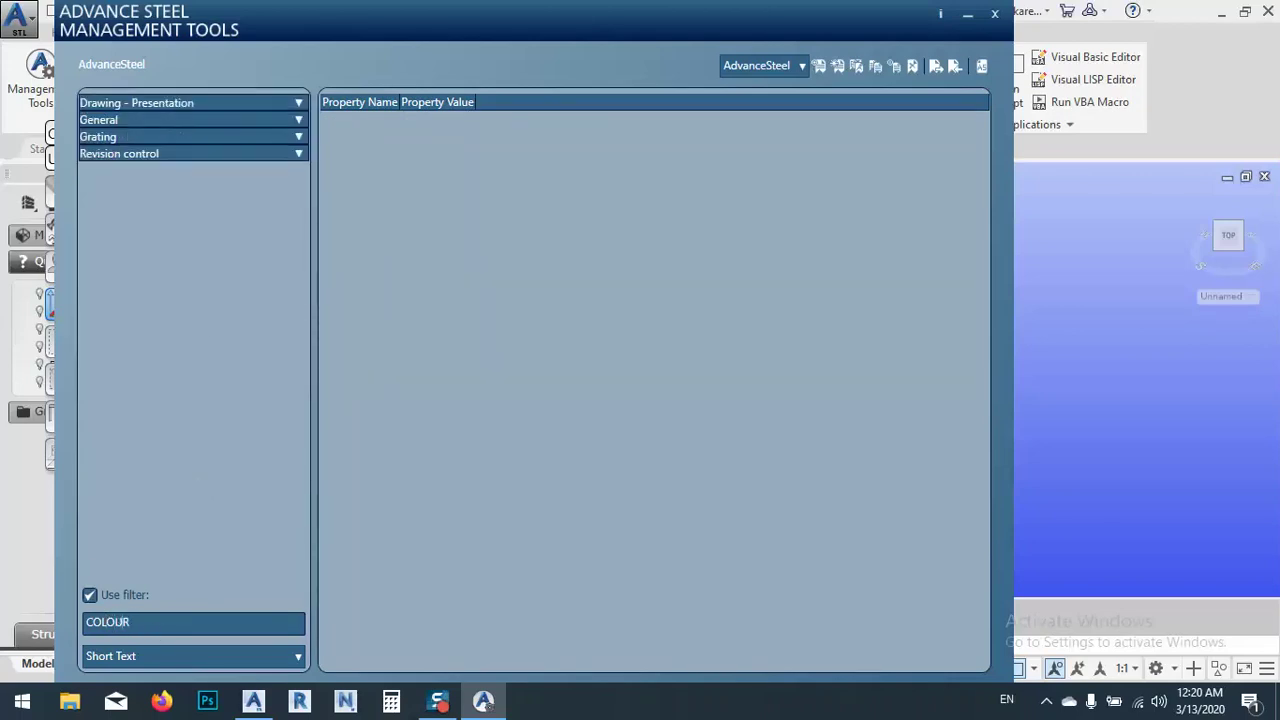
{"action": "left_click", "coordinate": [297, 103]}
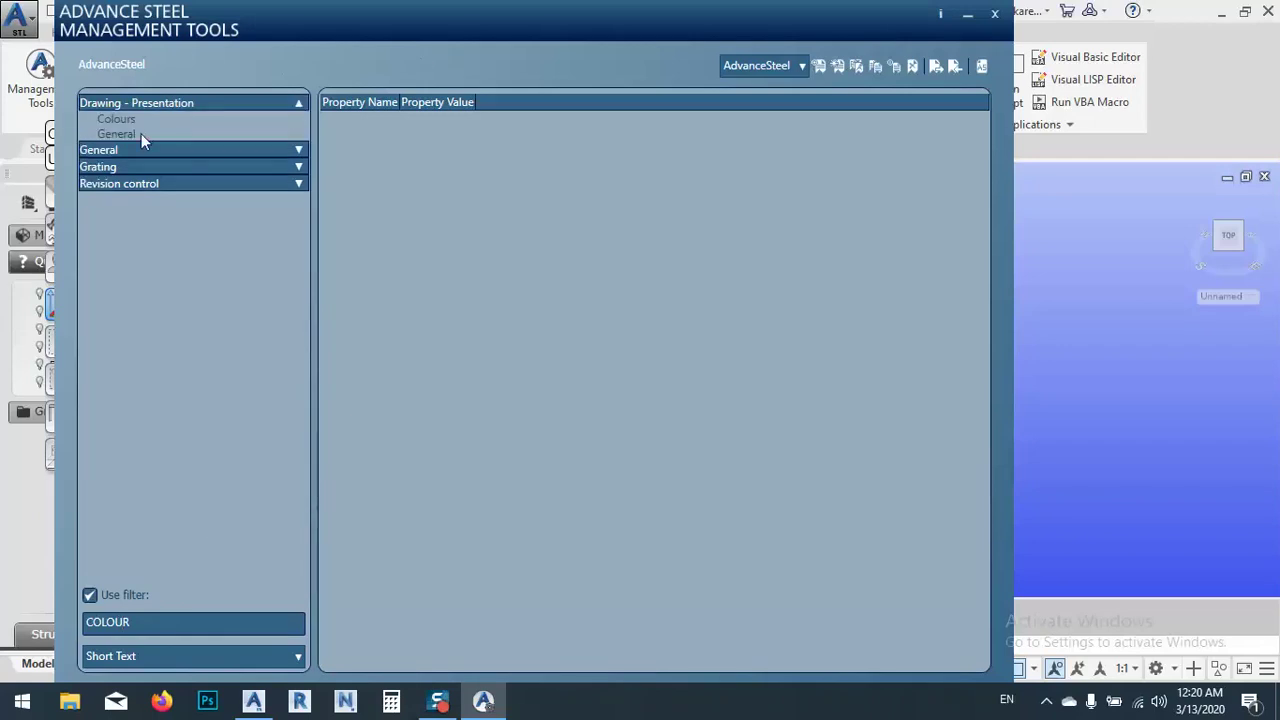
{"action": "left_click", "coordinate": [119, 121]}
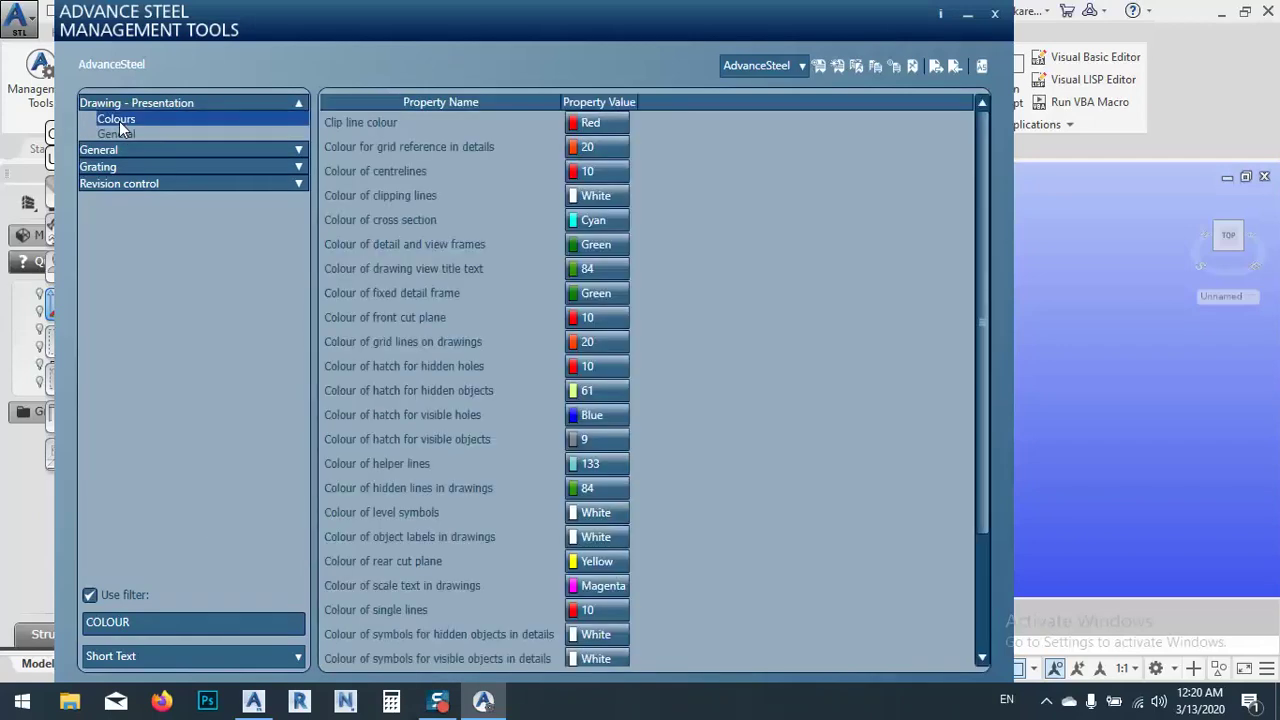
{"action": "scroll", "coordinate": [683, 411], "scroll_direction": "down", "scroll_amount": 2}
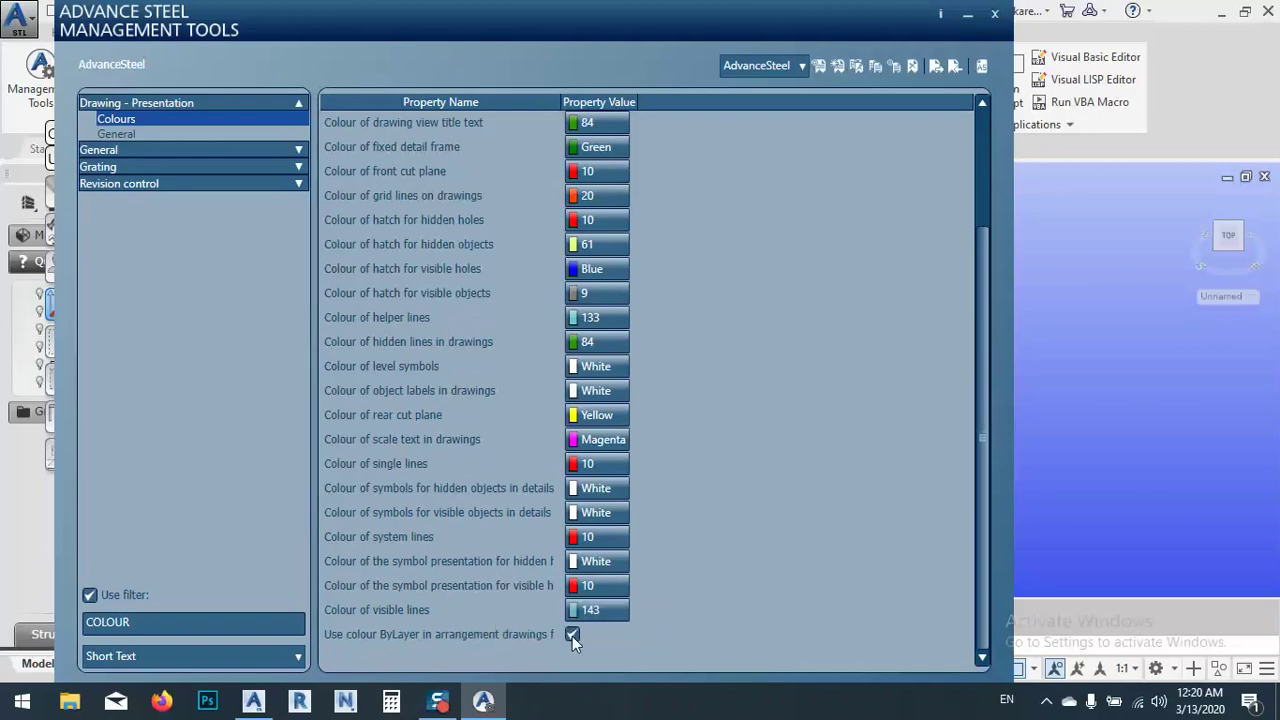
{"action": "left_click", "coordinate": [995, 14]}
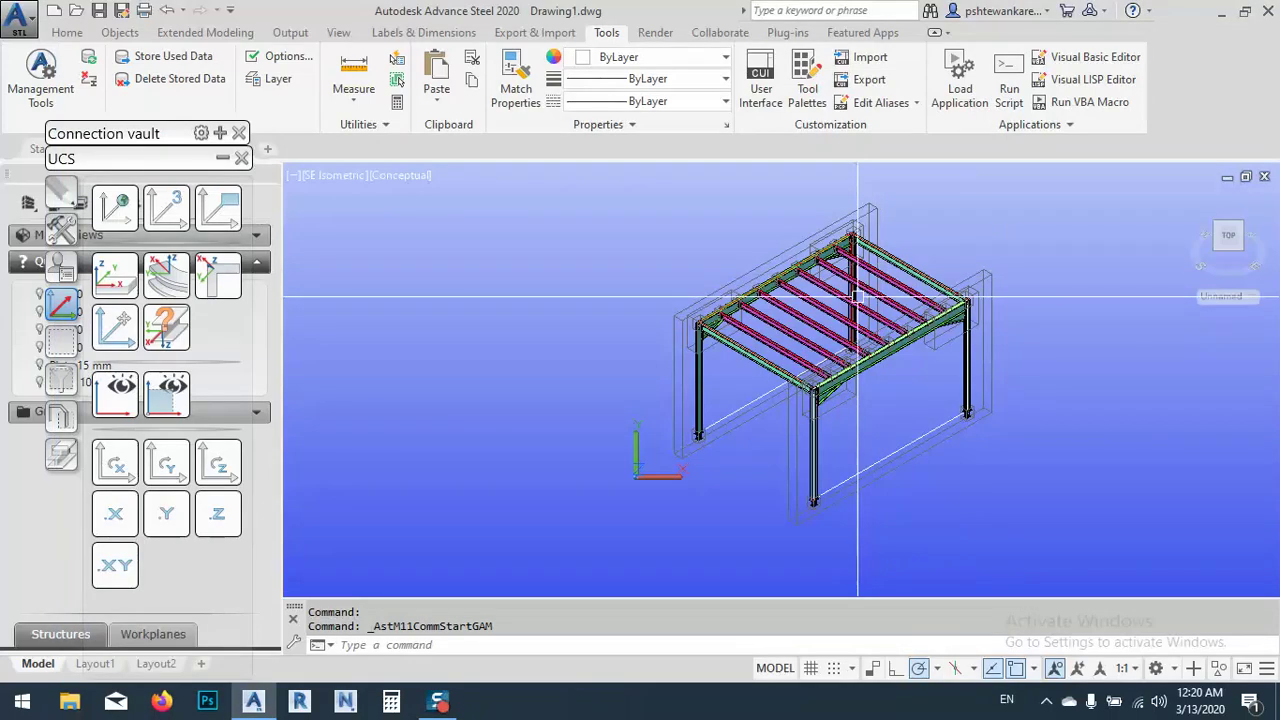